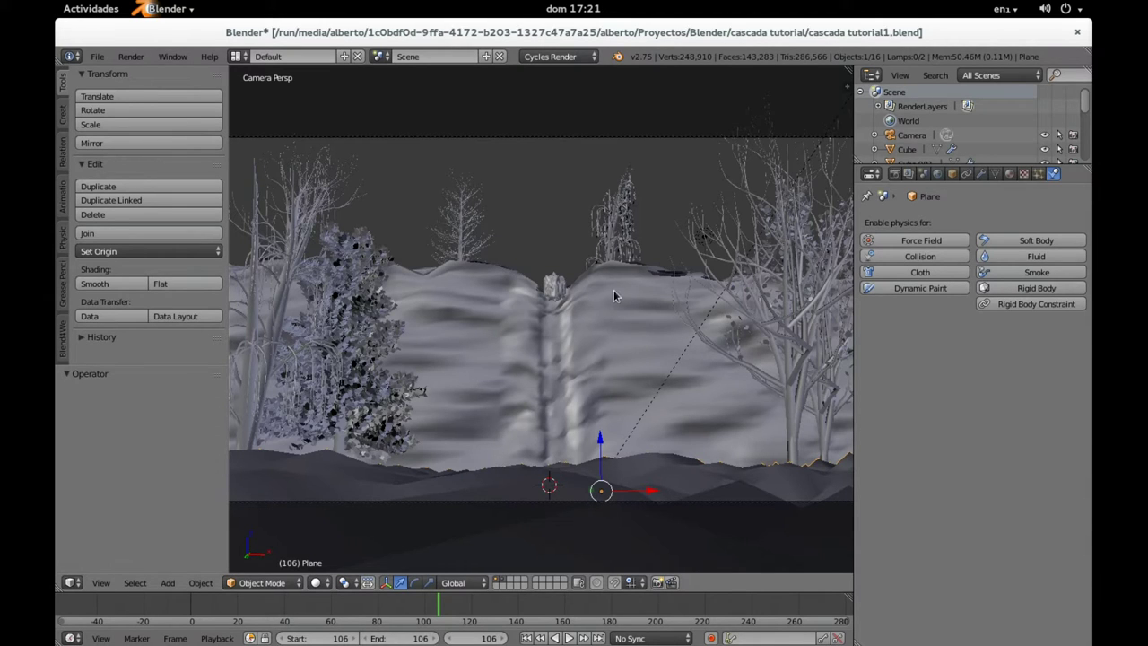
Step: Show only the terrain and waterfall layer, hiding the trees, and orbit to look down on the terrain
{"action": "left_click", "coordinate": [496, 583]}
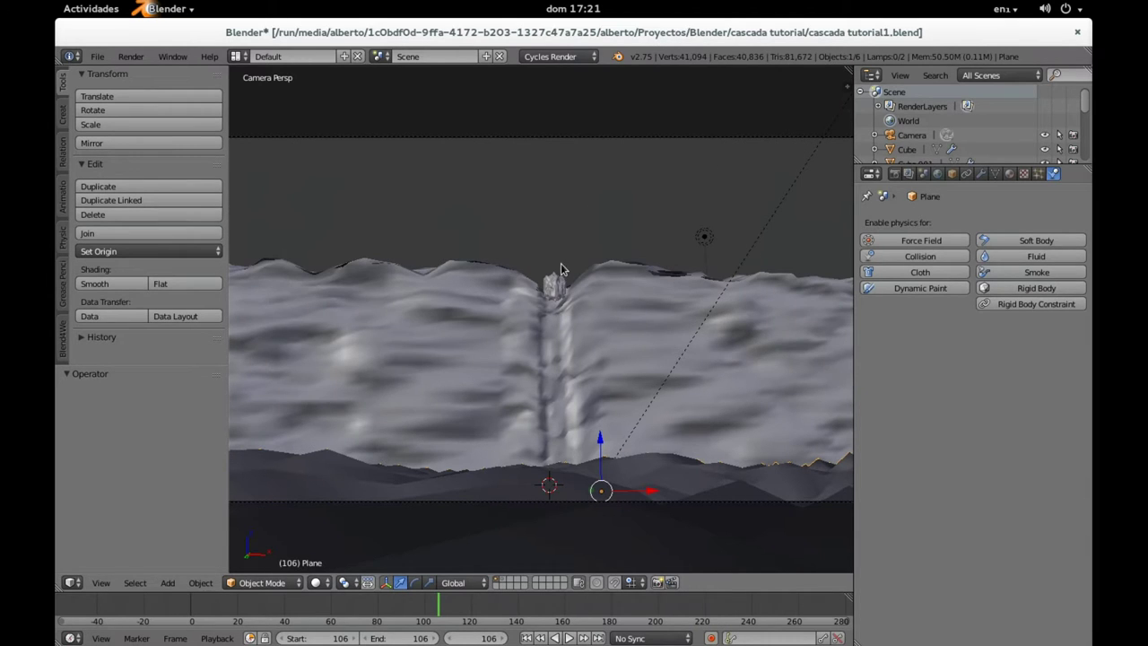
{"action": "left_click", "coordinate": [503, 584], "text": "shift"}
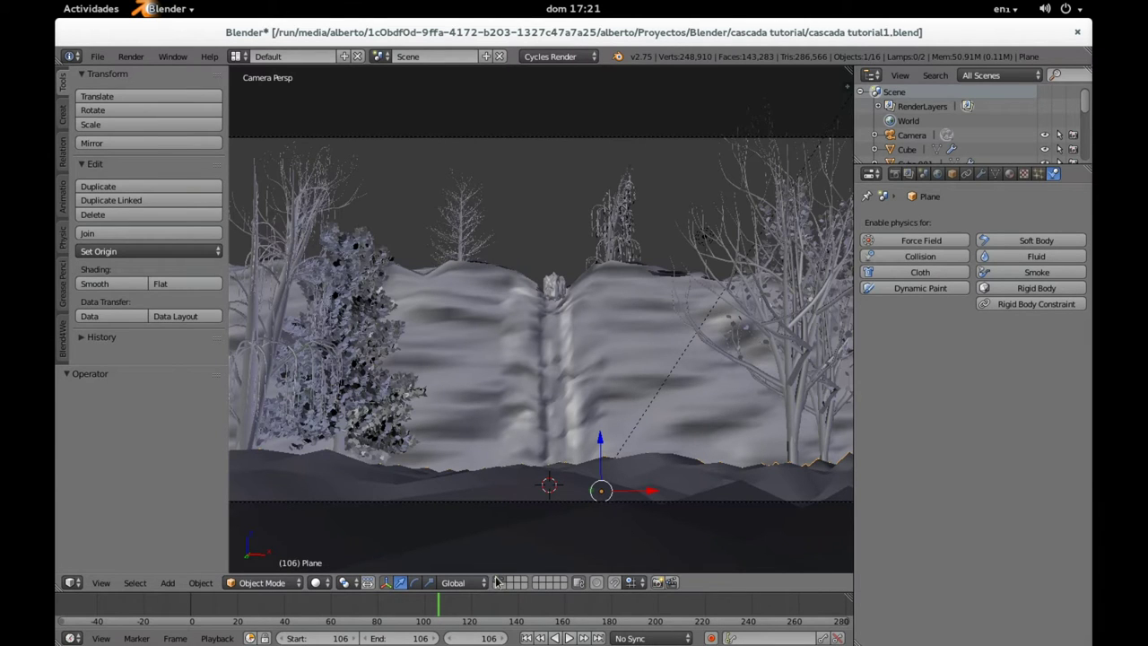
{"action": "left_click", "coordinate": [496, 583]}
{"action": "left_click", "coordinate": [496, 584]}
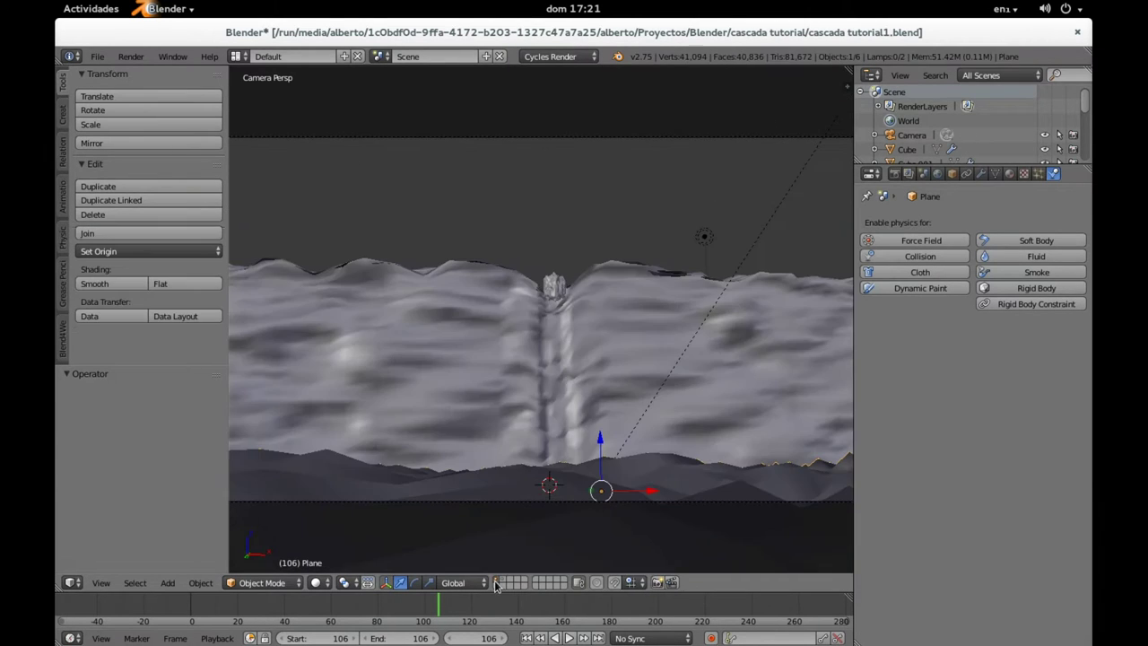
{"action": "middle_click_drag", "start_coordinate": [601, 236], "coordinate": [608, 395]}
Step: Enter Edit Mode on the waterfall Cube, deselect all, and box-select its right-edge vertices
{"action": "scroll", "coordinate": [647, 312], "scroll_direction": "up", "scroll_amount": 3}
{"action": "right_click", "coordinate": [607, 396]}
{"action": "key", "text": "Tab"}
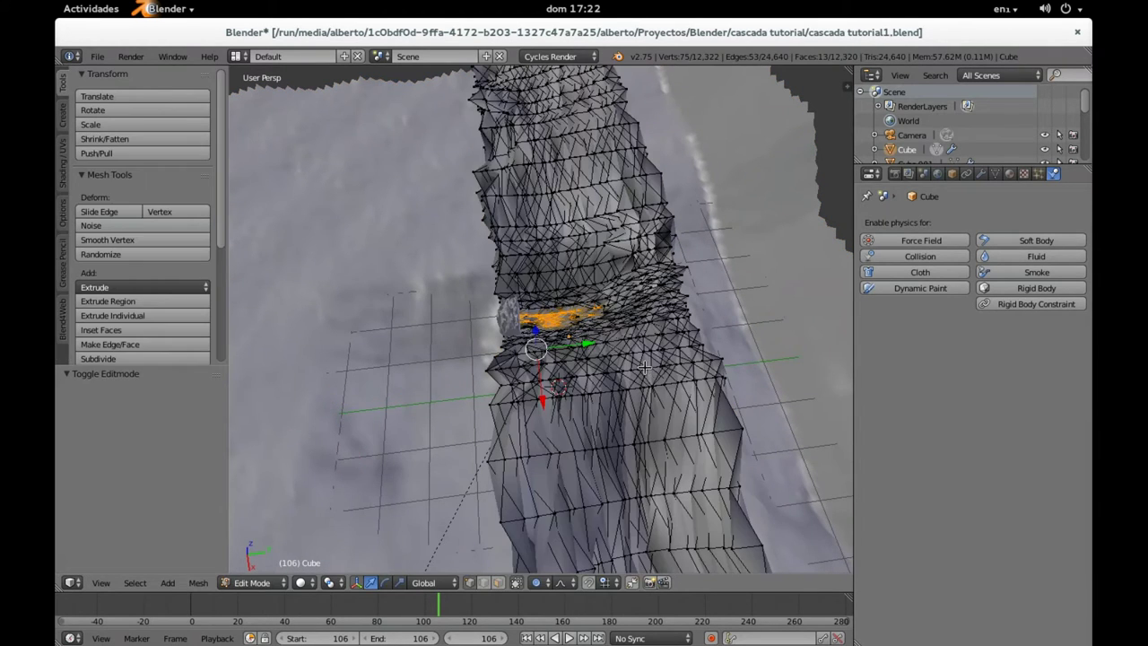
{"action": "key", "text": "a"}
{"action": "scroll", "coordinate": [648, 359], "scroll_direction": "down", "scroll_amount": 3}
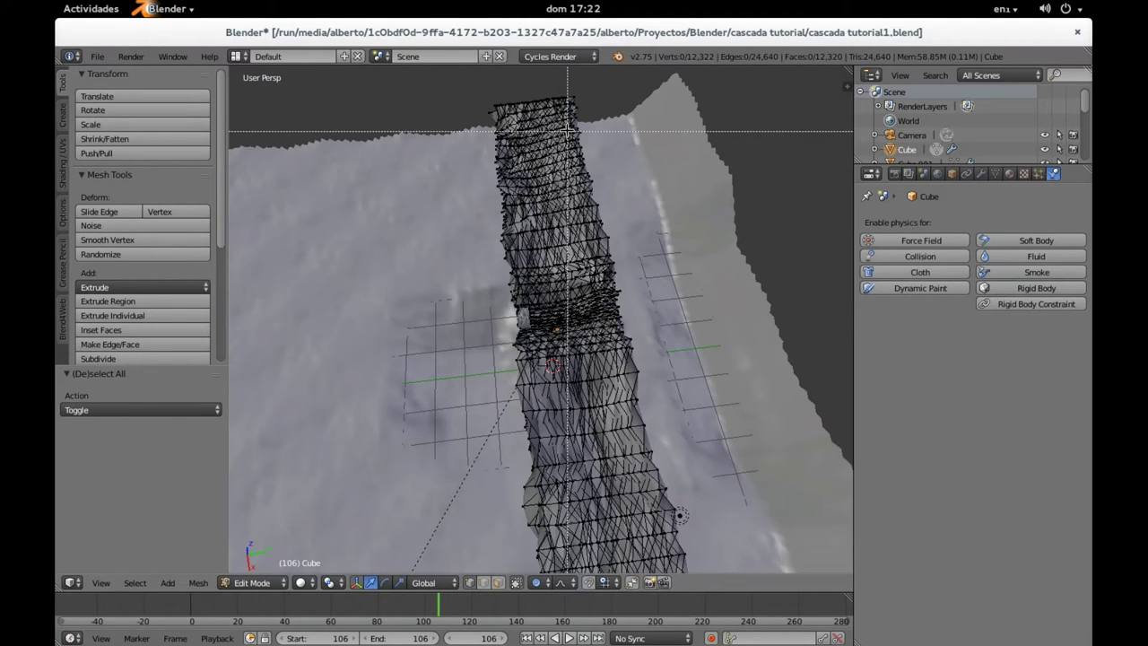
{"action": "left_click_drag", "start_coordinate": [574, 108], "coordinate": [682, 565]}
Step: Circle-select the lower right edge, then with X-ray on add the hidden upper right-edge vertices
{"action": "middle_click_drag", "start_coordinate": [684, 420], "coordinate": [635, 342]}
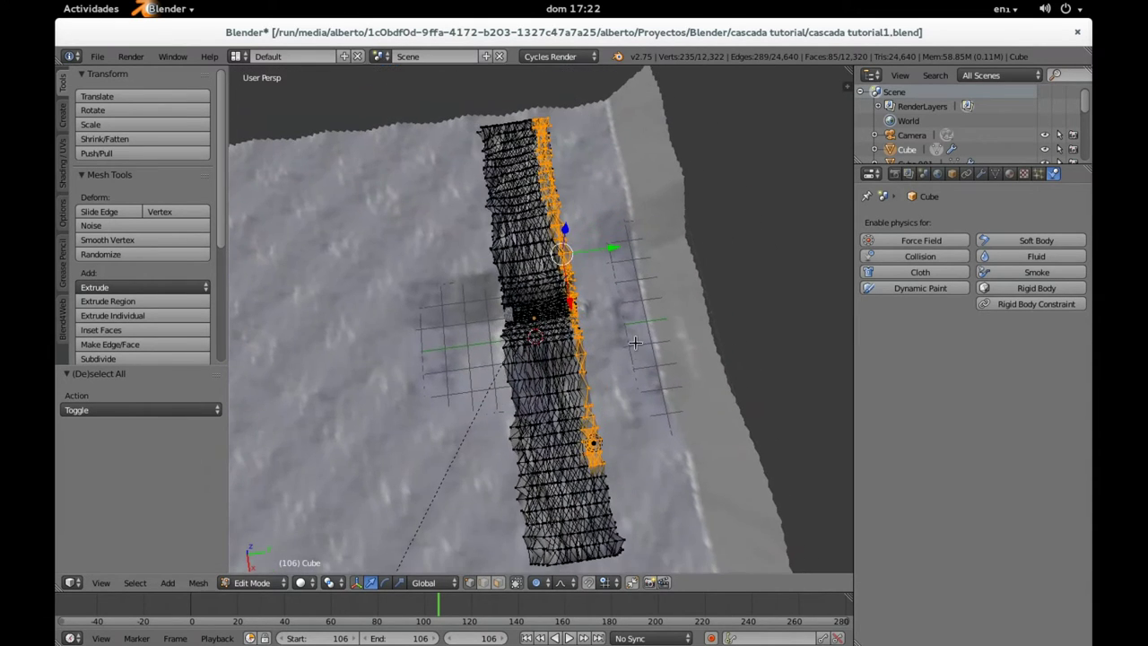
{"action": "key", "text": "c"}
{"action": "mouse_move", "coordinate": [617, 475]}
{"action": "left_mouse_down"}
{"action": "mouse_move", "coordinate": [628, 530]}
{"action": "mouse_move", "coordinate": [638, 447]}
{"action": "left_mouse_up"}
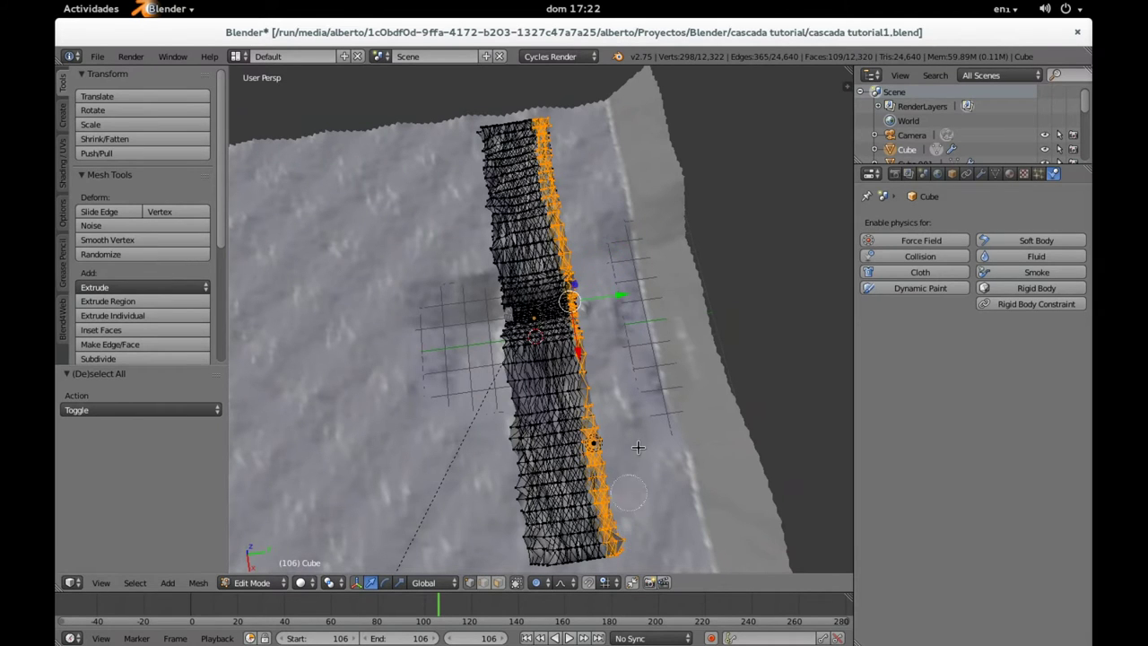
{"action": "left_click", "coordinate": [517, 584]}
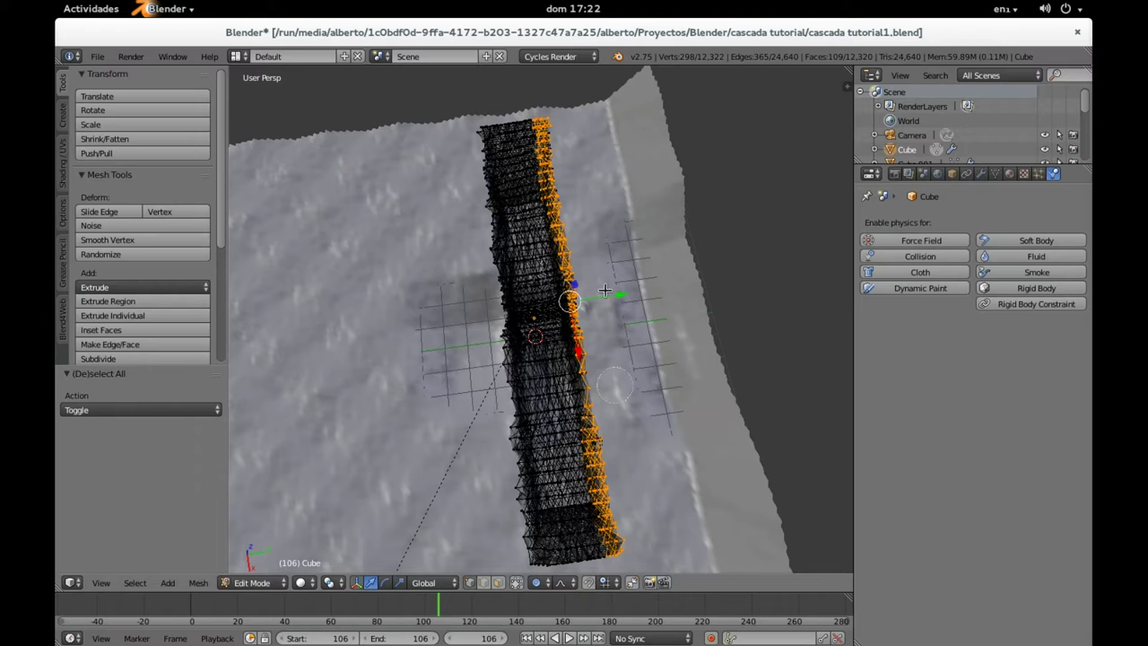
{"action": "left_click_drag", "start_coordinate": [549, 115], "coordinate": [625, 545]}
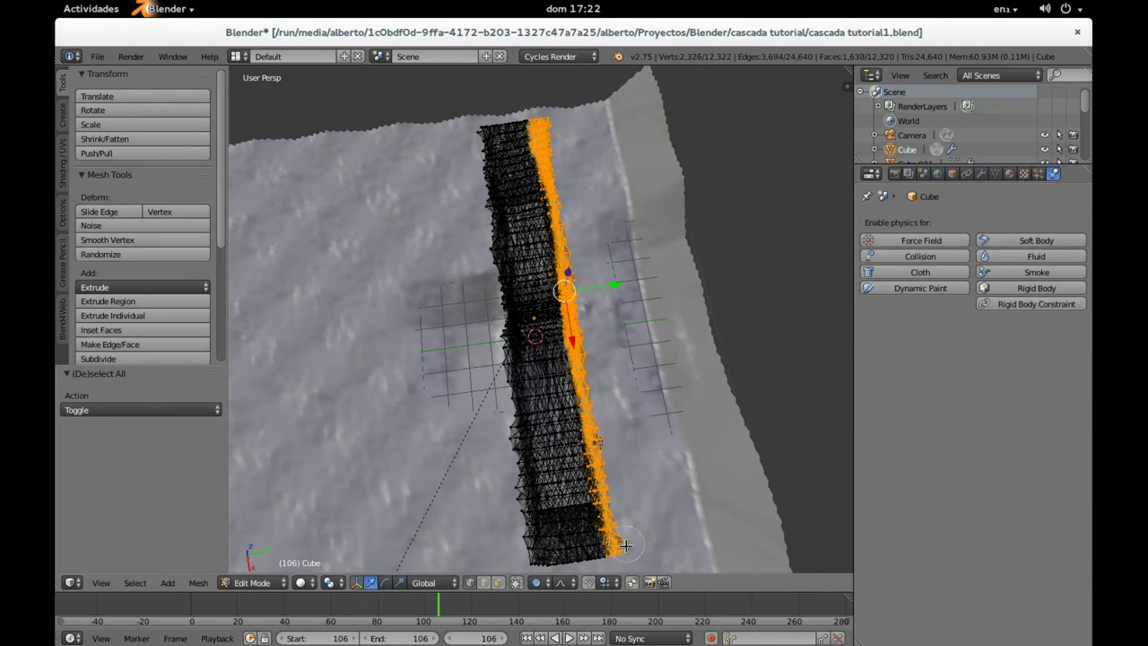
{"action": "left_click_drag", "start_coordinate": [604, 433], "coordinate": [602, 446]}
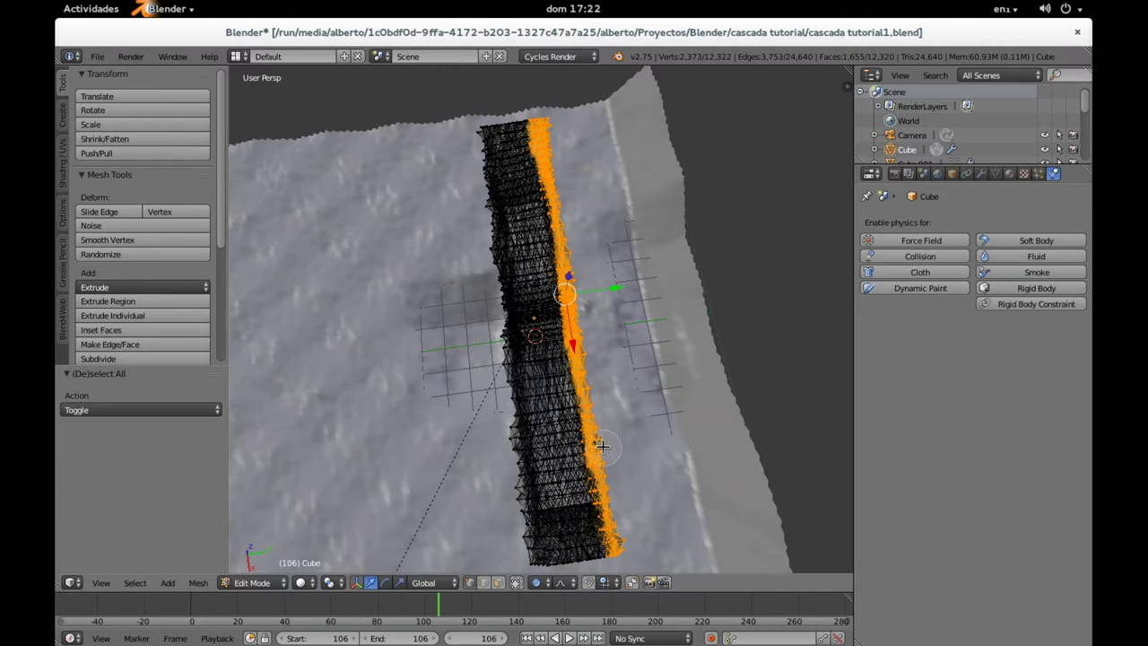
Step: Try pushing the selected edge along Y with falloff, then undo the move
{"action": "left_click_drag", "start_coordinate": [621, 288], "coordinate": [679, 334]}
{"action": "middle_click_drag", "start_coordinate": [679, 335], "coordinate": [536, 217]}
{"action": "key", "text": "ctrl+z"}
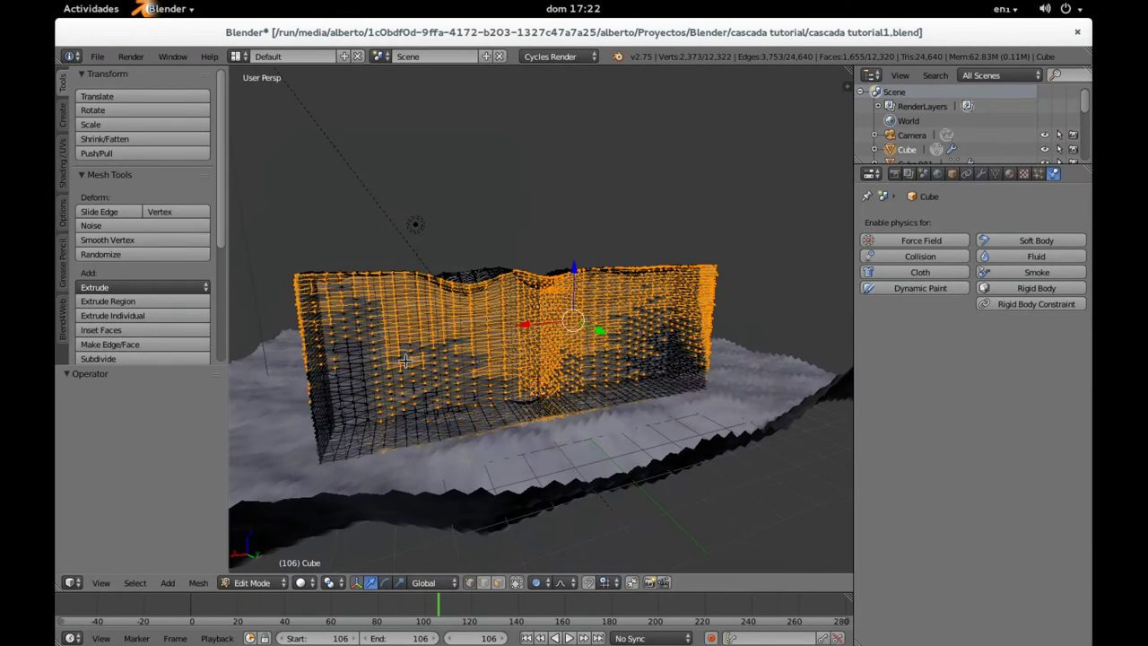
Step: Restore limit-to-visible and circle-select additional vertices on the mesh's left side
{"action": "left_click", "coordinate": [519, 582]}
{"action": "key", "text": "c"}
{"action": "mouse_move", "coordinate": [397, 427]}
{"action": "left_mouse_down"}
{"action": "mouse_move", "coordinate": [334, 346]}
{"action": "mouse_move", "coordinate": [379, 321]}
{"action": "mouse_move", "coordinate": [327, 296]}
{"action": "mouse_move", "coordinate": [325, 430]}
{"action": "mouse_move", "coordinate": [368, 397]}
{"action": "mouse_move", "coordinate": [406, 390]}
{"action": "mouse_move", "coordinate": [378, 380]}
{"action": "mouse_move", "coordinate": [357, 350]}
{"action": "mouse_move", "coordinate": [346, 394]}
{"action": "mouse_move", "coordinate": [371, 389]}
{"action": "mouse_move", "coordinate": [314, 317]}
{"action": "mouse_move", "coordinate": [435, 395]}
{"action": "mouse_move", "coordinate": [415, 387]}
{"action": "mouse_move", "coordinate": [441, 362]}
{"action": "mouse_move", "coordinate": [413, 347]}
{"action": "mouse_move", "coordinate": [441, 347]}
{"action": "mouse_move", "coordinate": [491, 384]}
{"action": "mouse_move", "coordinate": [442, 415]}
{"action": "mouse_move", "coordinate": [666, 367]}
{"action": "mouse_move", "coordinate": [649, 359]}
{"action": "mouse_move", "coordinate": [690, 326]}
{"action": "mouse_move", "coordinate": [647, 314]}
{"action": "mouse_move", "coordinate": [655, 301]}
{"action": "mouse_move", "coordinate": [636, 295]}
{"action": "mouse_move", "coordinate": [652, 297]}
{"action": "mouse_move", "coordinate": [660, 357]}
{"action": "left_mouse_up"}
{"action": "right_click", "coordinate": [660, 357]}
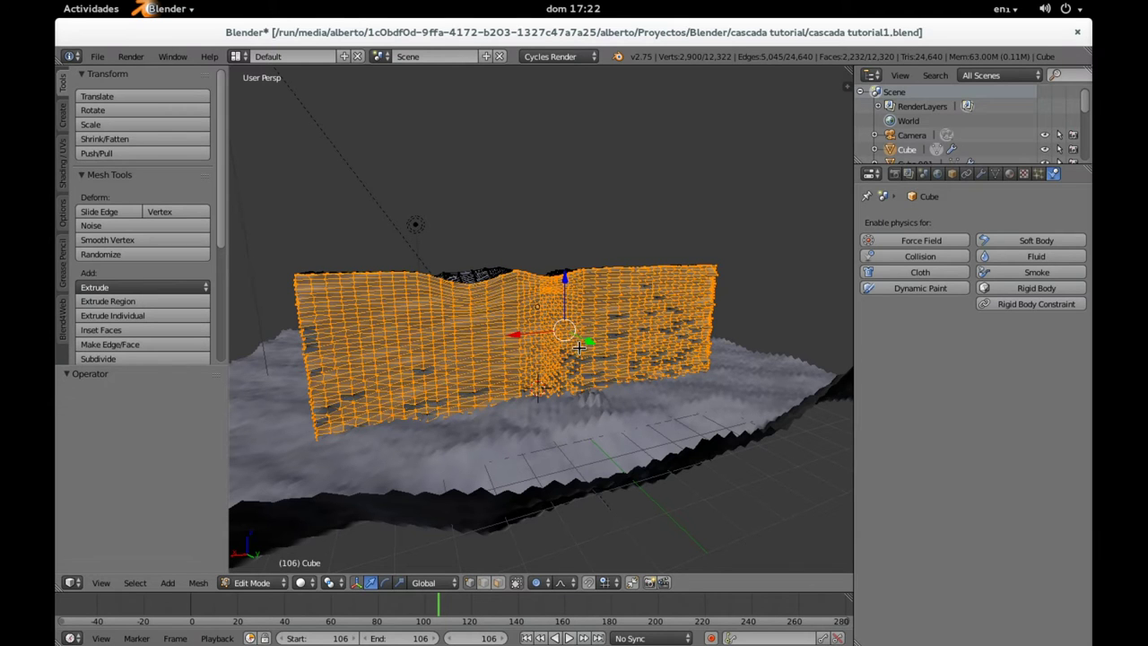
Step: With proportional editing on, move the selected wall along Y, widening the soft falloff
{"action": "middle_click_drag", "start_coordinate": [579, 351], "coordinate": [625, 361]}
{"action": "key", "text": "o"}
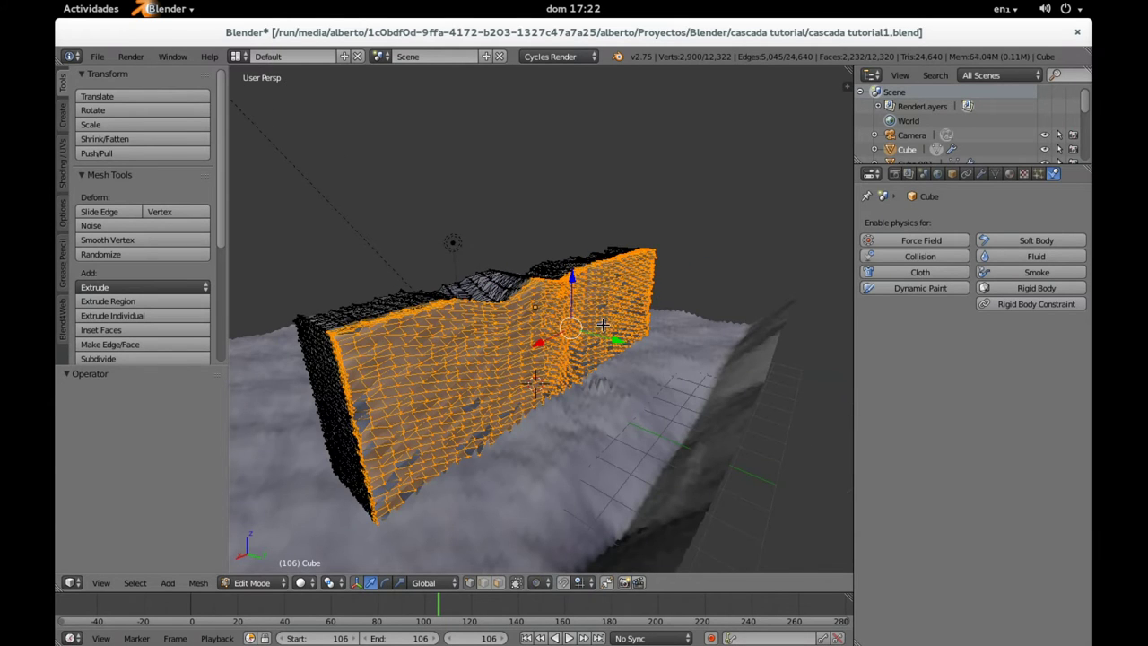
{"action": "key", "text": "o"}
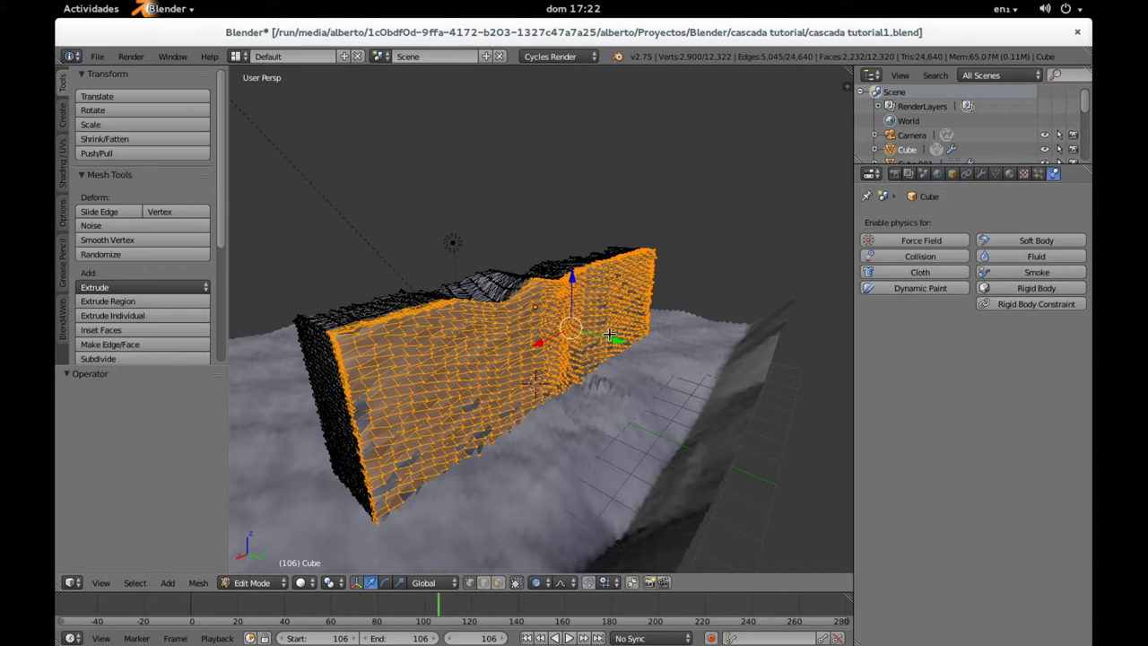
{"action": "left_click_drag", "start_coordinate": [624, 346], "coordinate": [698, 375]}
{"action": "scroll", "coordinate": [698, 375], "scroll_direction": "down", "scroll_amount": 9}
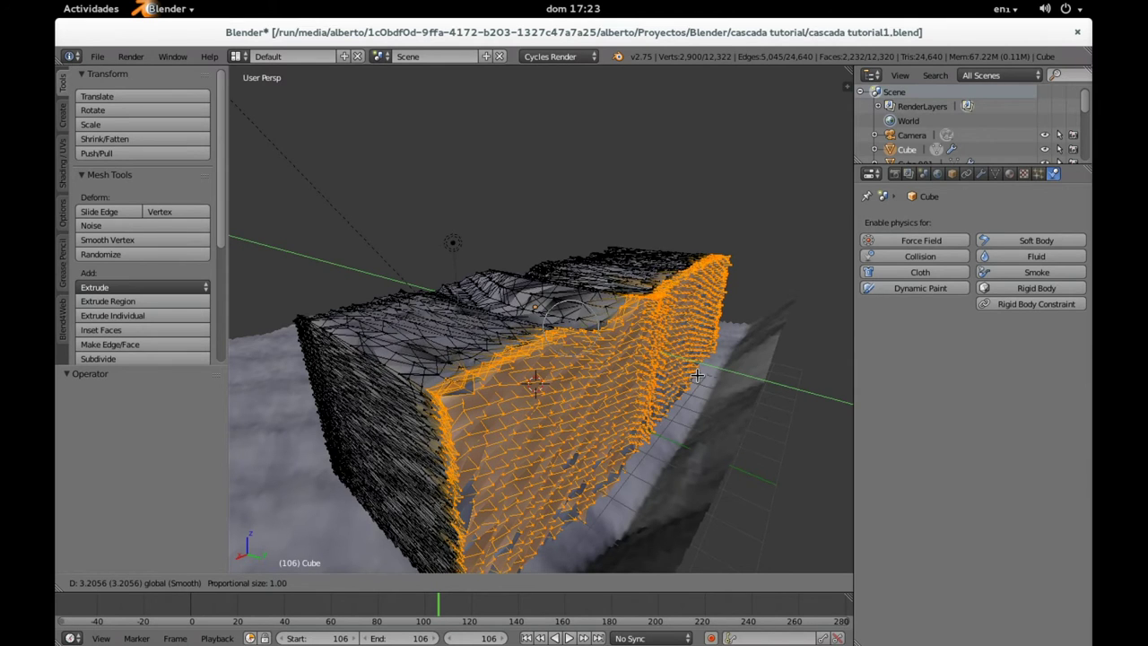
{"action": "left_click_drag", "start_coordinate": [698, 375], "coordinate": [708, 378]}
{"action": "scroll", "coordinate": [707, 379], "scroll_direction": "down", "scroll_amount": 1}
{"action": "middle_click_drag", "start_coordinate": [699, 375], "coordinate": [654, 334]}
Step: Return to Object Mode and orbit around the reshaped waterfall mesh
{"action": "key", "text": "Tab"}
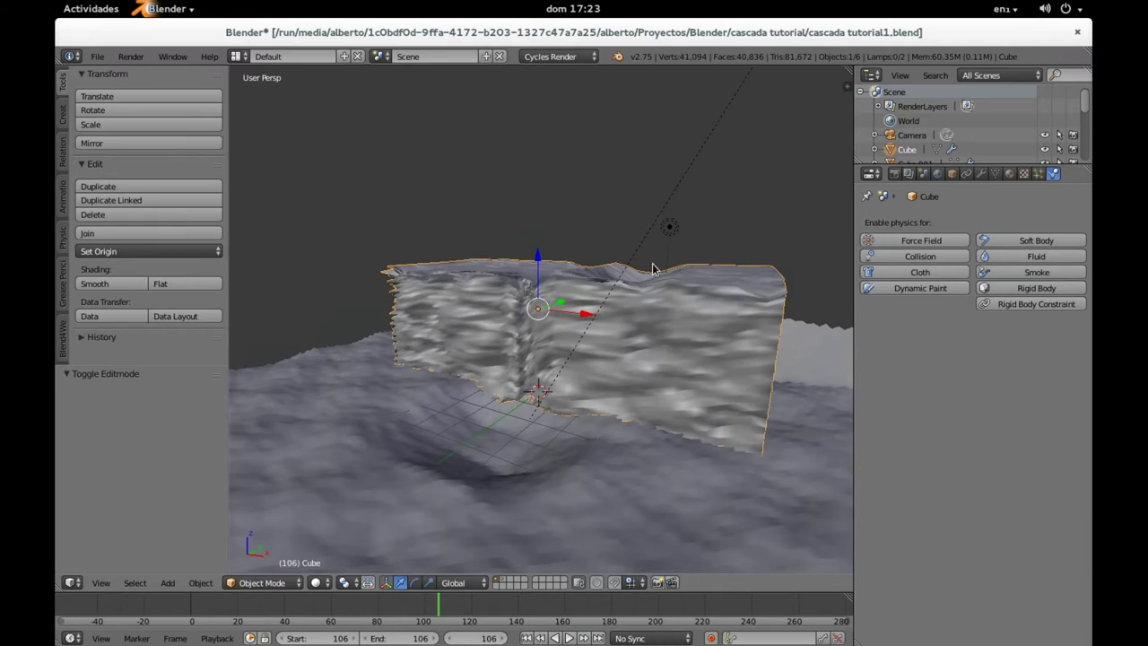
{"action": "middle_click_drag", "start_coordinate": [653, 268], "coordinate": [651, 260]}
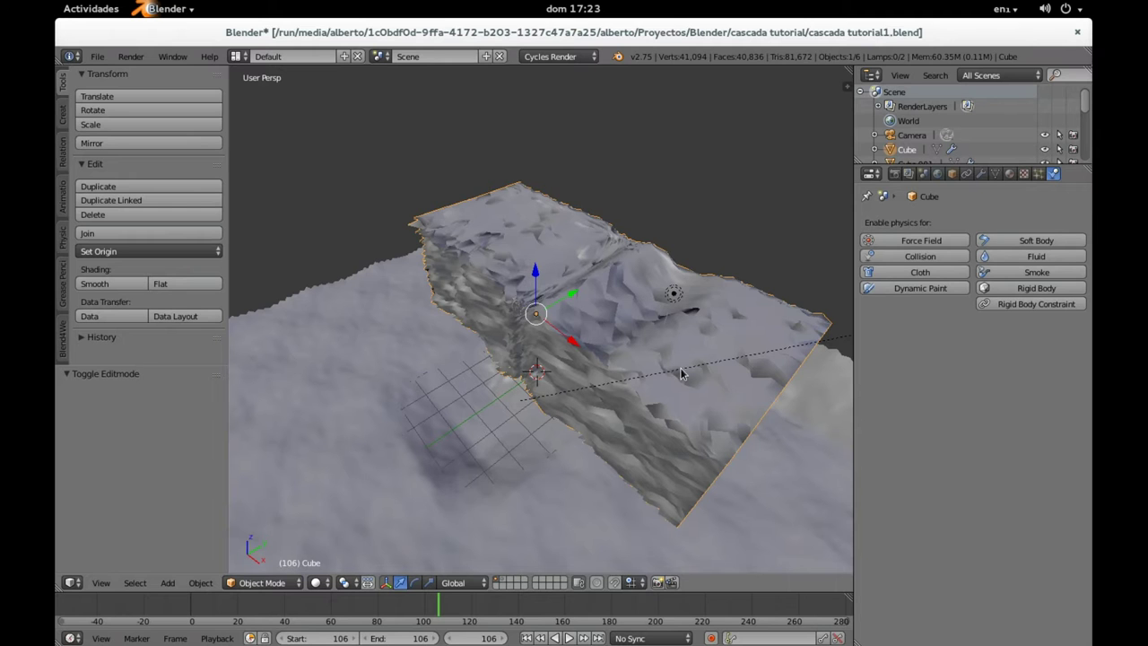
{"action": "middle_click_drag", "start_coordinate": [708, 376], "coordinate": [517, 321]}
Step: Add a new cube, raise it 2.290 along Z, and stretch it tall along Z
{"action": "key", "text": "shift+a"}
{"action": "mouse_move", "coordinate": [517, 322]}
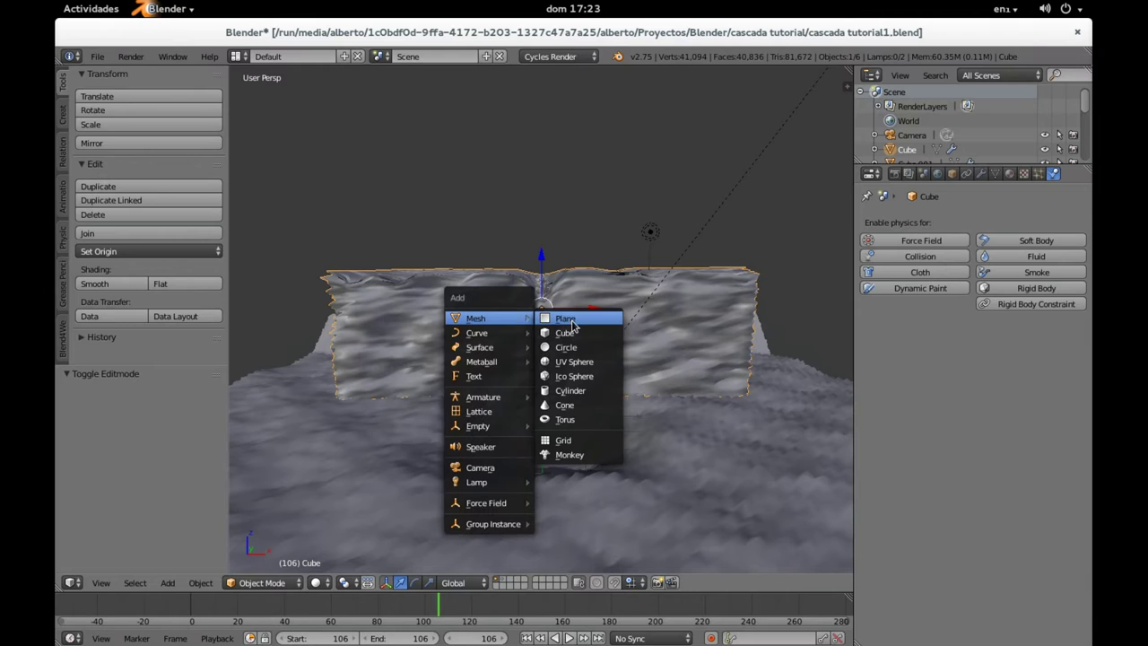
{"action": "left_click", "coordinate": [565, 333]}
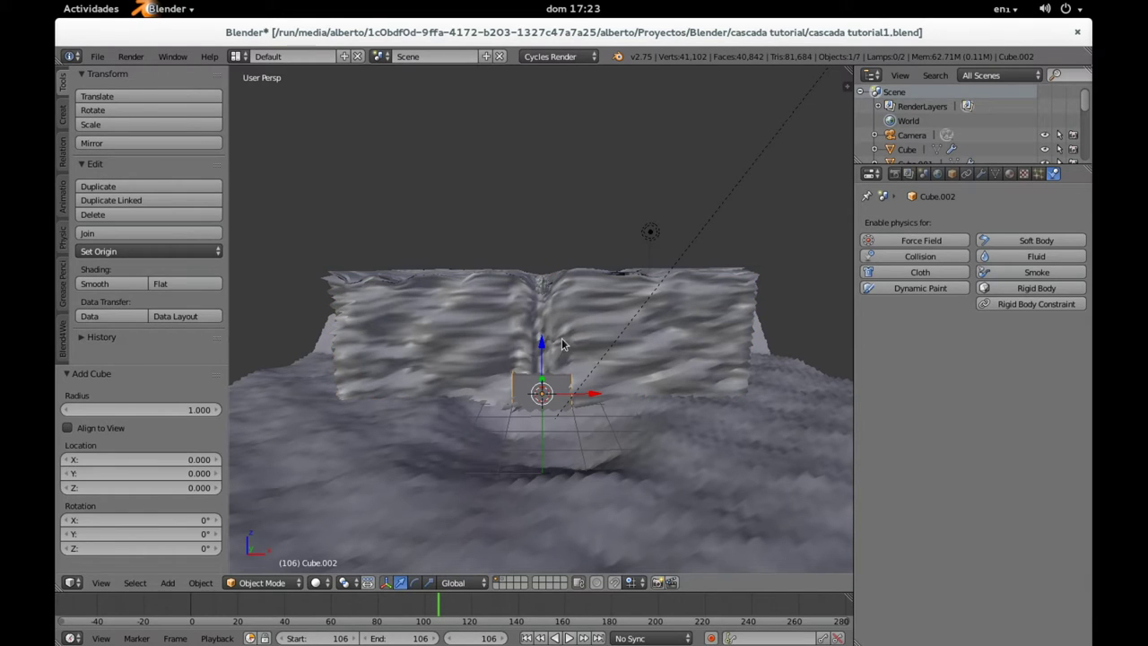
{"action": "left_click_drag", "start_coordinate": [541, 353], "coordinate": [543, 293]}
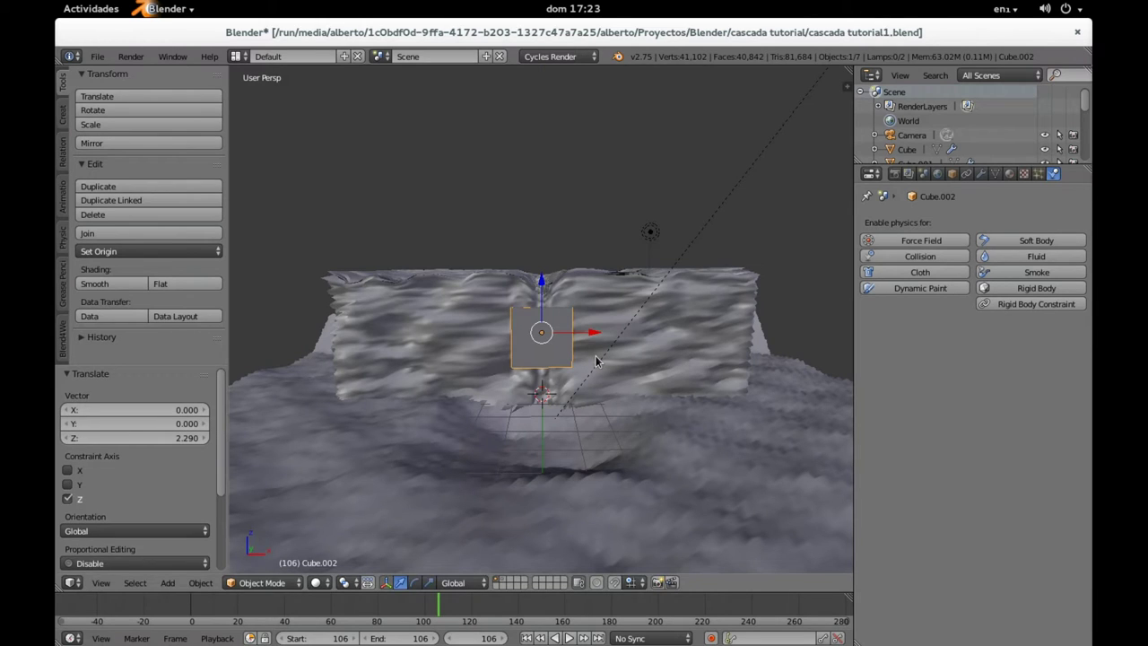
{"action": "key", "text": "s"}
{"action": "key", "text": "z"}
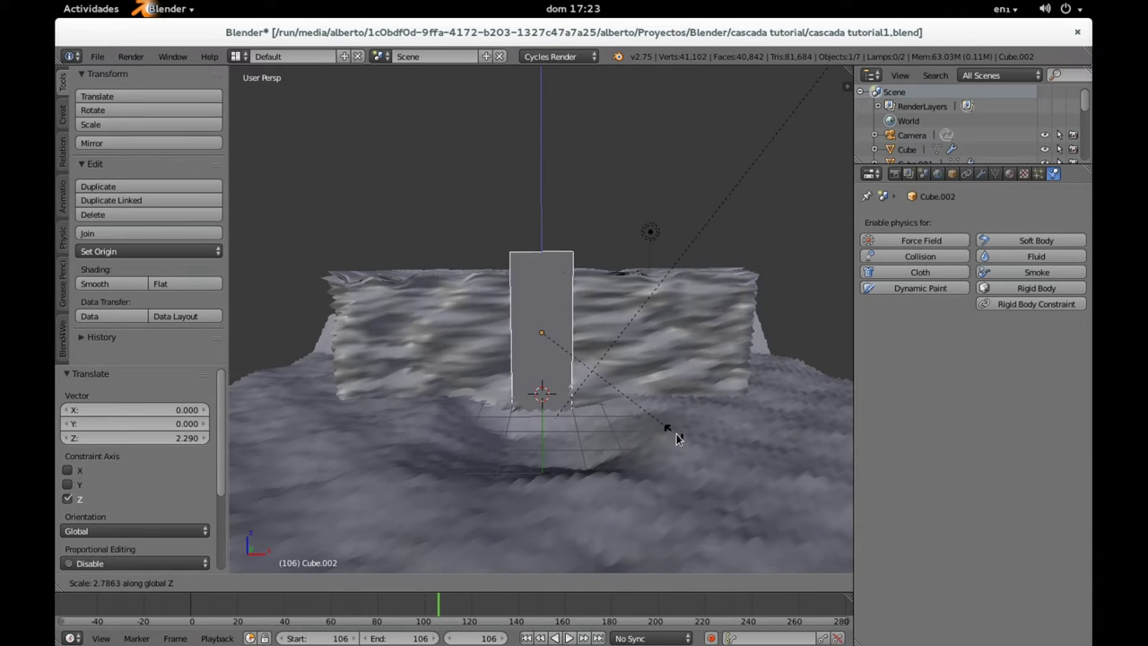
{"action": "left_click", "coordinate": [669, 435]}
Step: Move the cube -2.951 along Y and widen it to 1.998, keeping its height fixed
{"action": "middle_click_drag", "start_coordinate": [620, 414], "coordinate": [520, 414]}
{"action": "left_click_drag", "start_coordinate": [584, 332], "coordinate": [501, 342]}
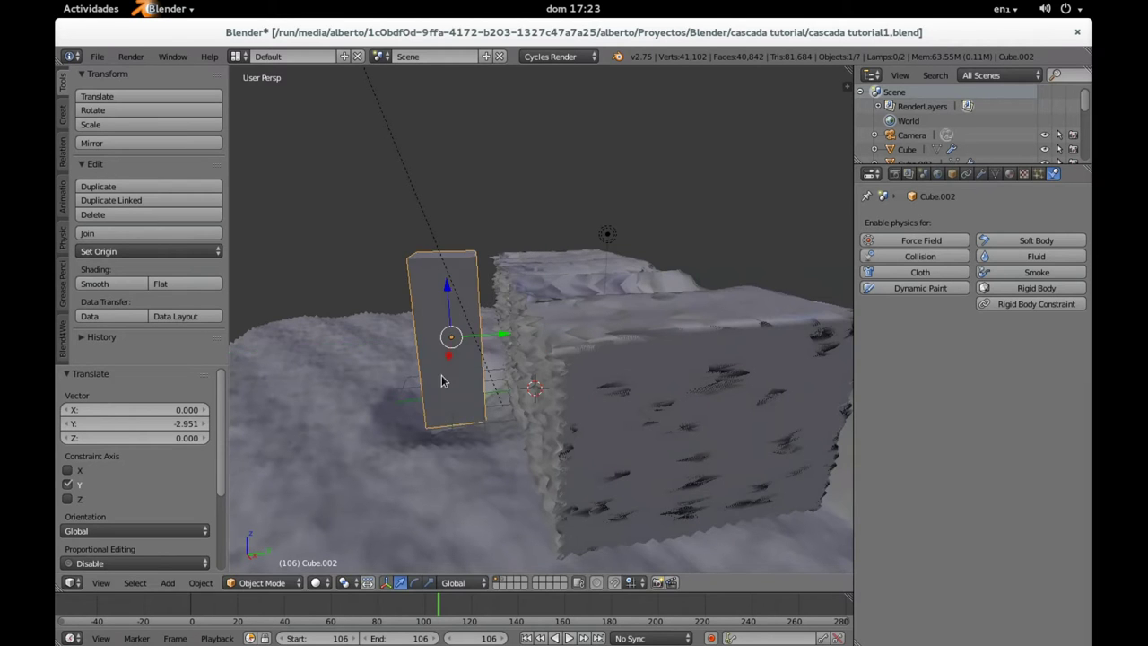
{"action": "middle_click_drag", "start_coordinate": [502, 345], "coordinate": [568, 377]}
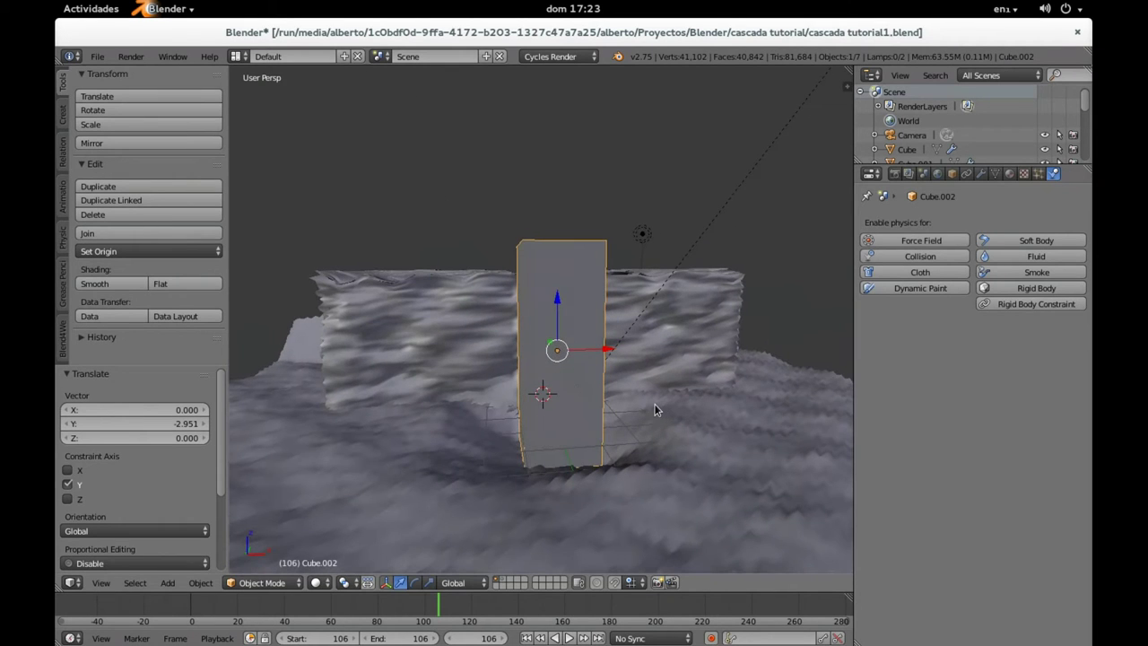
{"action": "key", "text": "s"}
{"action": "key", "text": "shift+z"}
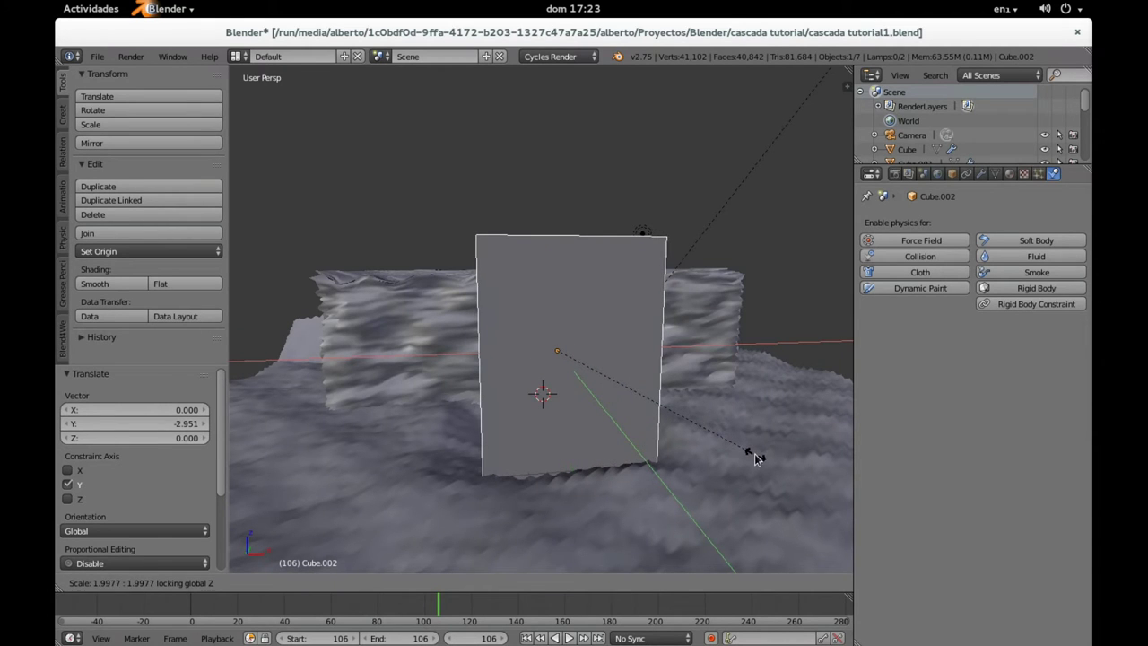
{"action": "left_click", "coordinate": [727, 422]}
Step: Launch the key-mon keystroke display overlay from the system command launcher
{"action": "key", "text": "alt+F2"}
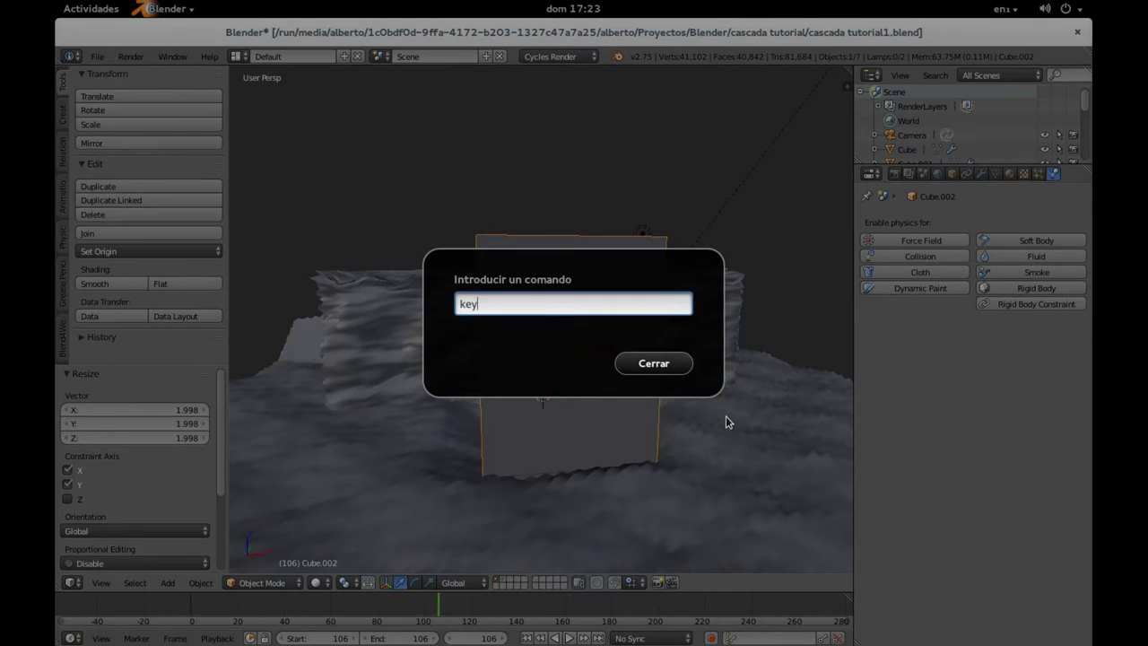
{"action": "type", "text": "key-mon"}
{"action": "key", "text": "Return"}
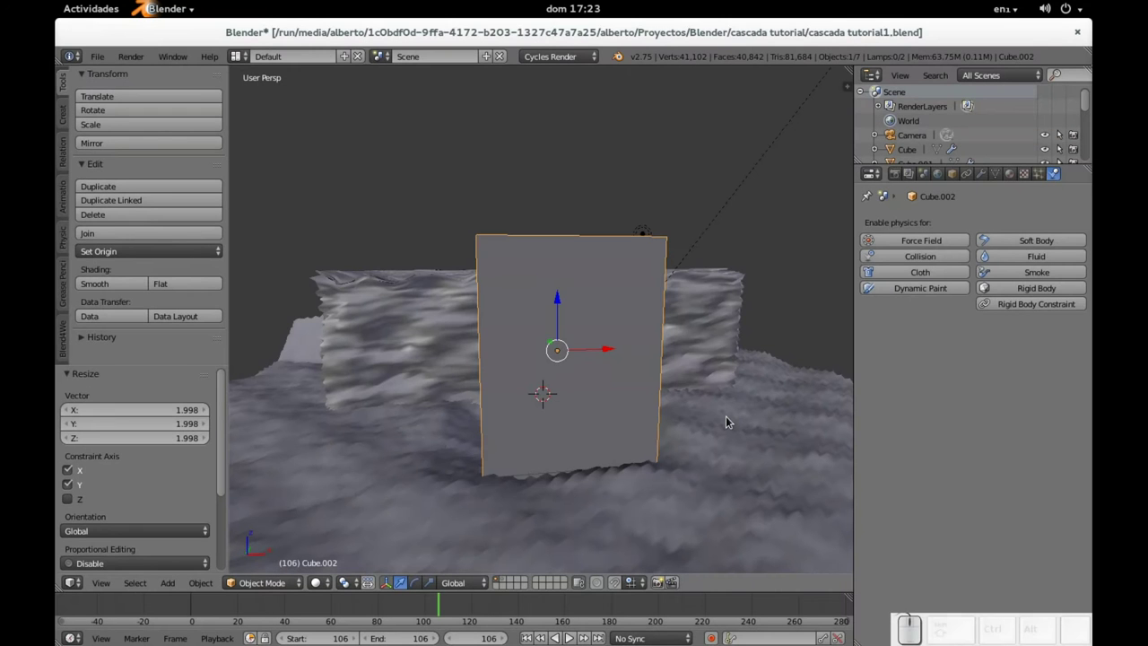
Step: Scale Cube.002 to 2.172 along Y and move it -2.234 along Y over the terrain
{"action": "middle_click_drag", "start_coordinate": [727, 422], "coordinate": [536, 357]}
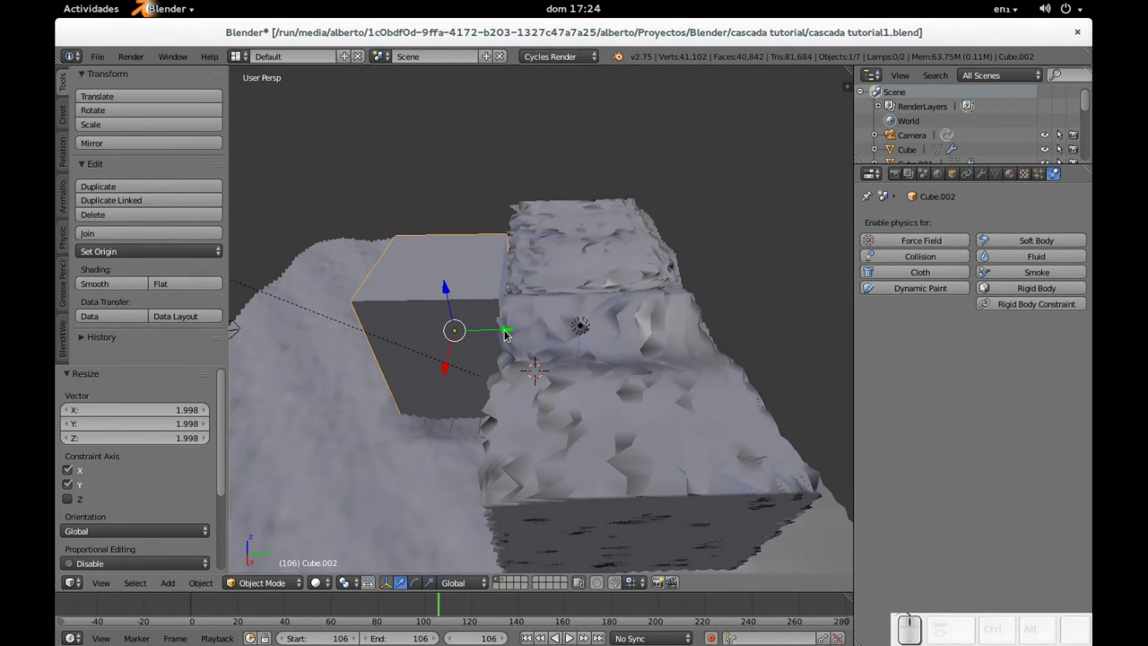
{"action": "left_click_drag", "start_coordinate": [505, 334], "coordinate": [661, 336]}
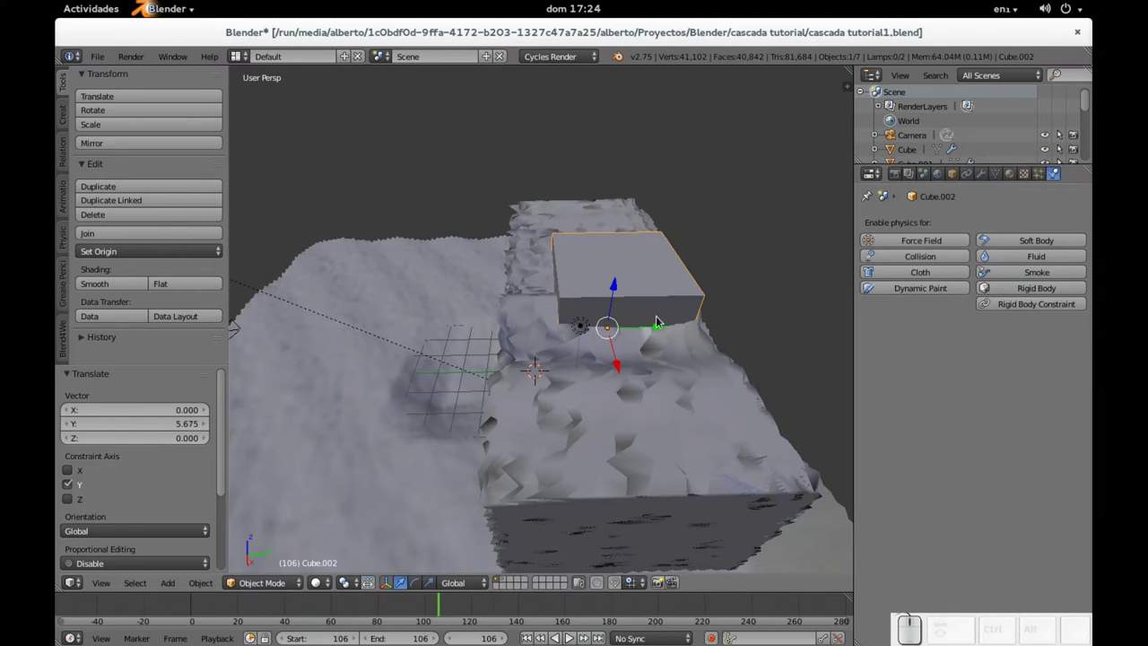
{"action": "key", "text": "s"}
{"action": "key", "text": "y"}
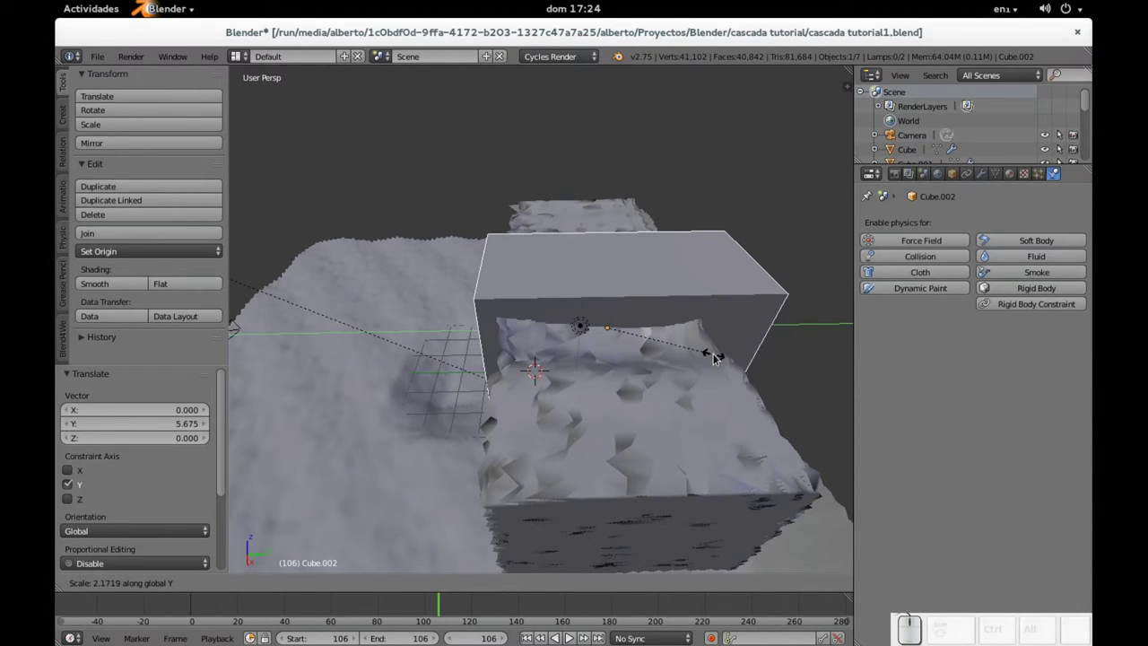
{"action": "left_click", "coordinate": [709, 352]}
{"action": "key", "text": "g"}
{"action": "key", "text": "y"}
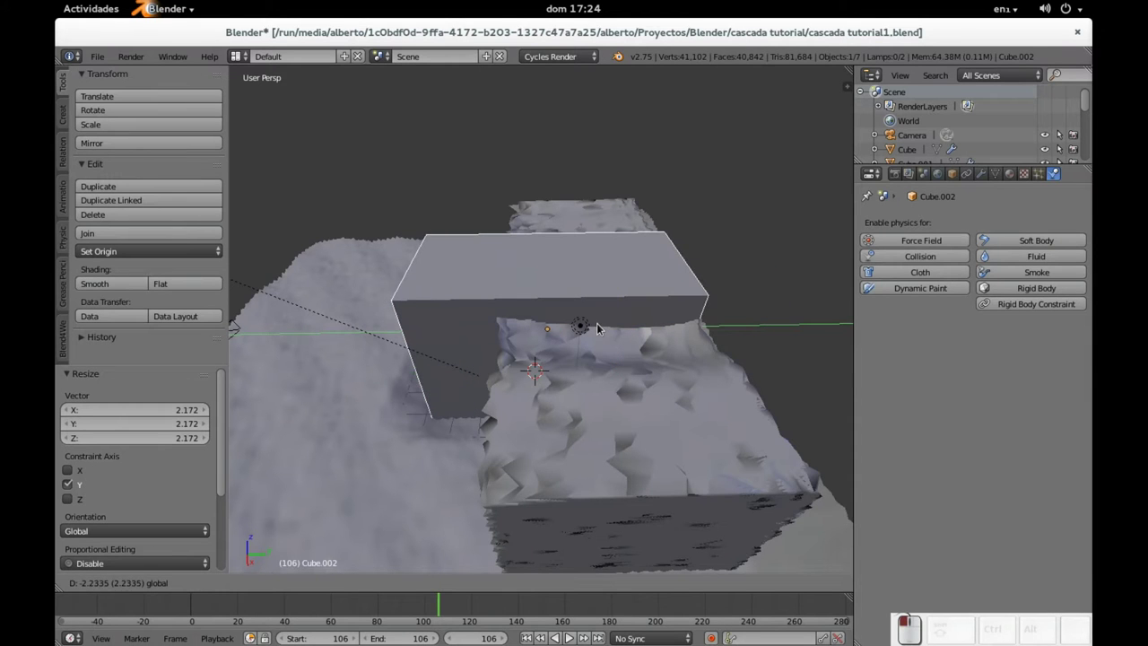
{"action": "left_click", "coordinate": [628, 324]}
{"action": "middle_click_drag", "start_coordinate": [628, 325], "coordinate": [601, 321]}
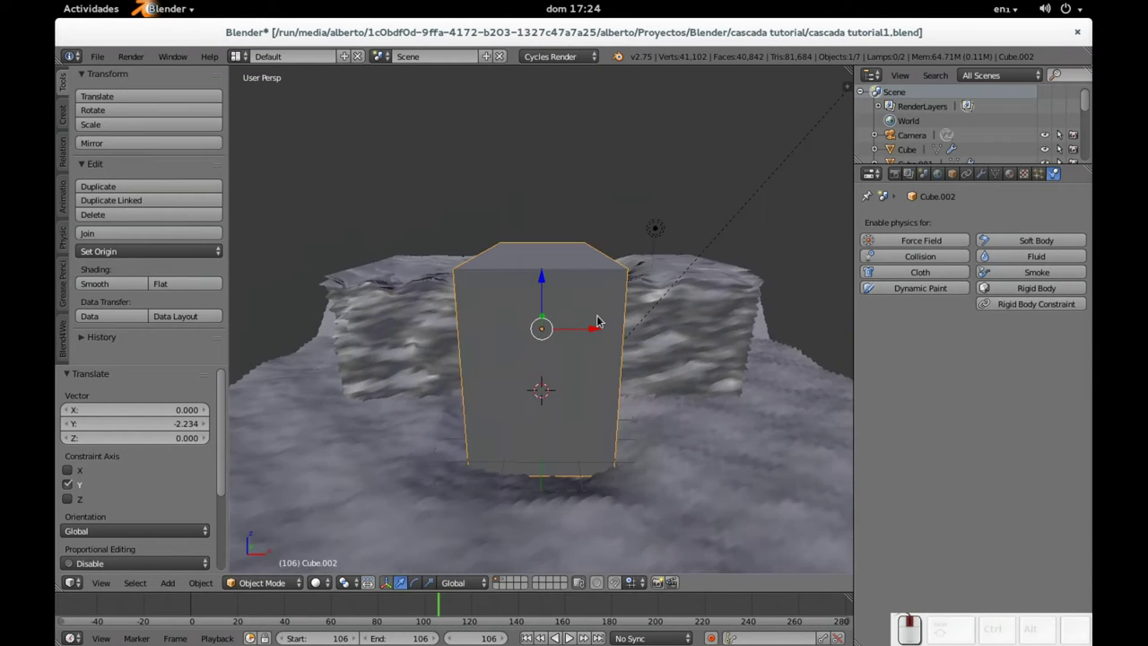
{"action": "scroll", "coordinate": [584, 321], "scroll_direction": "up", "scroll_amount": 3}
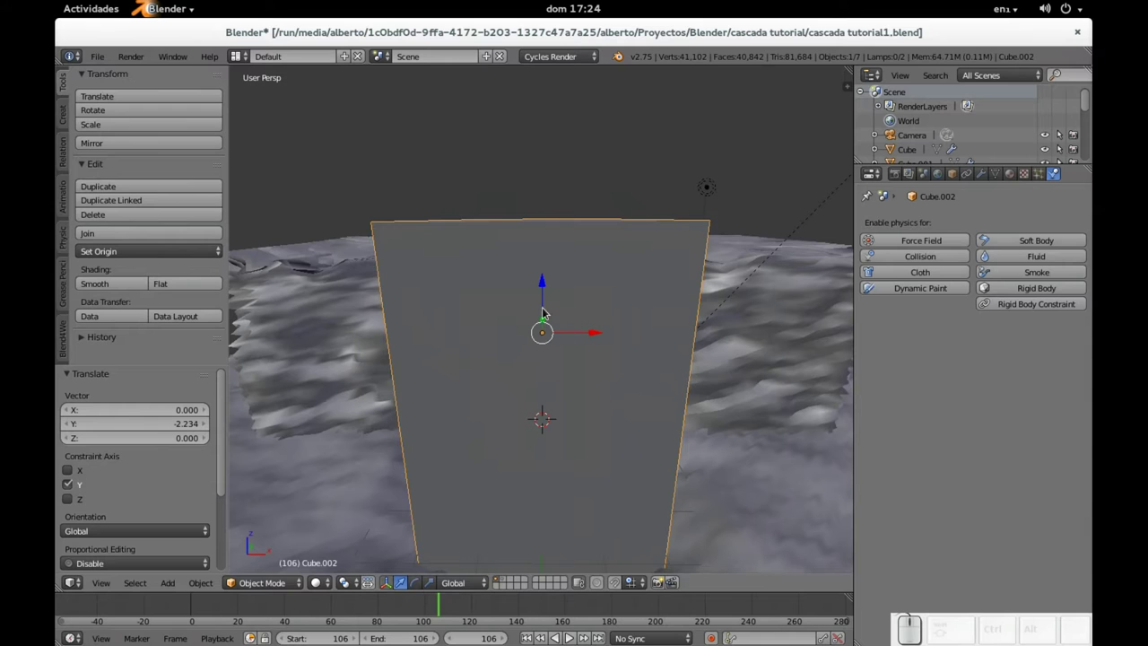
{"action": "mouse_move", "coordinate": [542, 309]}
{"action": "middle_mouse_down"}
{"action": "mouse_move", "coordinate": [512, 282]}
{"action": "mouse_move", "coordinate": [544, 297]}
{"action": "middle_mouse_up"}
{"action": "scroll", "coordinate": [544, 297], "scroll_direction": "up", "scroll_amount": 5}
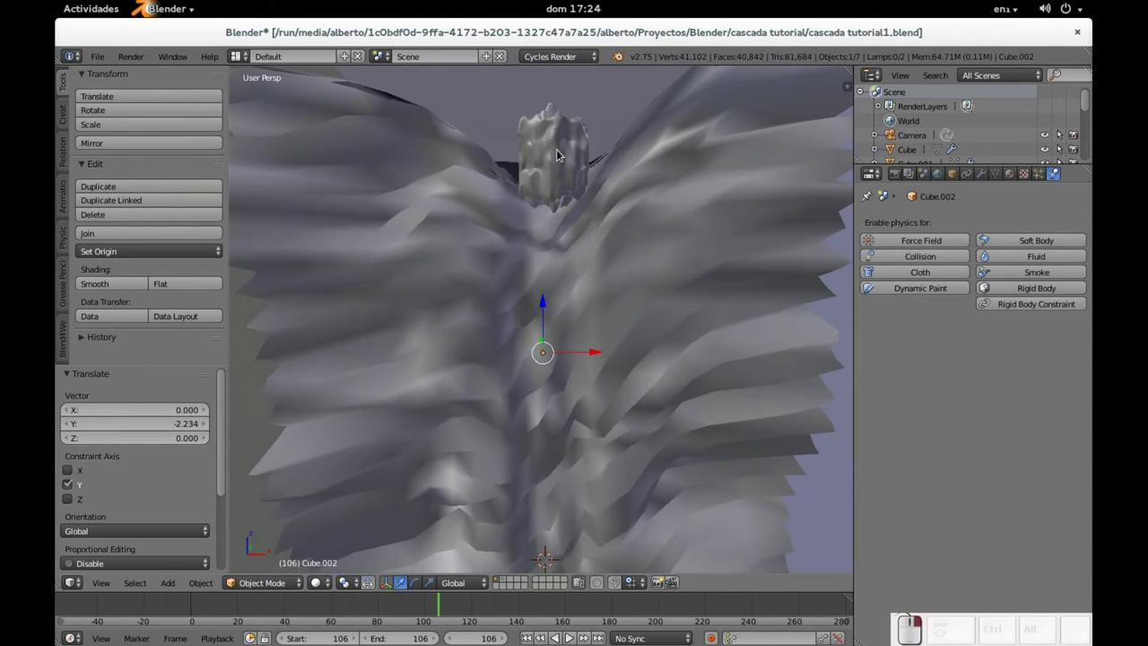
Step: Select the small rock Cube.001, center the view on it, and nudge it slightly along Y
{"action": "right_click", "coordinate": [556, 156]}
{"action": "key", "text": "KP_Decimal"}
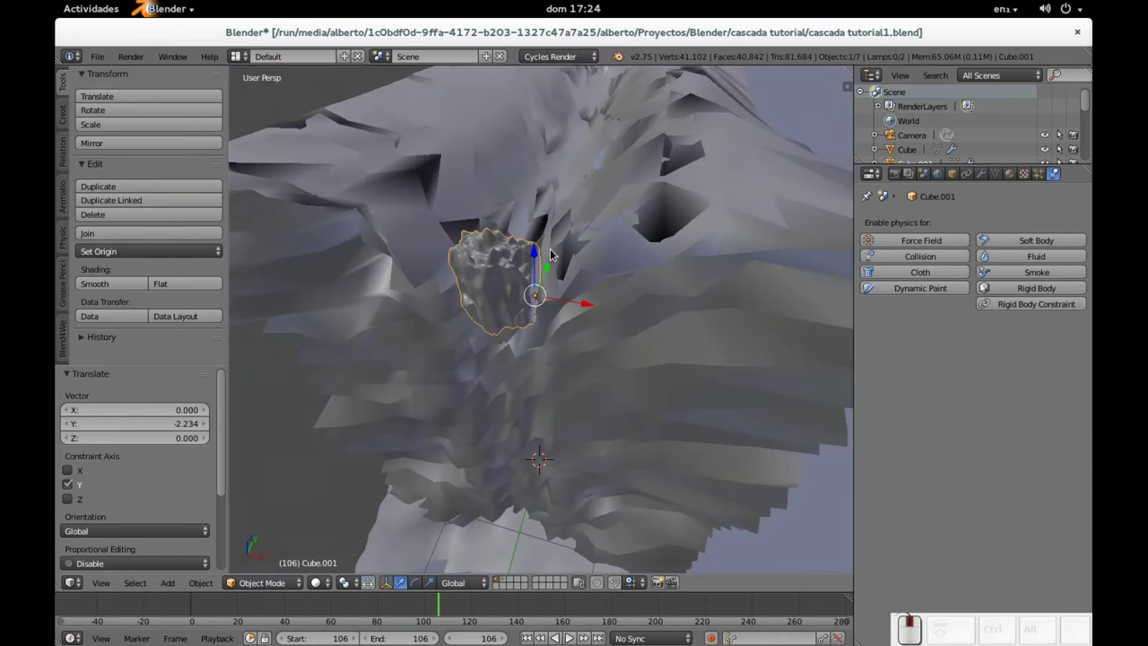
{"action": "key", "text": "g"}
{"action": "key", "text": "y"}
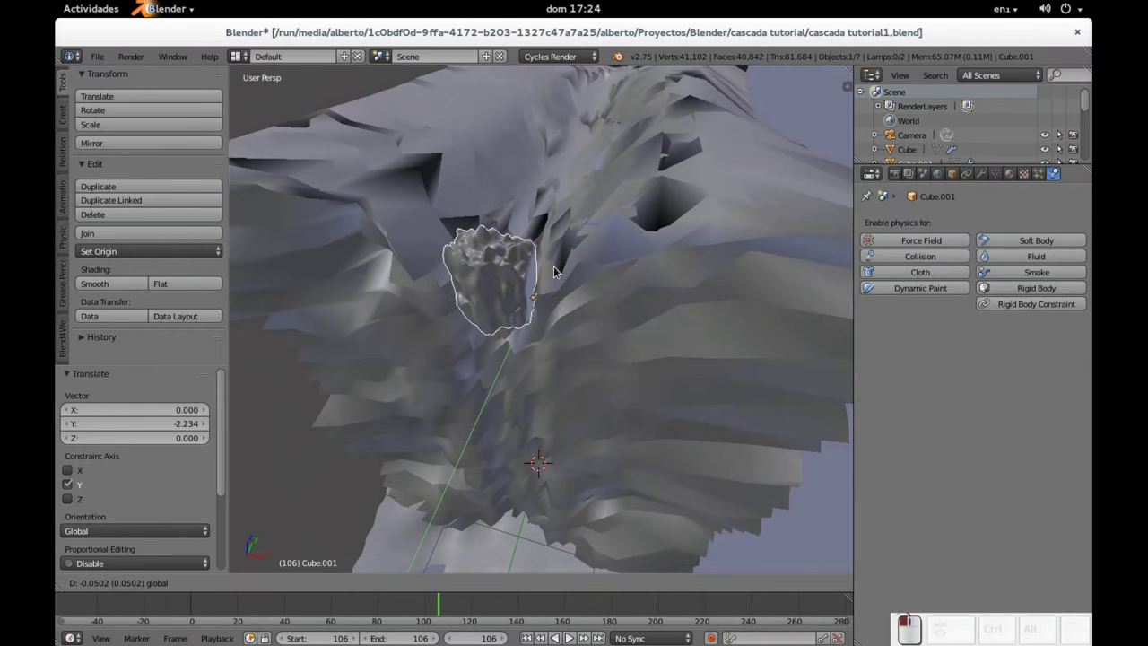
{"action": "left_click", "coordinate": [552, 278]}
{"action": "mouse_move", "coordinate": [553, 278]}
{"action": "middle_mouse_down"}
{"action": "mouse_move", "coordinate": [574, 269]}
{"action": "mouse_move", "coordinate": [562, 284]}
{"action": "middle_mouse_up"}
{"action": "scroll", "coordinate": [562, 283], "scroll_direction": "up", "scroll_amount": 4}
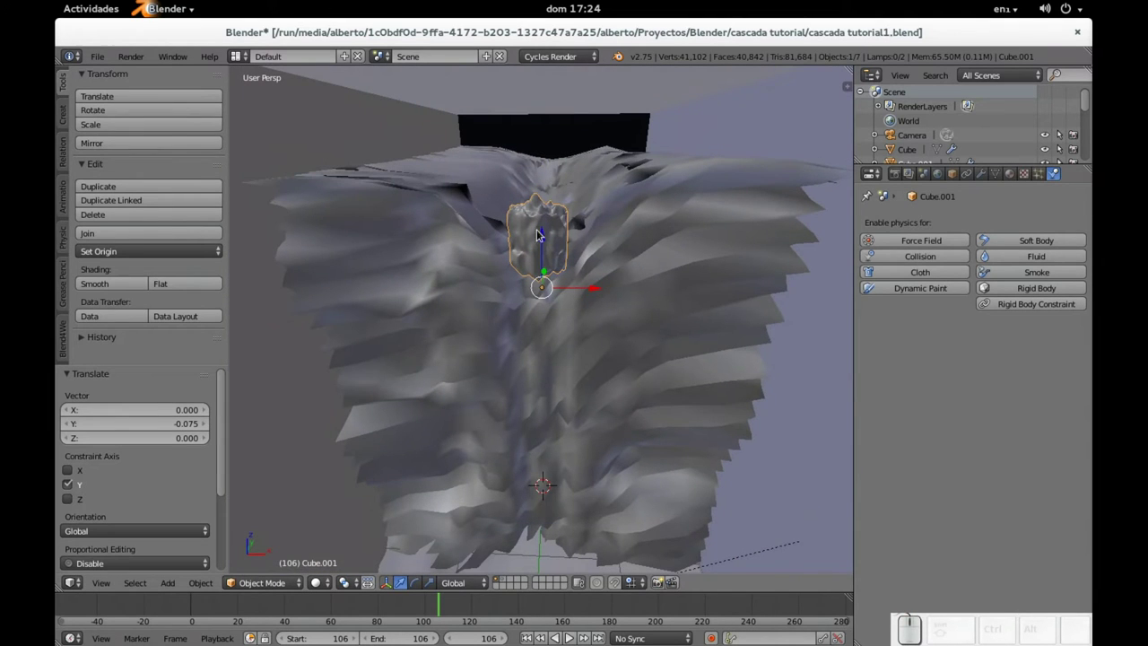
Step: Add a UV sphere, raise it along Z, scale it to 0.7, and move it 3.56 along Y
{"action": "key", "text": "shift+a"}
{"action": "mouse_move", "coordinate": [519, 232]}
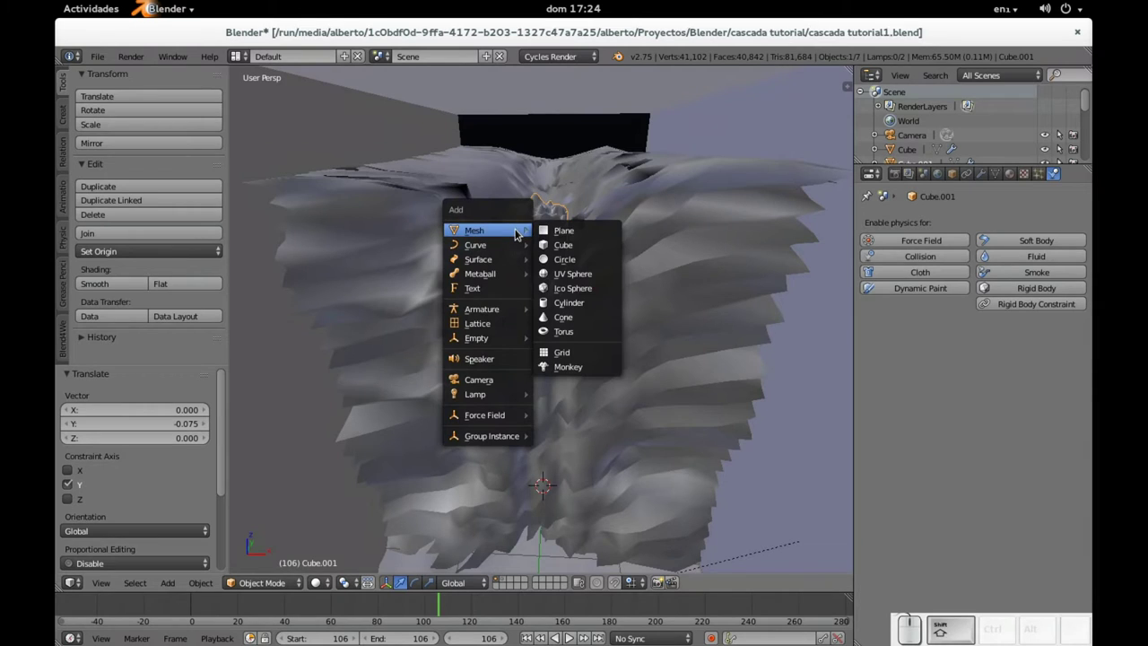
{"action": "left_click", "coordinate": [565, 274]}
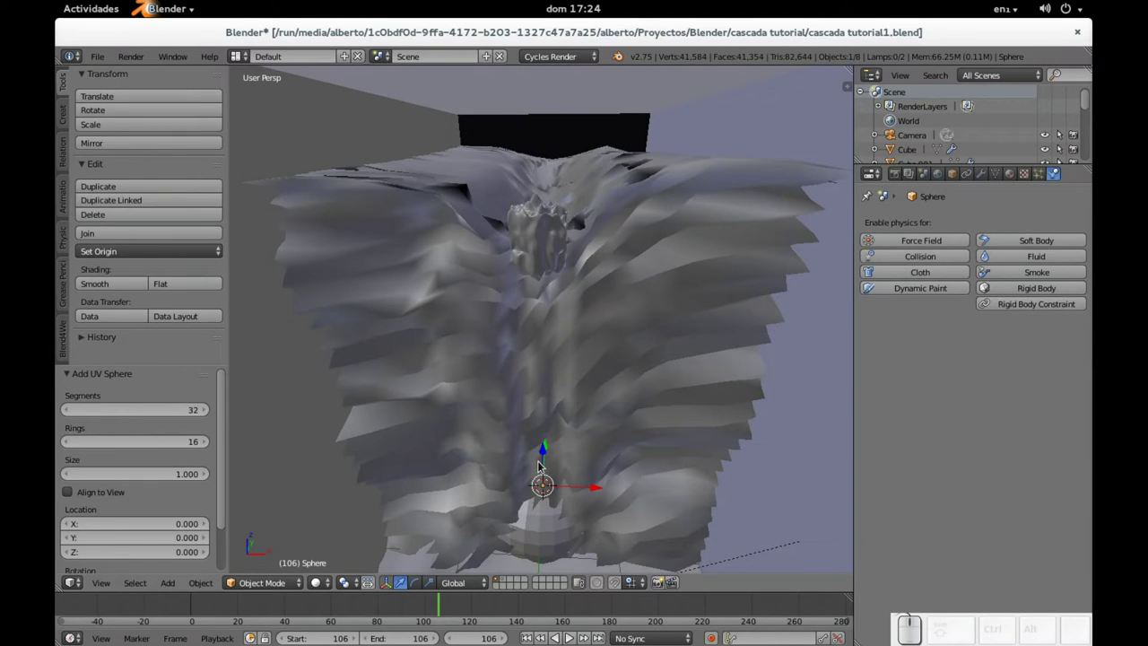
{"action": "left_click_drag", "start_coordinate": [539, 460], "coordinate": [571, 154]}
{"action": "key", "text": "s"}
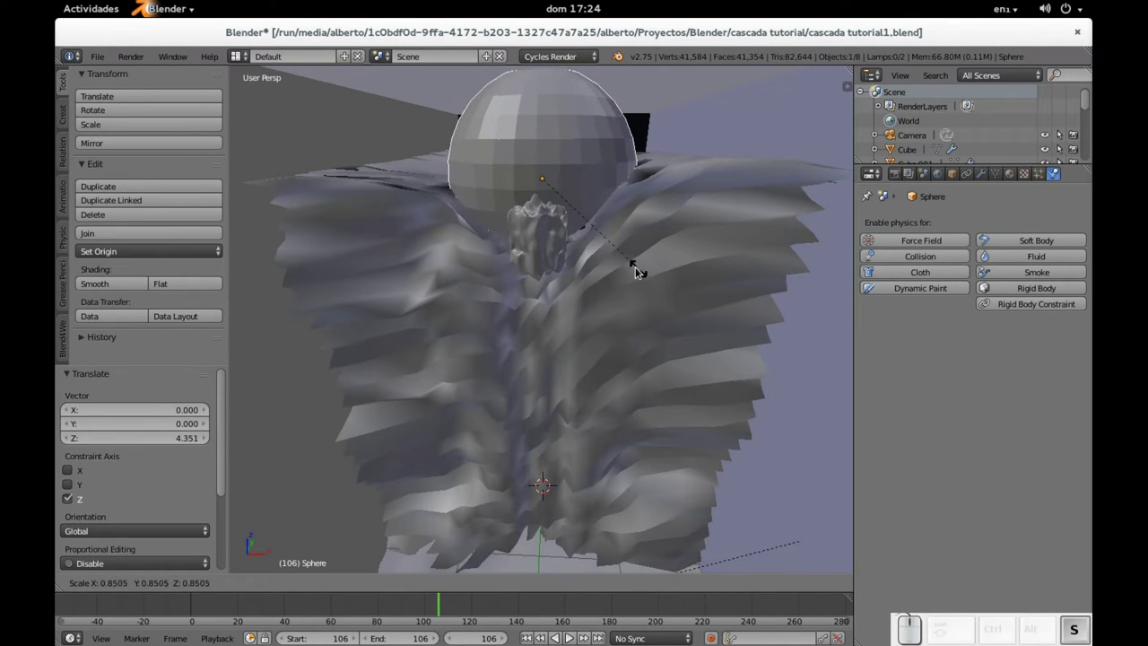
{"action": "left_click", "coordinate": [616, 256]}
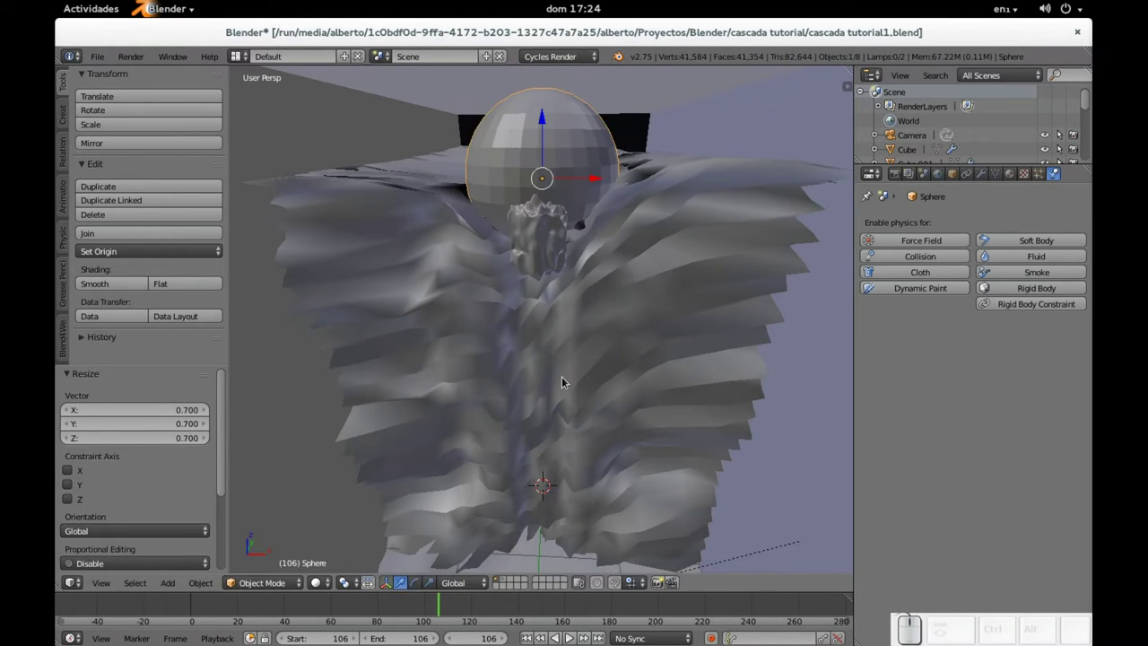
{"action": "type", "text": "gy1000000000.0000 (1000000000.0000) along global Y"}
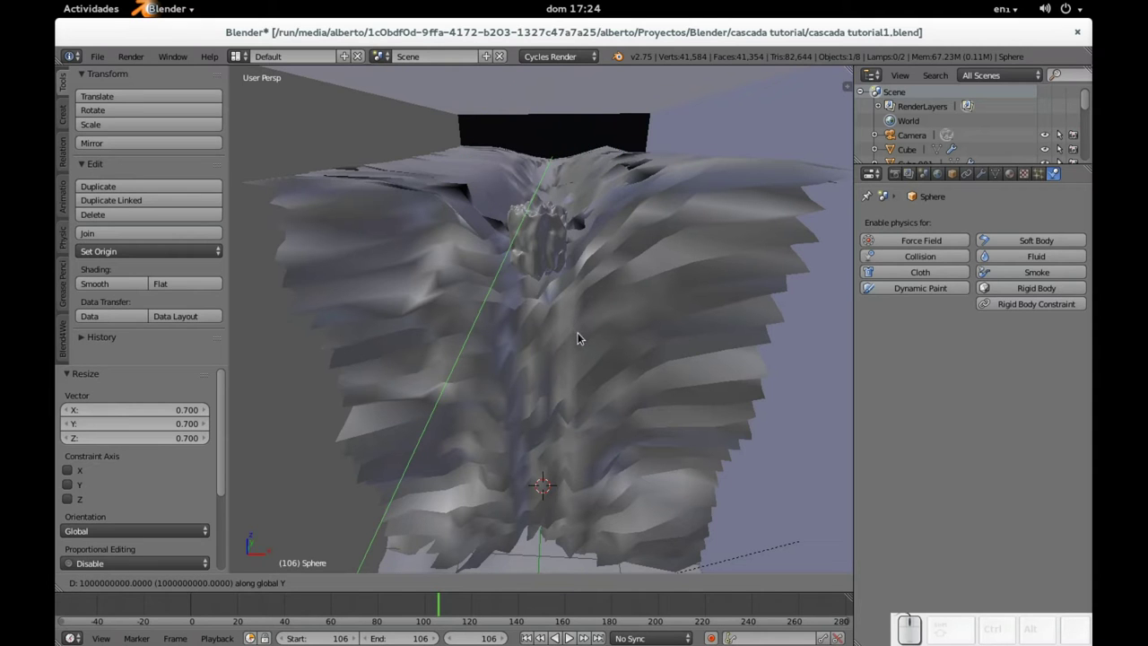
{"action": "key", "text": "BackSpace"}
{"action": "key", "text": "BackSpace"}
{"action": "key", "text": "BackSpace"}
{"action": "key", "text": "BackSpace"}
{"action": "key", "text": "BackSpace"}
{"action": "key", "text": "BackSpace"}
{"action": "key", "text": "BackSpace"}
{"action": "key", "text": "BackSpace"}
{"action": "key", "text": "BackSpace"}
{"action": "key", "text": "BackSpace"}
{"action": "type", "text": "3.56"}
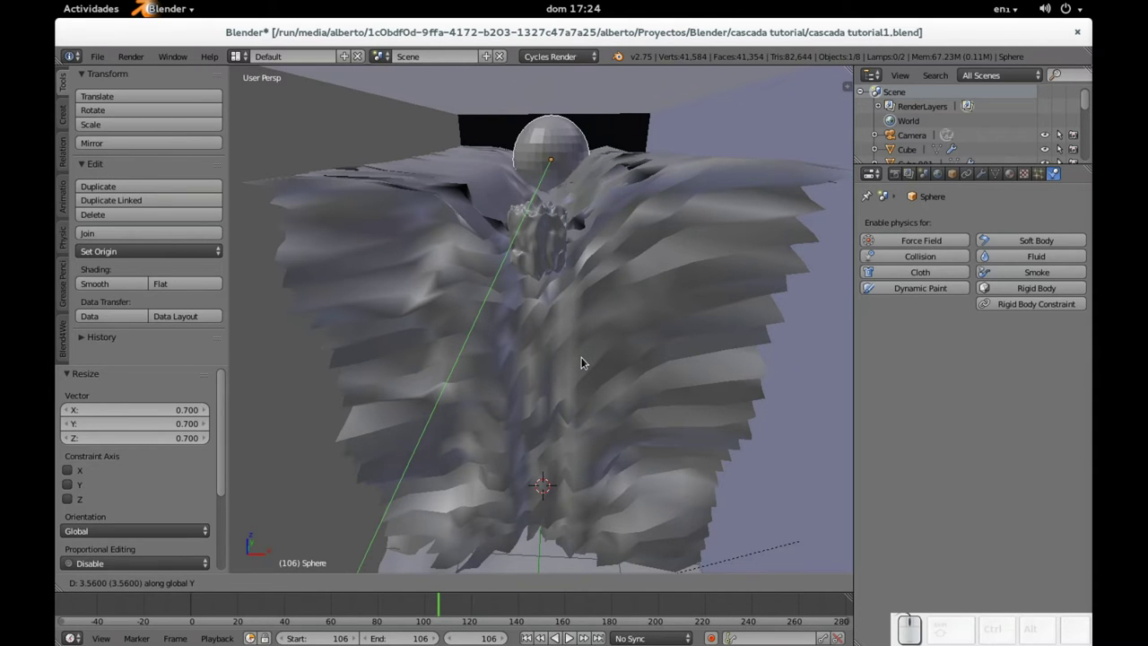
{"action": "key", "text": "Return"}
Step: Zoom out over the scene and select the box Cube.002
{"action": "middle_click_drag", "start_coordinate": [635, 330], "coordinate": [585, 322]}
{"action": "scroll", "coordinate": [538, 319], "scroll_direction": "up", "scroll_amount": 6}
{"action": "scroll", "coordinate": [597, 297], "scroll_direction": "up", "scroll_amount": 2}
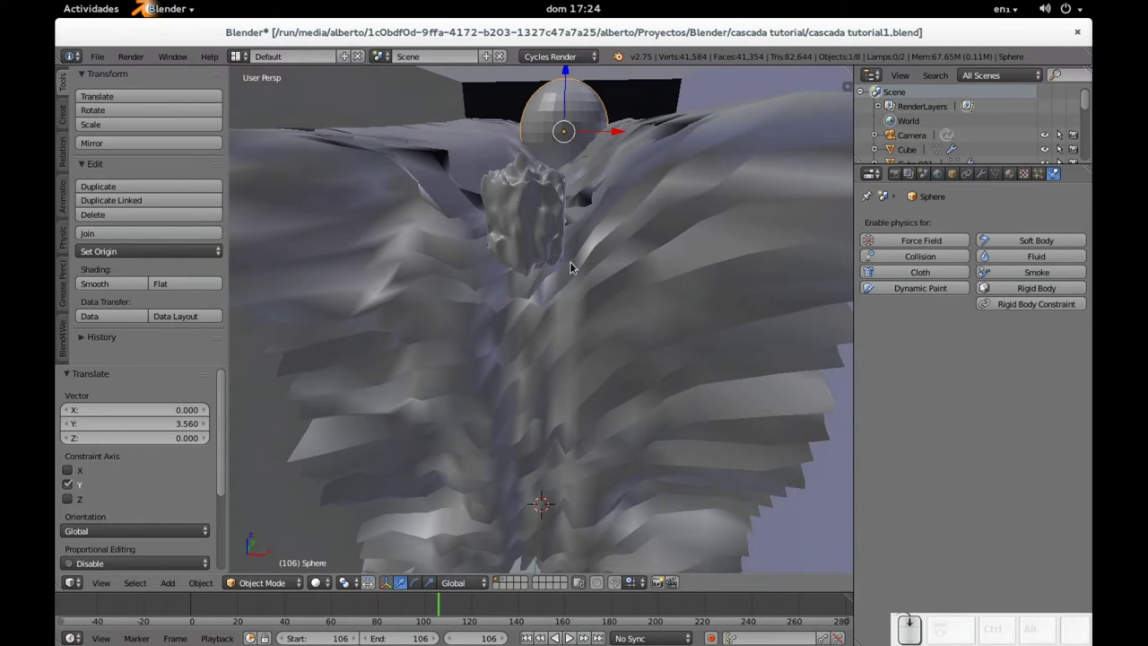
{"action": "scroll", "coordinate": [571, 267], "scroll_direction": "down", "scroll_amount": 1}
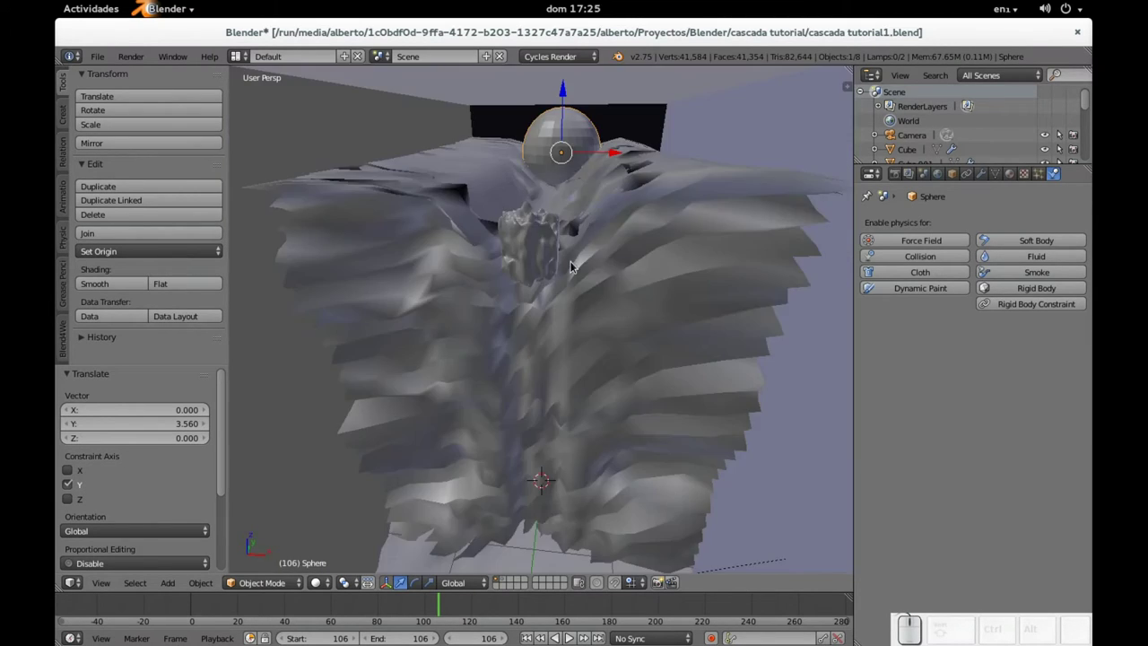
{"action": "middle_click_drag", "start_coordinate": [565, 317], "coordinate": [487, 359], "text": "shift"}
{"action": "right_click", "coordinate": [487, 362]}
Step: Scale Cube.002 1.095 along Y, move it -0.896 along Y, then scale it uniformly by 1.053
{"action": "key", "text": "s"}
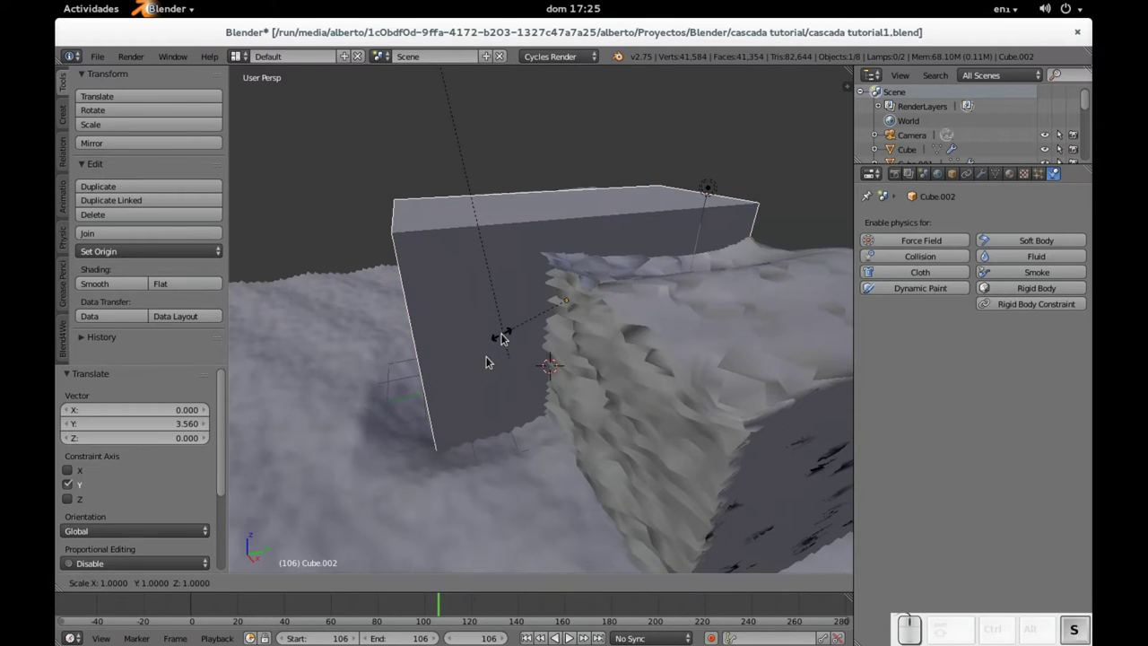
{"action": "key", "text": "y"}
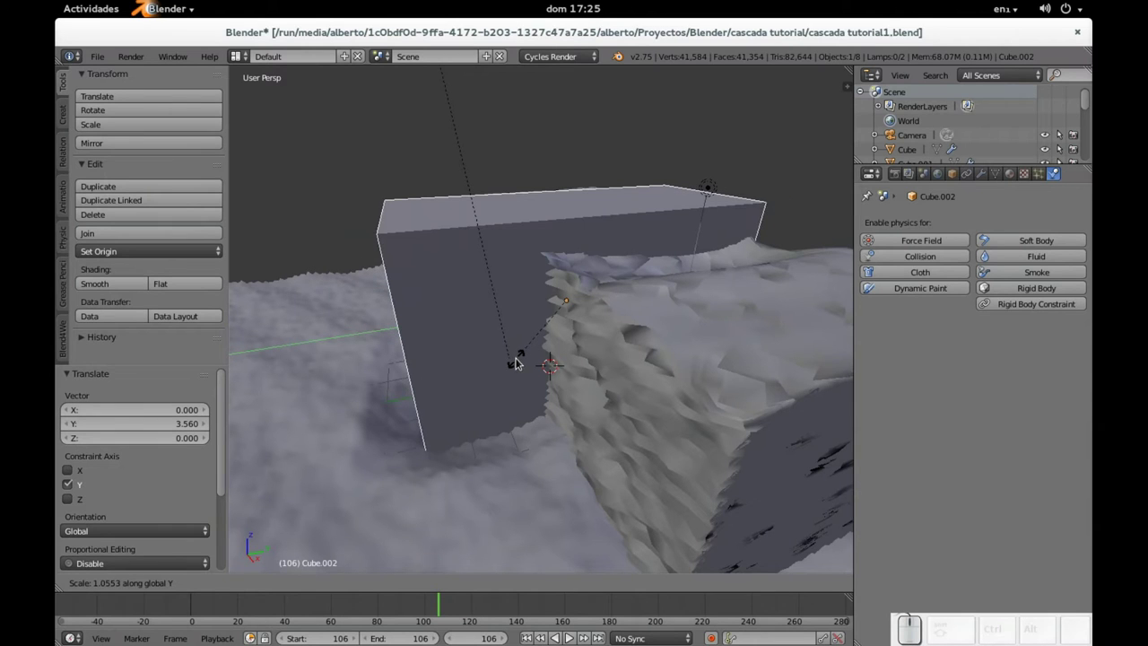
{"action": "left_click", "coordinate": [517, 368]}
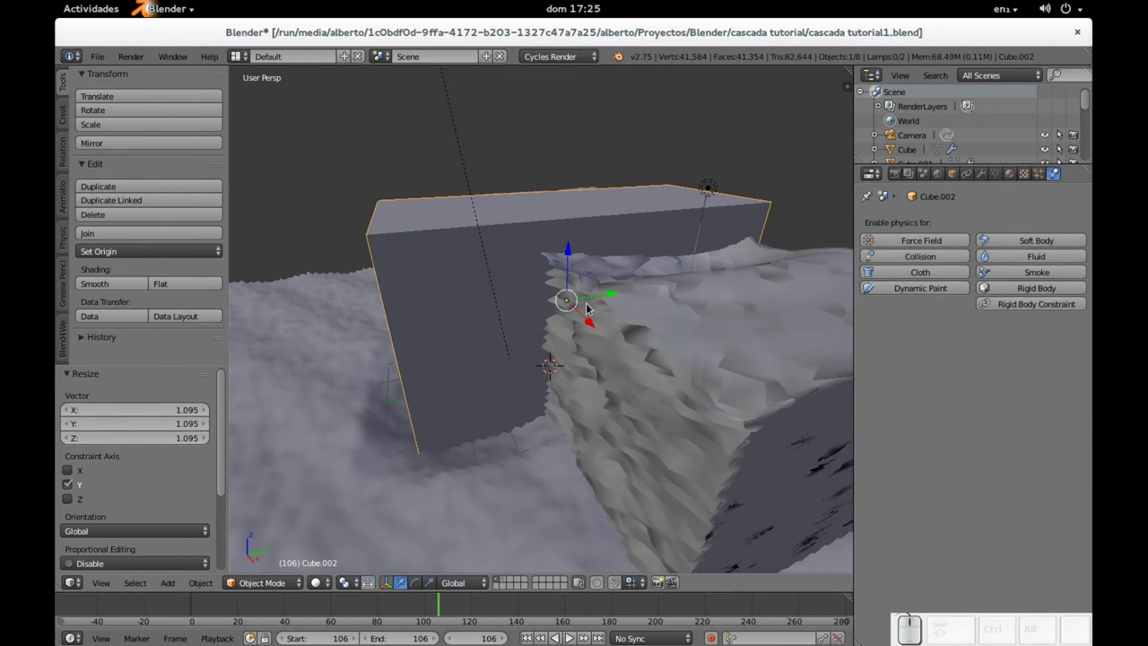
{"action": "key", "text": "g"}
{"action": "key", "text": "y"}
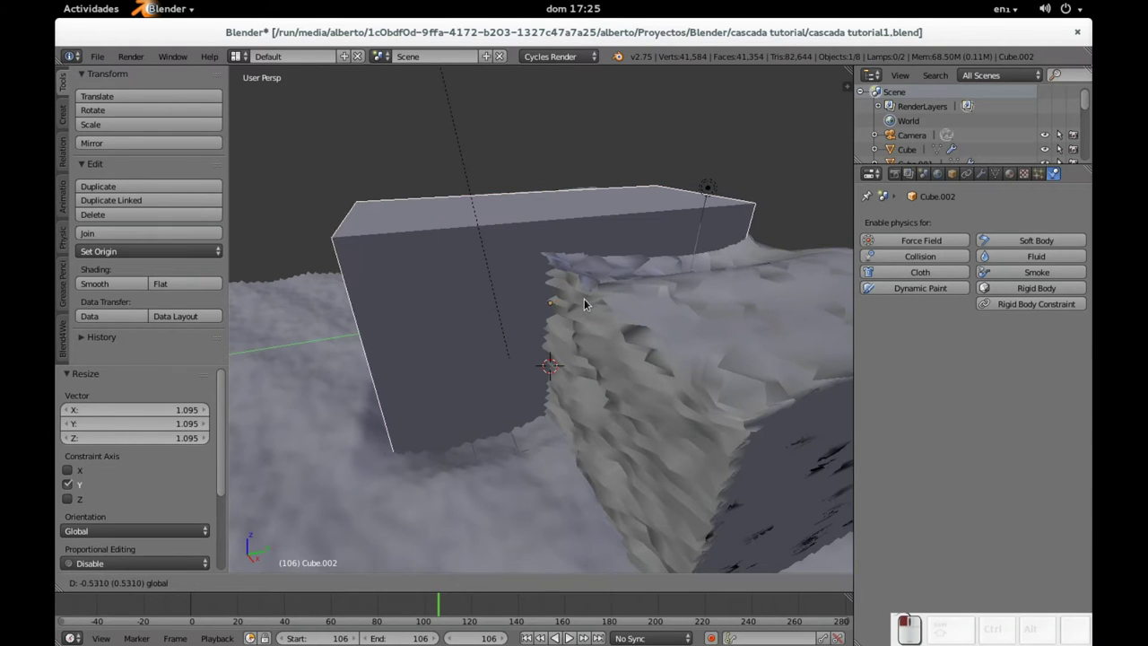
{"action": "left_click", "coordinate": [628, 307]}
{"action": "middle_click_drag", "start_coordinate": [627, 307], "coordinate": [538, 299]}
{"action": "key", "text": "s"}
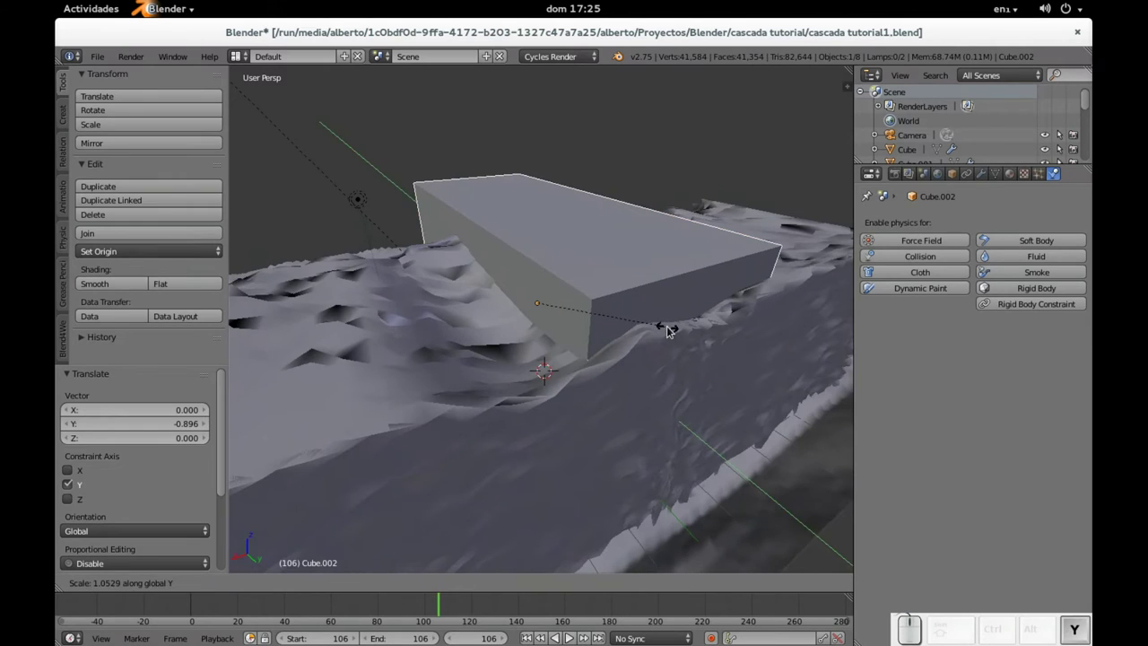
{"action": "left_click", "coordinate": [664, 325]}
{"action": "middle_click_drag", "start_coordinate": [664, 325], "coordinate": [556, 328]}
{"action": "scroll", "coordinate": [558, 364], "scroll_direction": "down", "scroll_amount": 4}
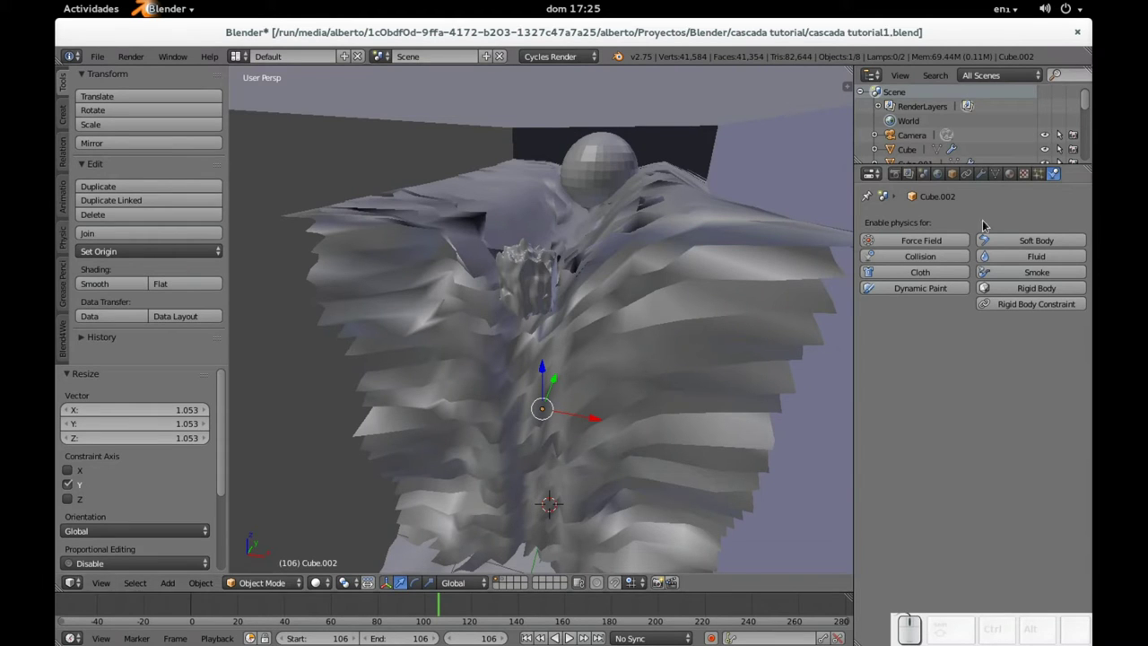
Step: Enable fluid physics on Cube.002 and set its type to Domain
{"action": "left_click", "coordinate": [1033, 259]}
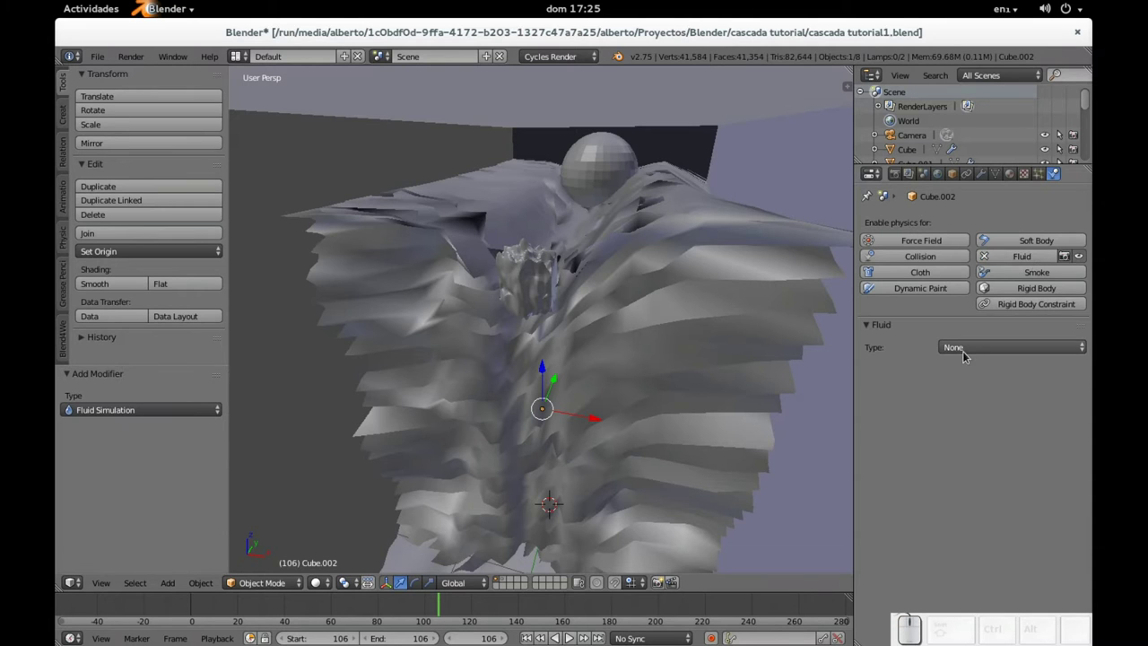
{"action": "left_click", "coordinate": [968, 348]}
{"action": "left_click", "coordinate": [971, 319]}
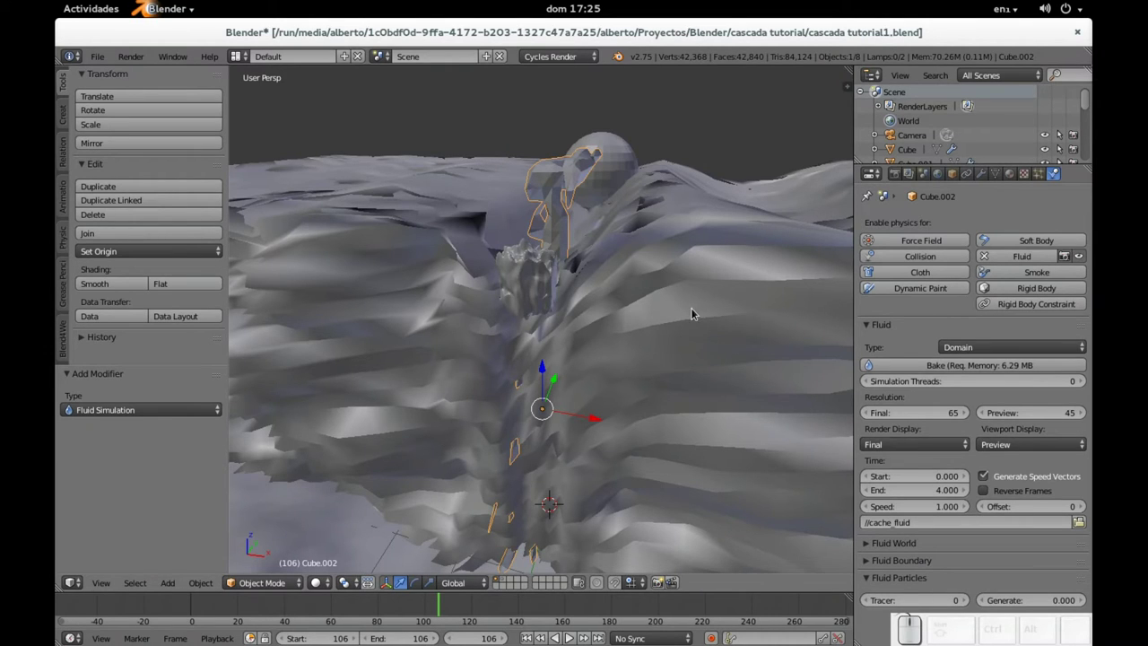
Step: Set the timeline range to frames 1–250 and jump to frame 1
{"action": "left_click", "coordinate": [330, 638]}
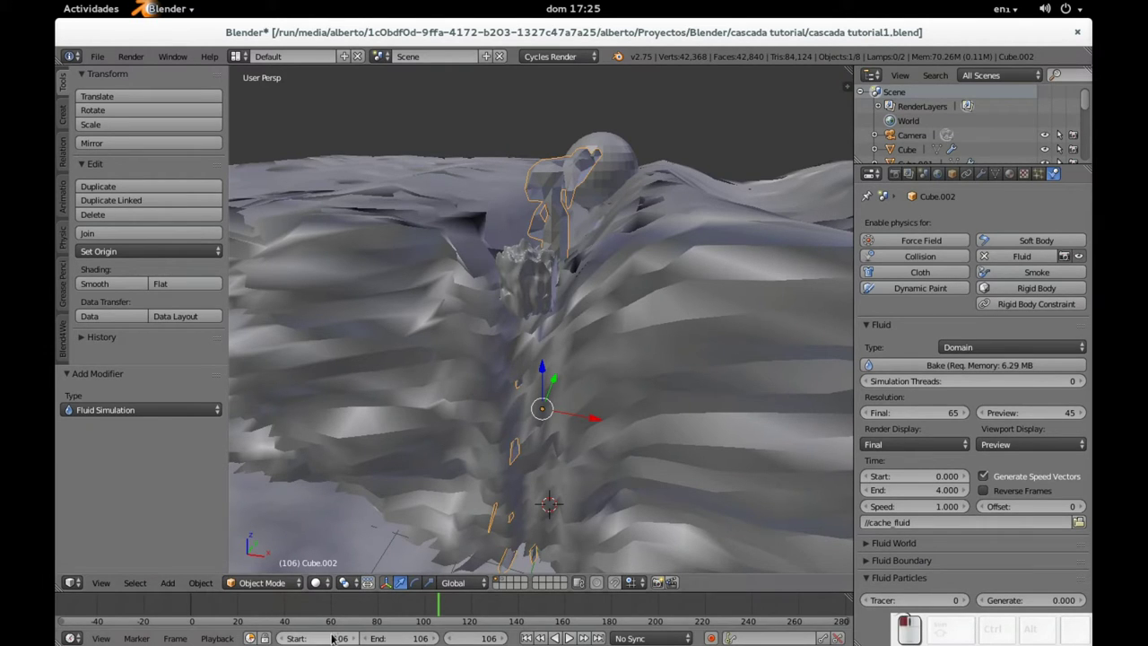
{"action": "type", "text": "1"}
{"action": "key", "text": "Tab"}
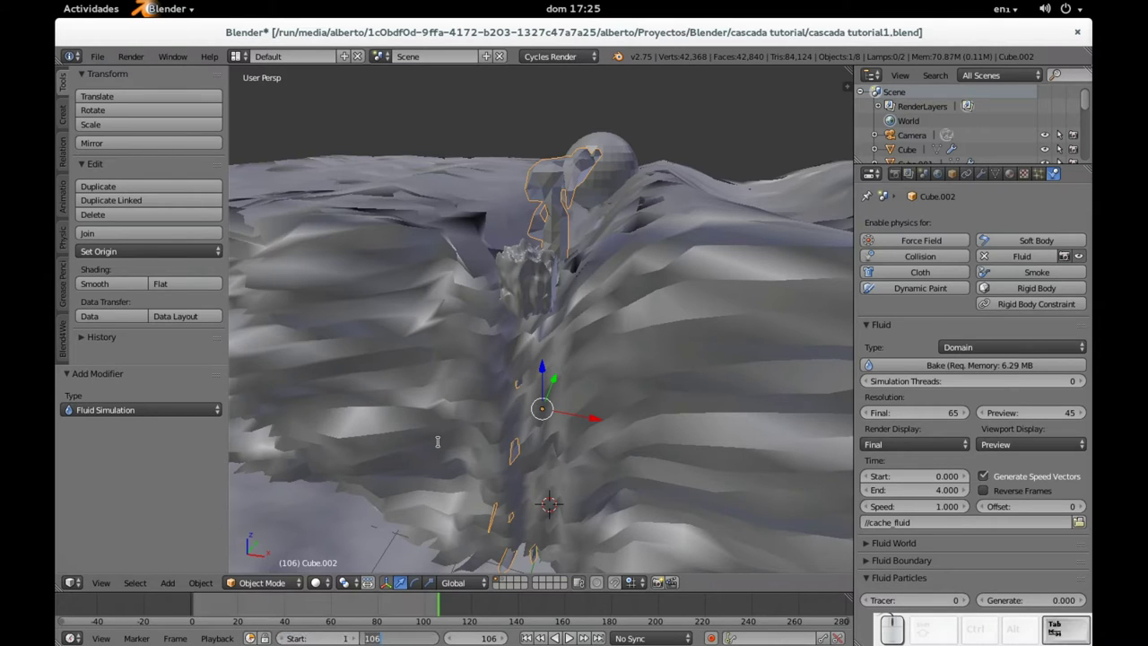
{"action": "type", "text": "250"}
{"action": "key", "text": "Tab"}
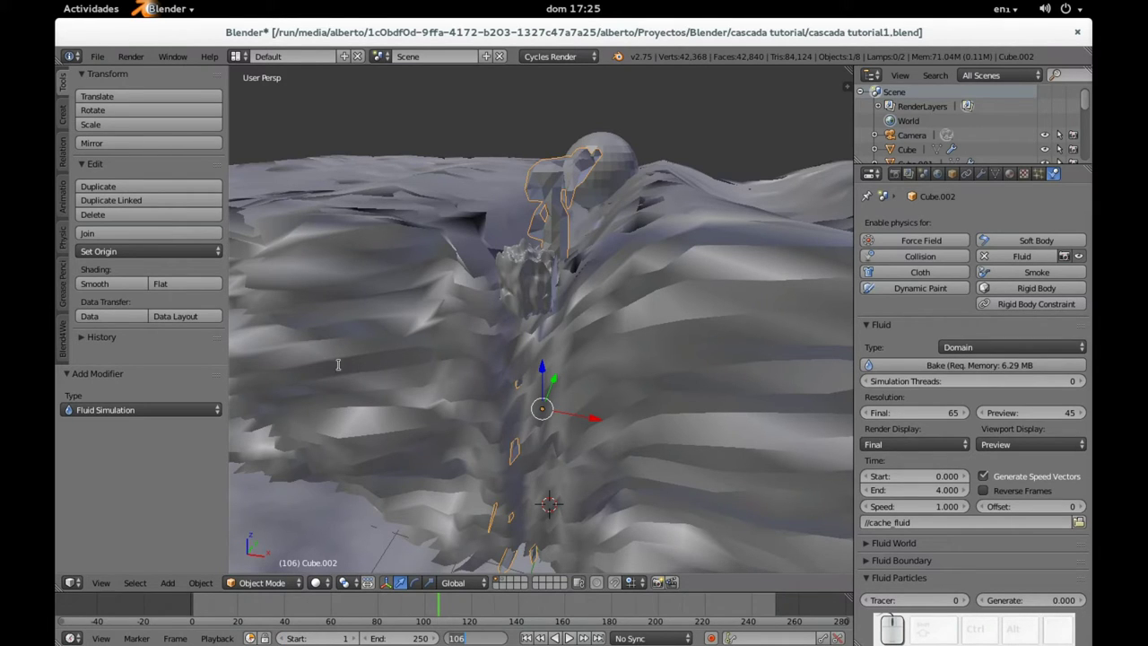
{"action": "type", "text": "1"}
{"action": "key", "text": "Return"}
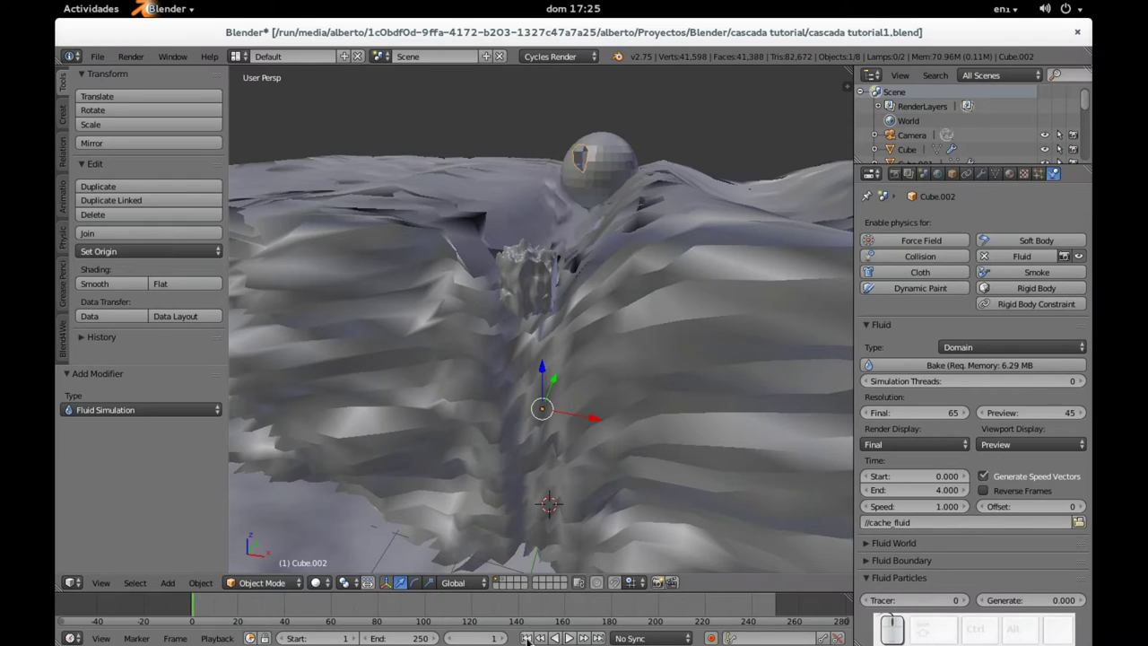
Step: Select the sphere, remove the stray Soft Body, and make it a fluid Inflow
{"action": "right_click", "coordinate": [613, 167]}
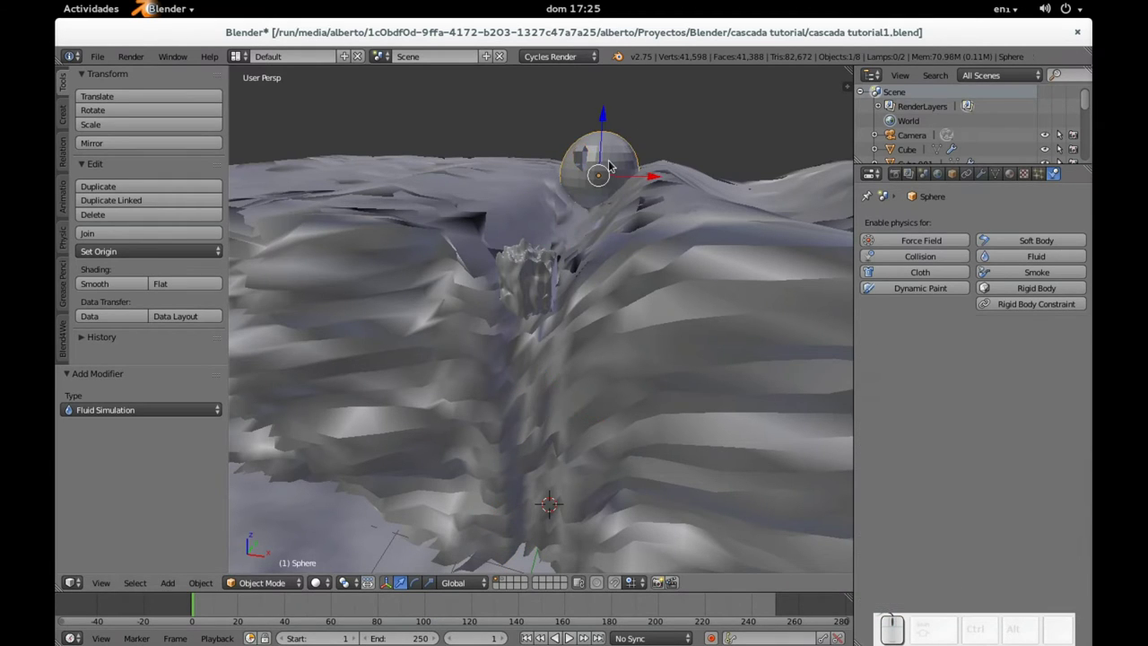
{"action": "left_click", "coordinate": [1031, 240]}
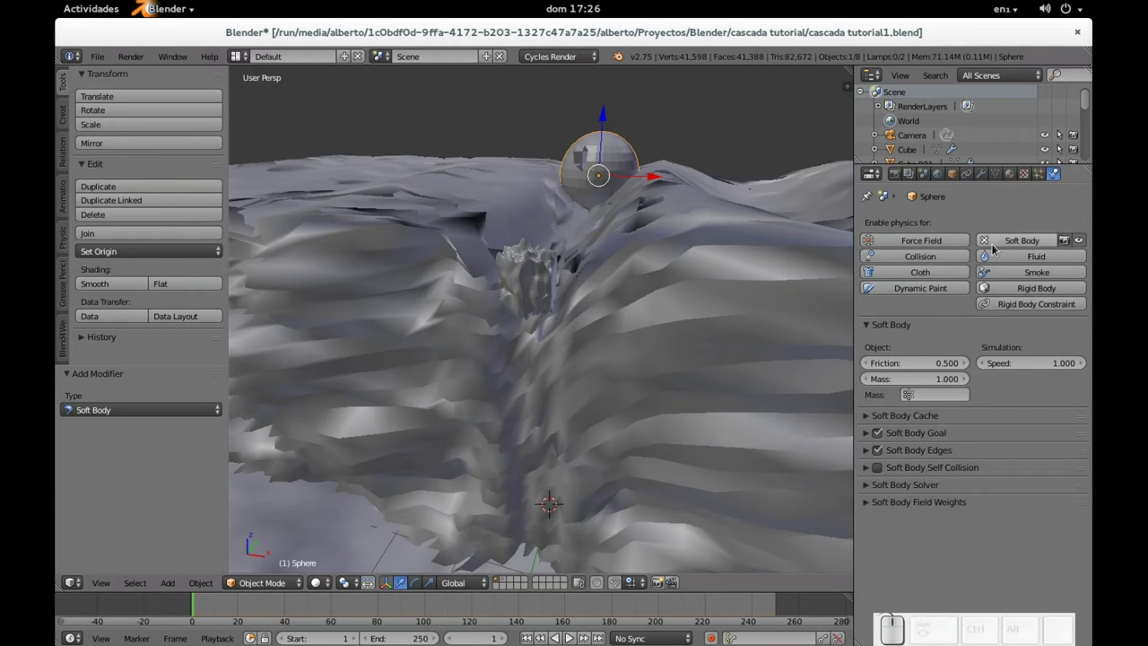
{"action": "left_click", "coordinate": [984, 242]}
{"action": "left_click", "coordinate": [1010, 258]}
{"action": "left_click", "coordinate": [978, 347]}
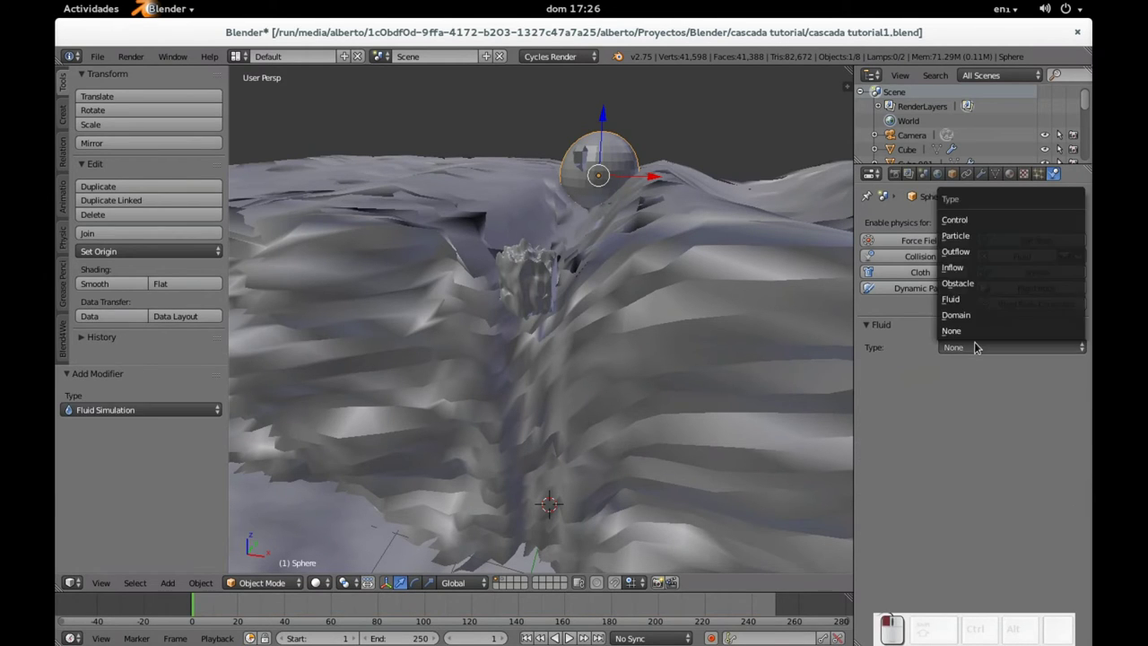
{"action": "left_click", "coordinate": [982, 269]}
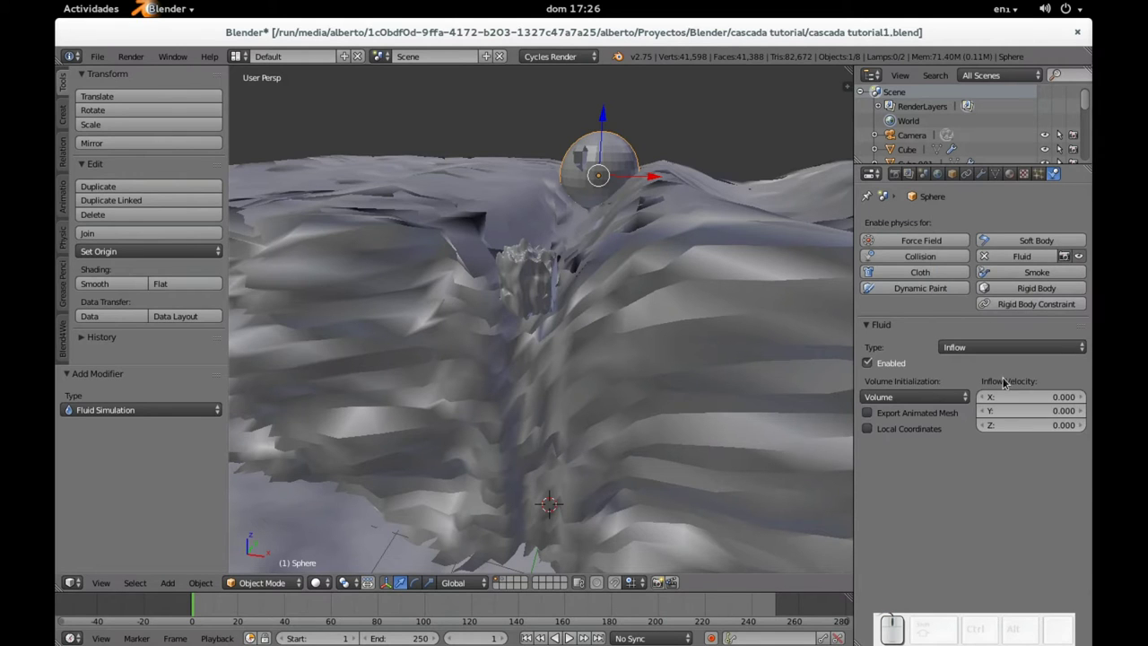
Step: Set the sphere's inflow velocity Y to -1 and orbit to view the terrain from the side
{"action": "left_click", "coordinate": [1009, 411]}
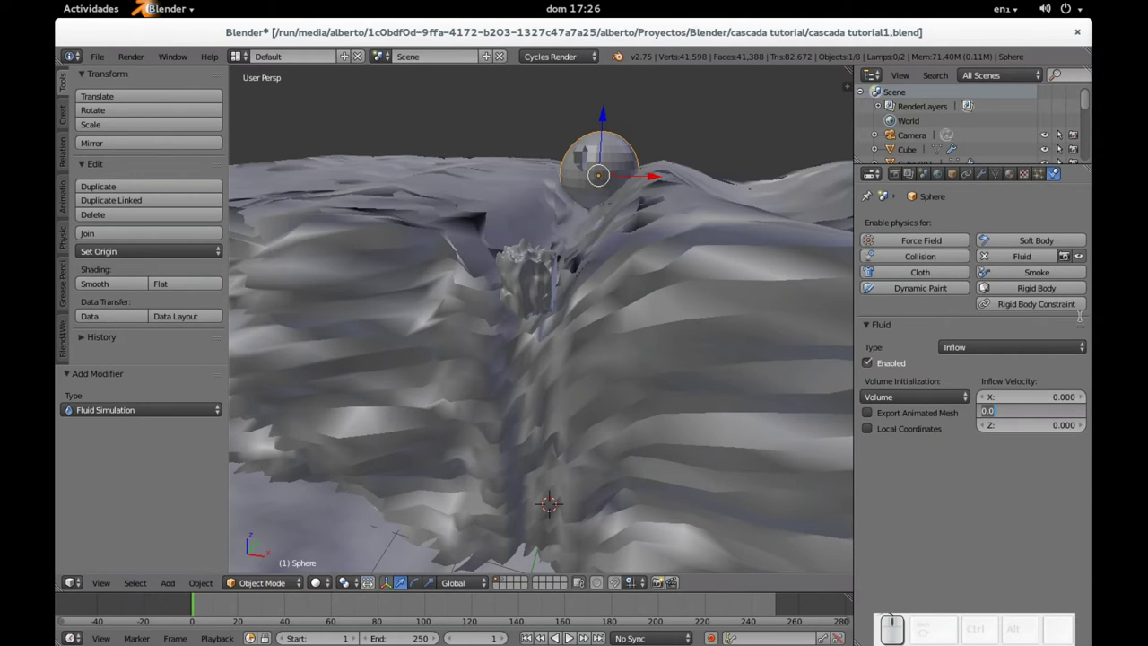
{"action": "type", "text": "-1"}
{"action": "key", "text": "Return"}
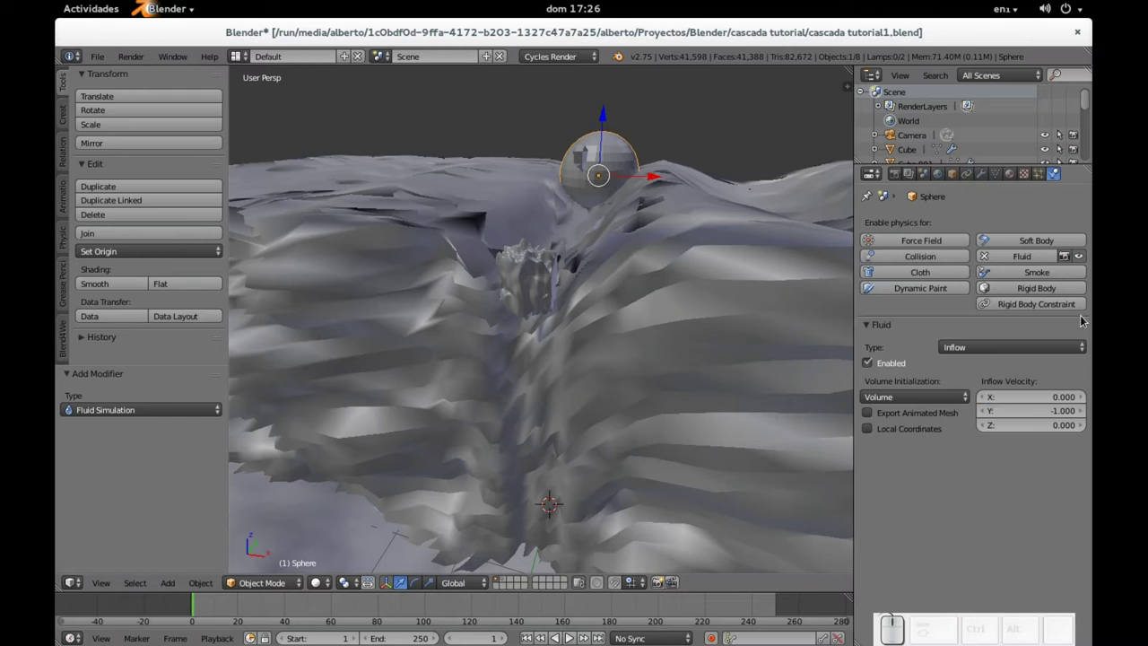
{"action": "middle_click_drag", "start_coordinate": [819, 289], "coordinate": [643, 300]}
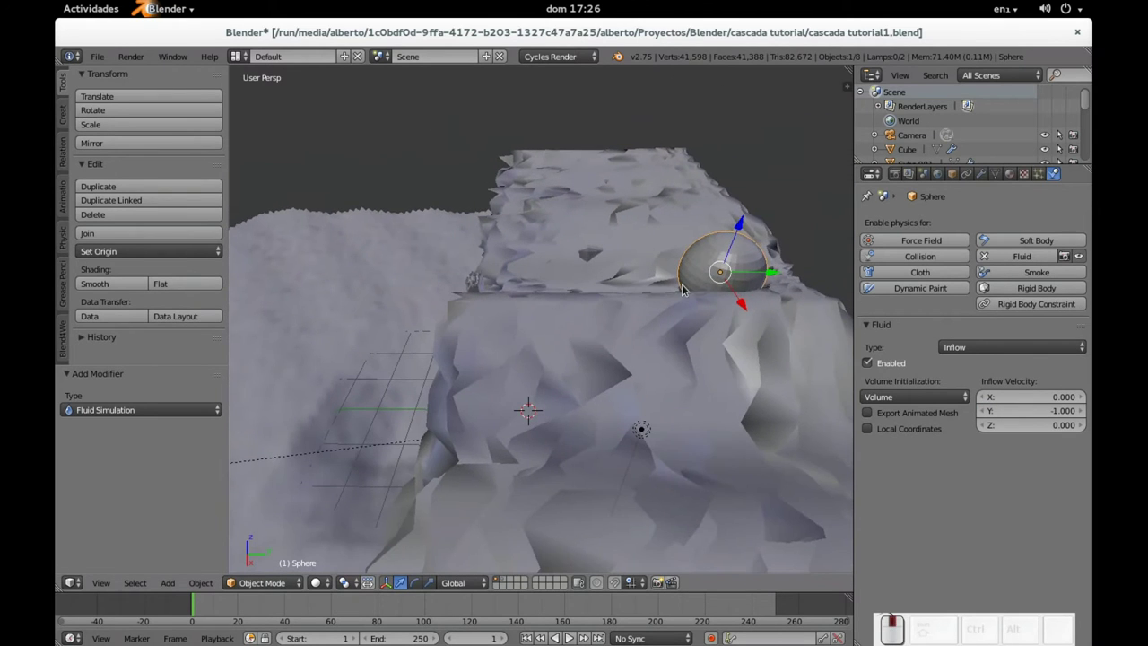
{"action": "middle_click_drag", "start_coordinate": [746, 271], "coordinate": [526, 312]}
{"action": "scroll", "coordinate": [658, 336], "scroll_direction": "up", "scroll_amount": 2}
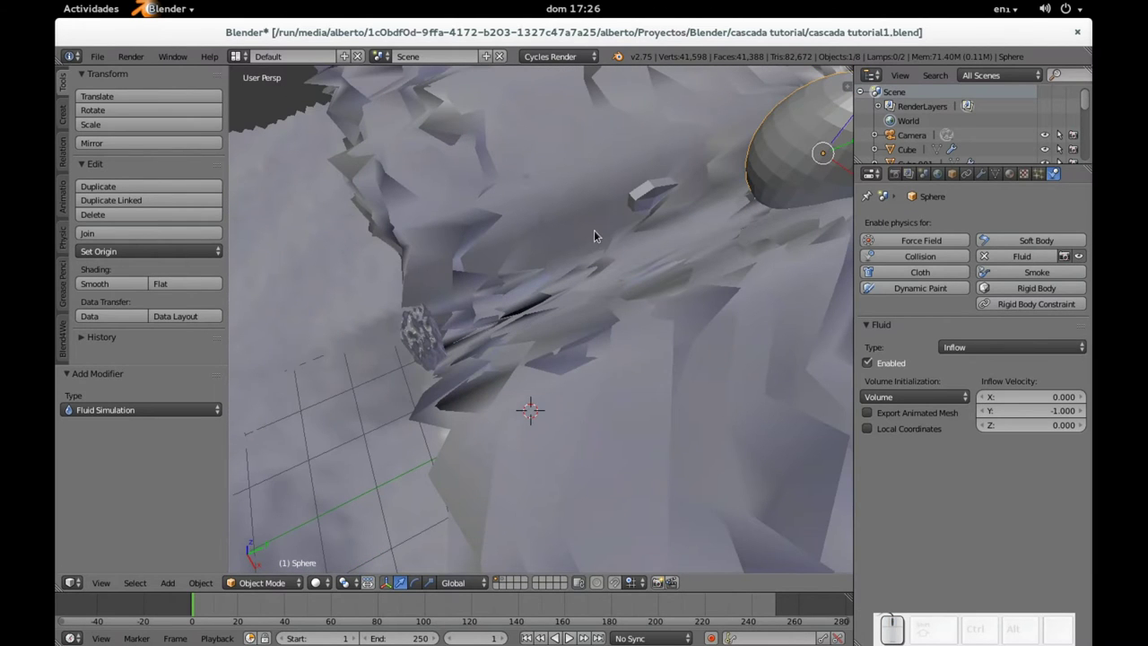
{"action": "middle_click_drag", "start_coordinate": [593, 236], "coordinate": [626, 274]}
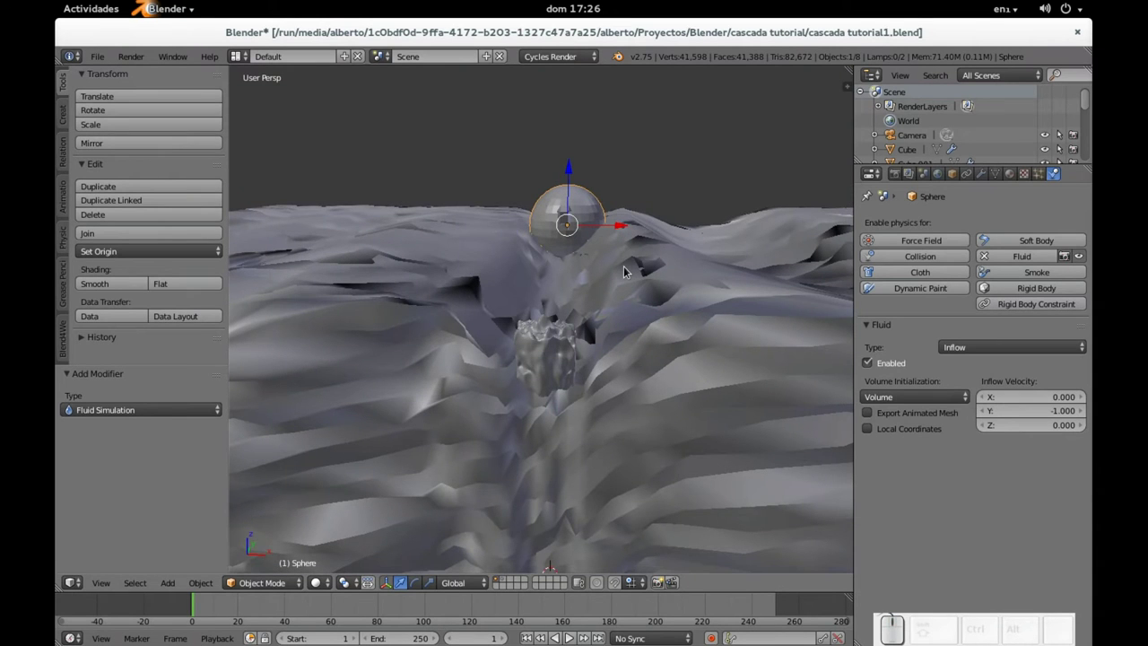
{"action": "mouse_move", "coordinate": [625, 272]}
{"action": "middle_mouse_down"}
{"action": "mouse_move", "coordinate": [587, 310]}
{"action": "mouse_move", "coordinate": [596, 303]}
{"action": "mouse_move", "coordinate": [582, 349]}
{"action": "mouse_move", "coordinate": [625, 282]}
{"action": "middle_mouse_up"}
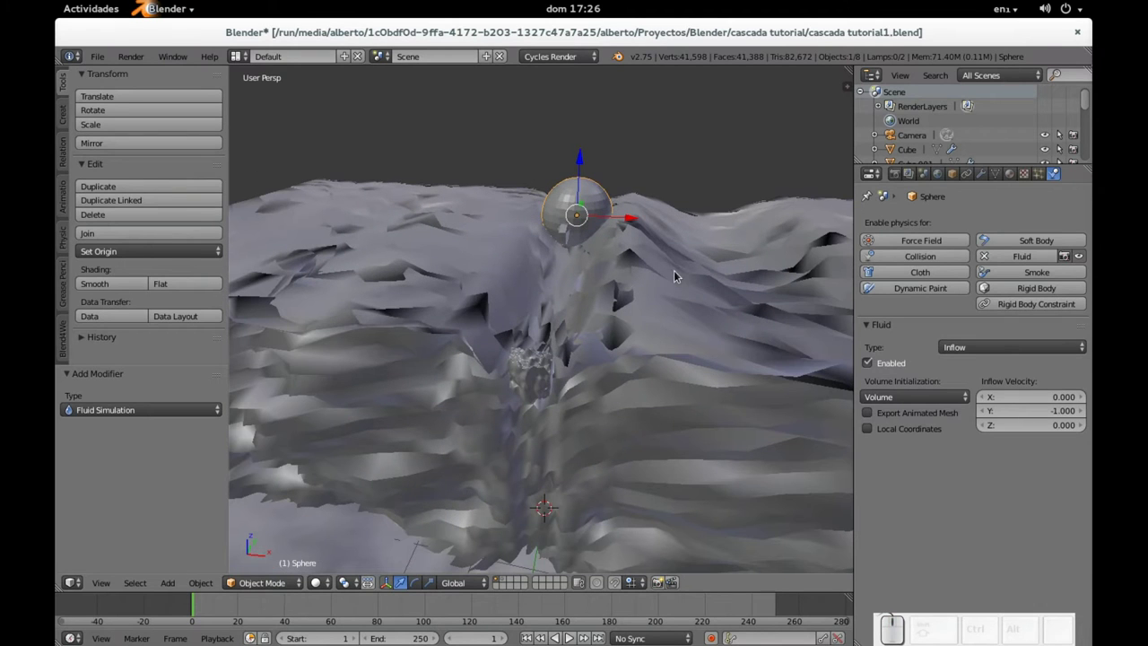
Step: Select Cube.002, set its final resolution to 120, and start the fluid bake
{"action": "right_click", "coordinate": [569, 234]}
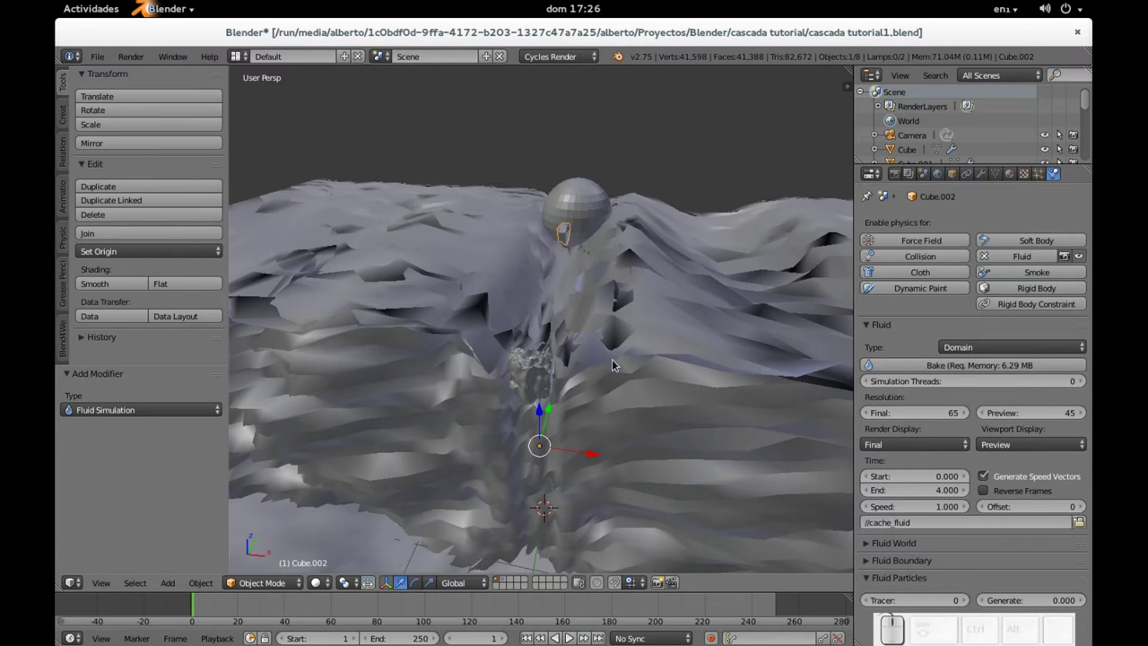
{"action": "middle_click_drag", "start_coordinate": [617, 366], "coordinate": [667, 340]}
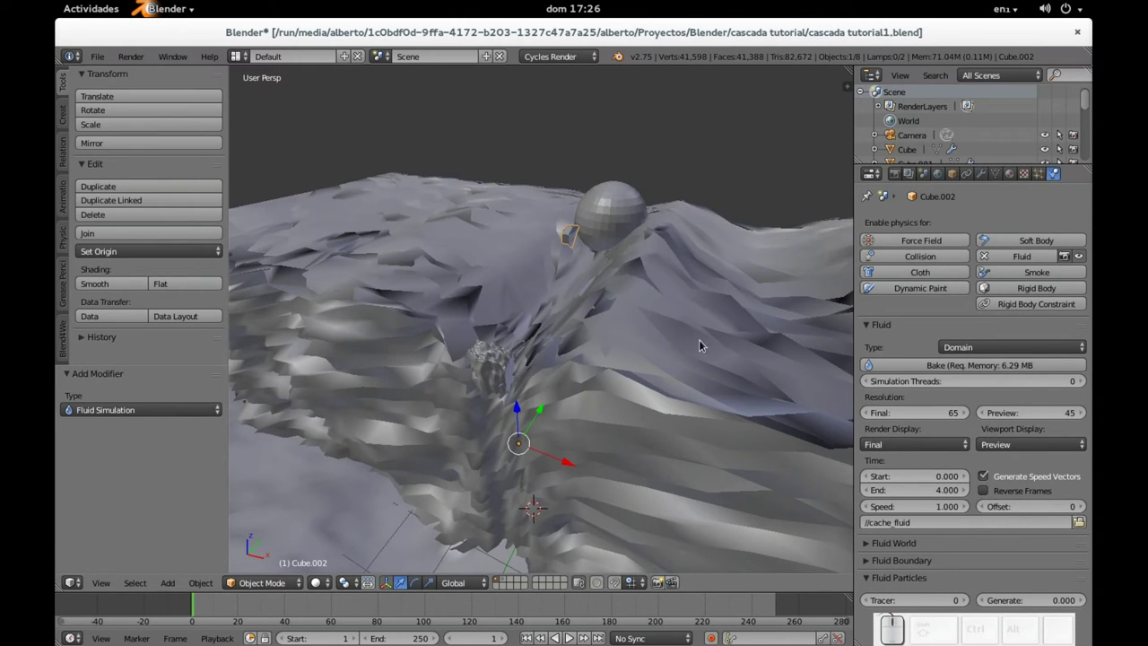
{"action": "left_click", "coordinate": [922, 413]}
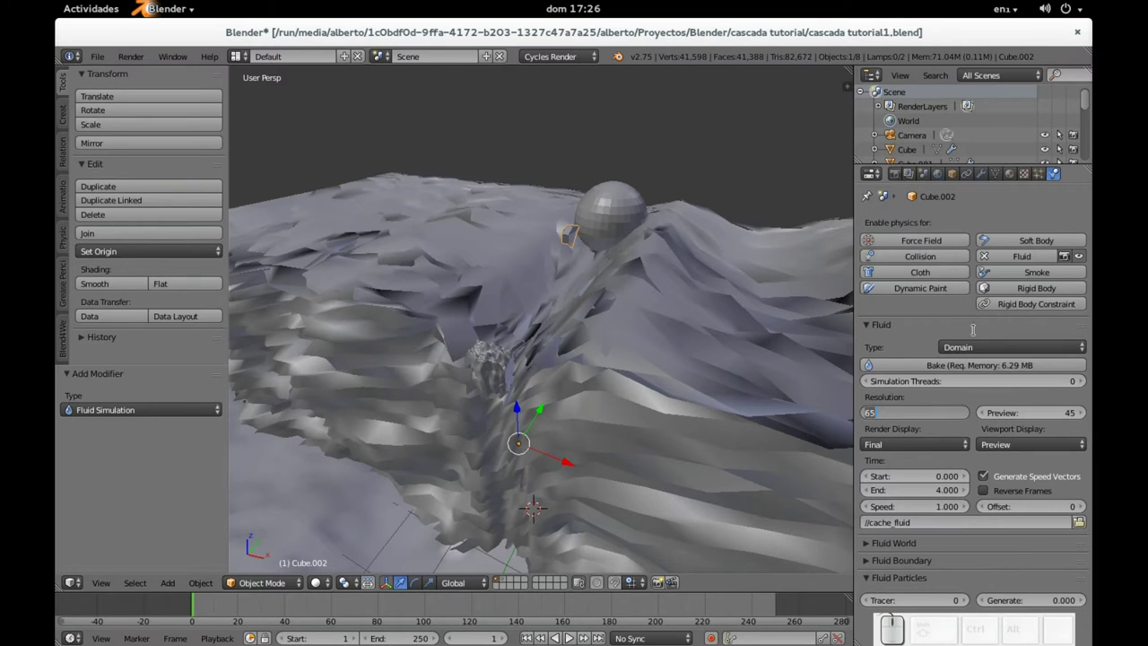
{"action": "type", "text": "120"}
{"action": "key", "text": "Return"}
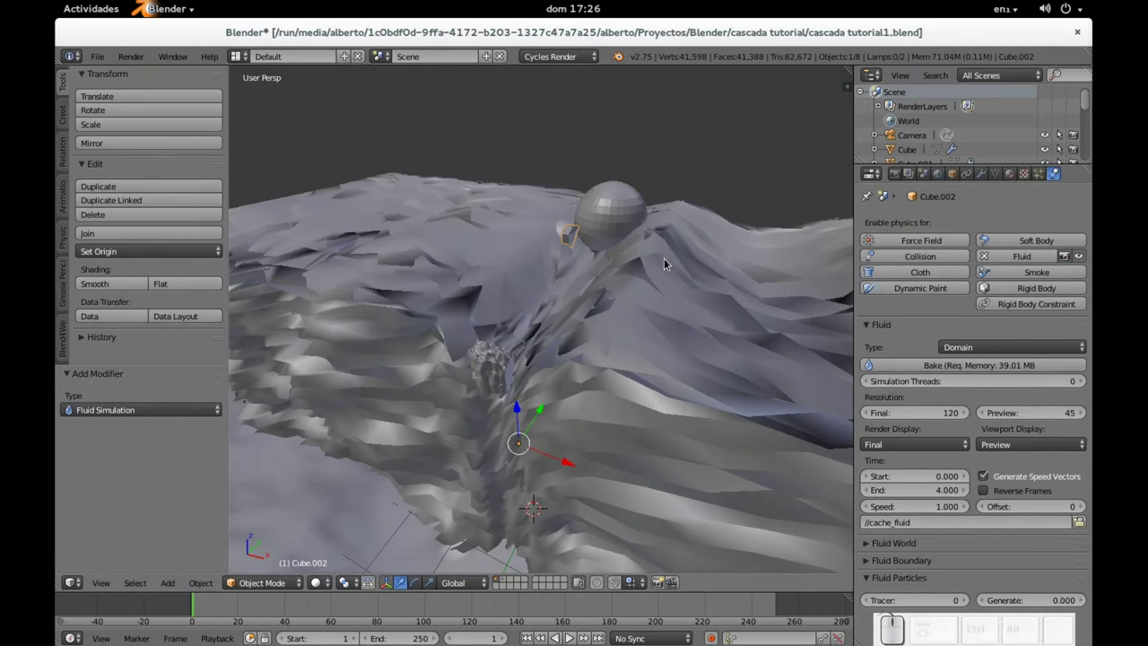
{"action": "middle_click_drag", "start_coordinate": [662, 259], "coordinate": [630, 258]}
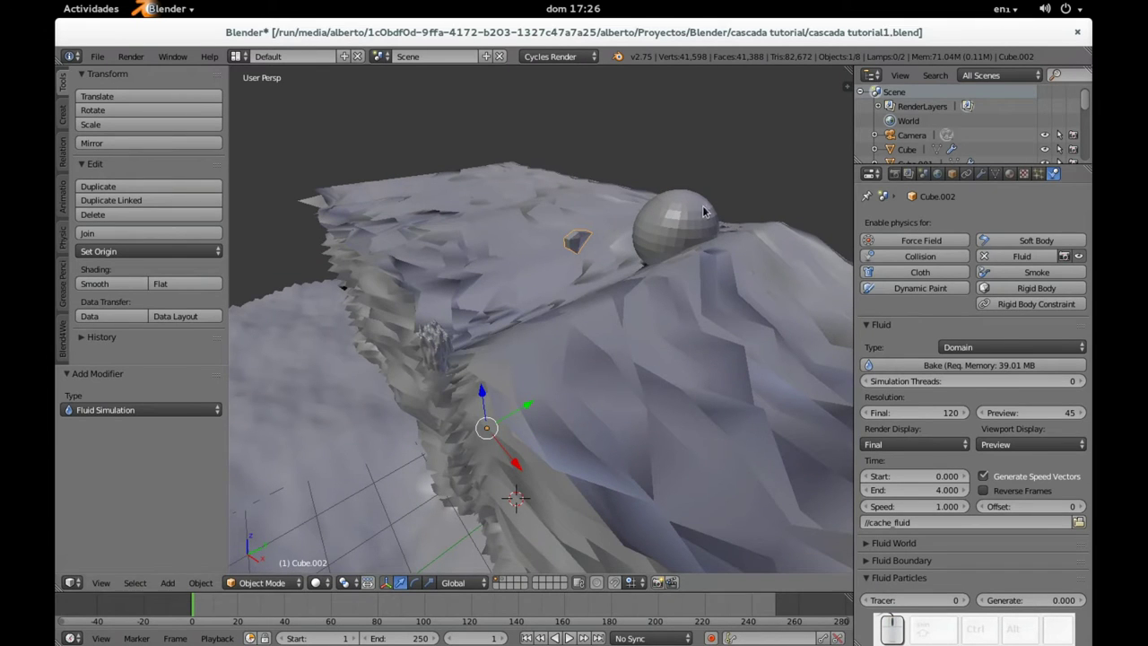
{"action": "left_click", "coordinate": [906, 366]}
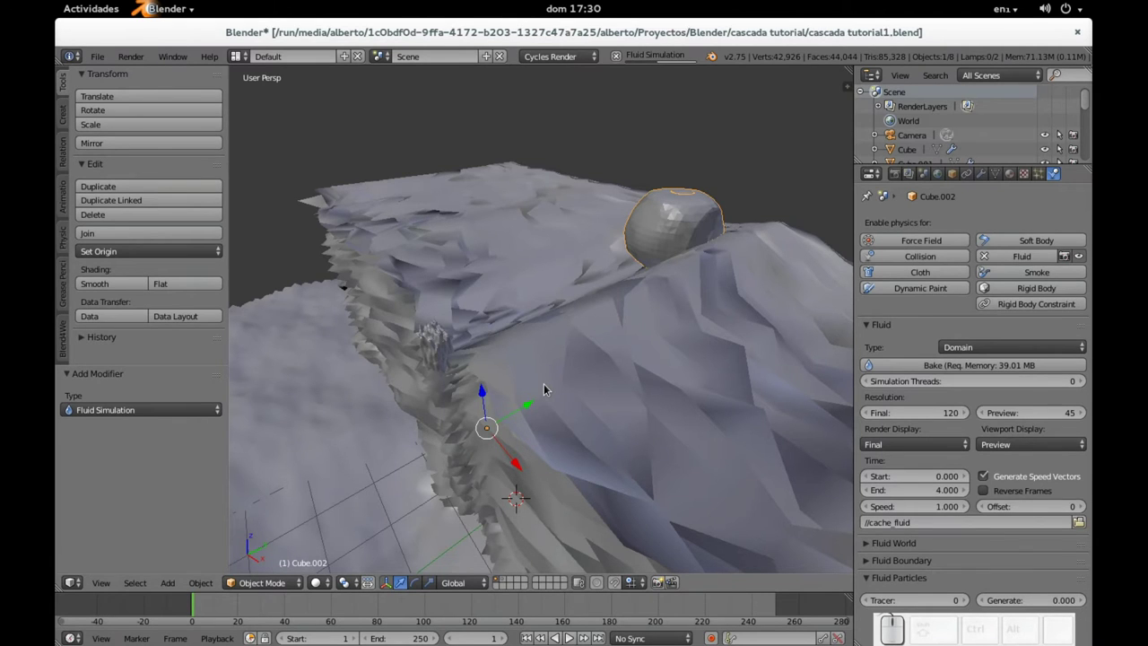
{"action": "middle_click_drag", "start_coordinate": [523, 393], "coordinate": [501, 403]}
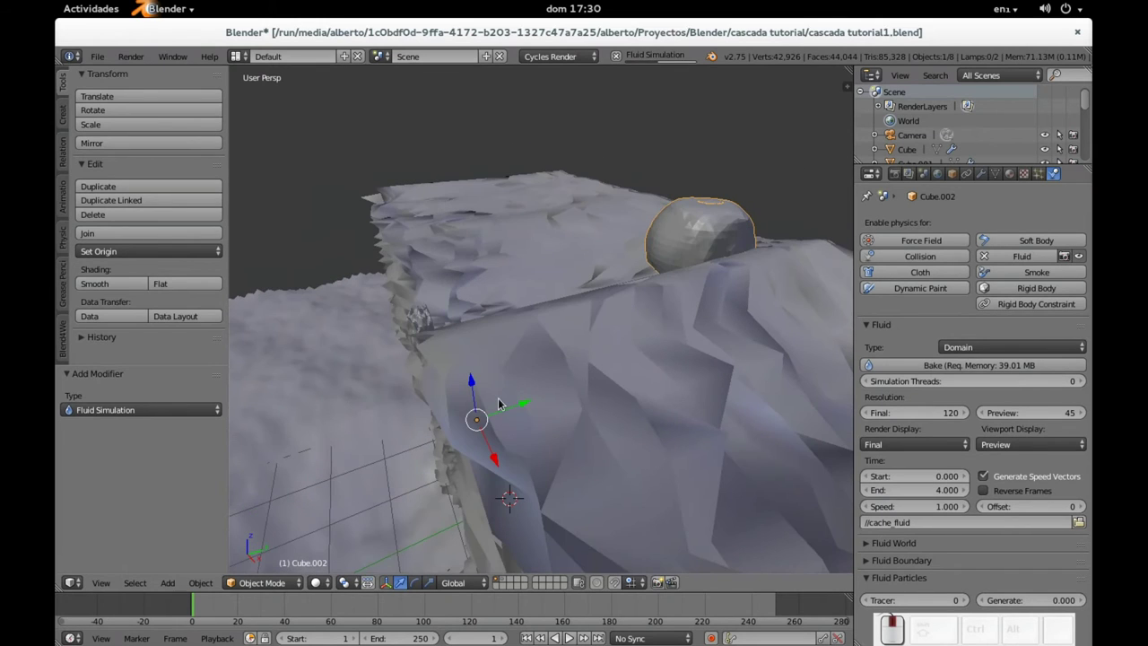
Step: Play the baked water flow, stop it at frame 1, and select the terrain Cube
{"action": "key", "text": "alt+a"}
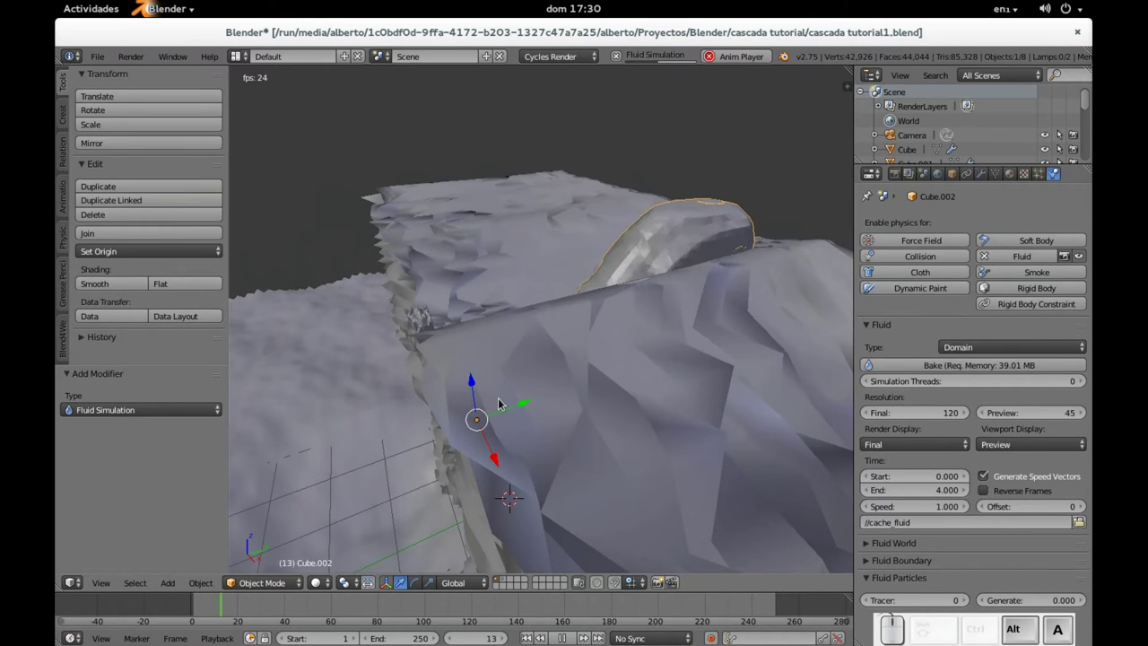
{"action": "middle_click_drag", "start_coordinate": [475, 475], "coordinate": [583, 416]}
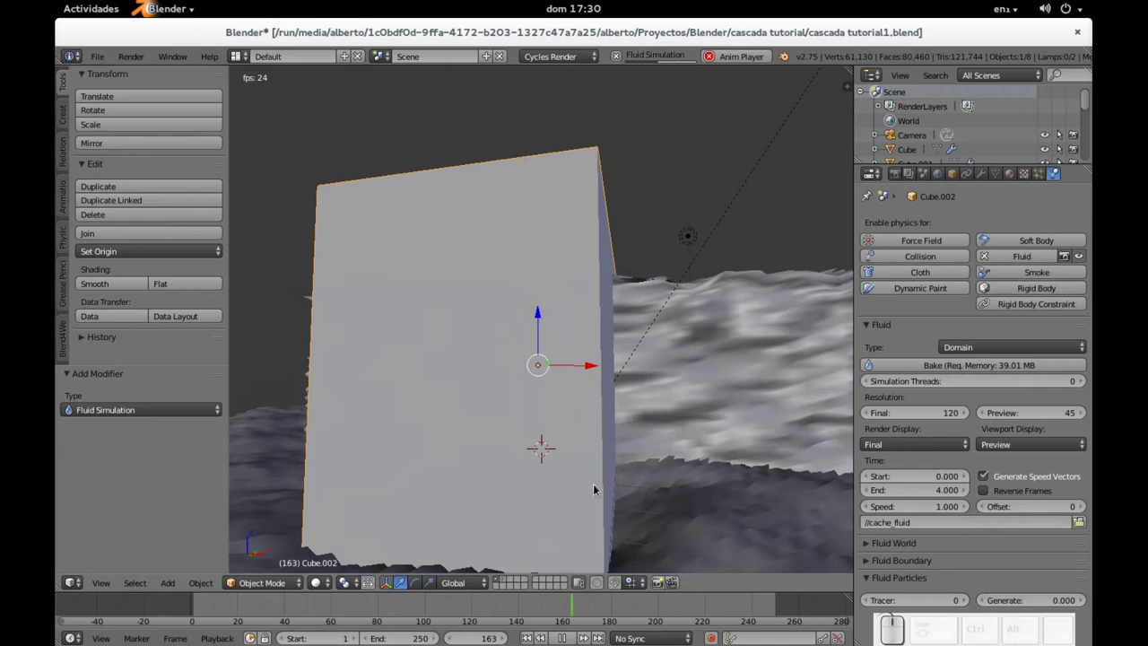
{"action": "left_click", "coordinate": [562, 637]}
{"action": "left_click", "coordinate": [527, 638]}
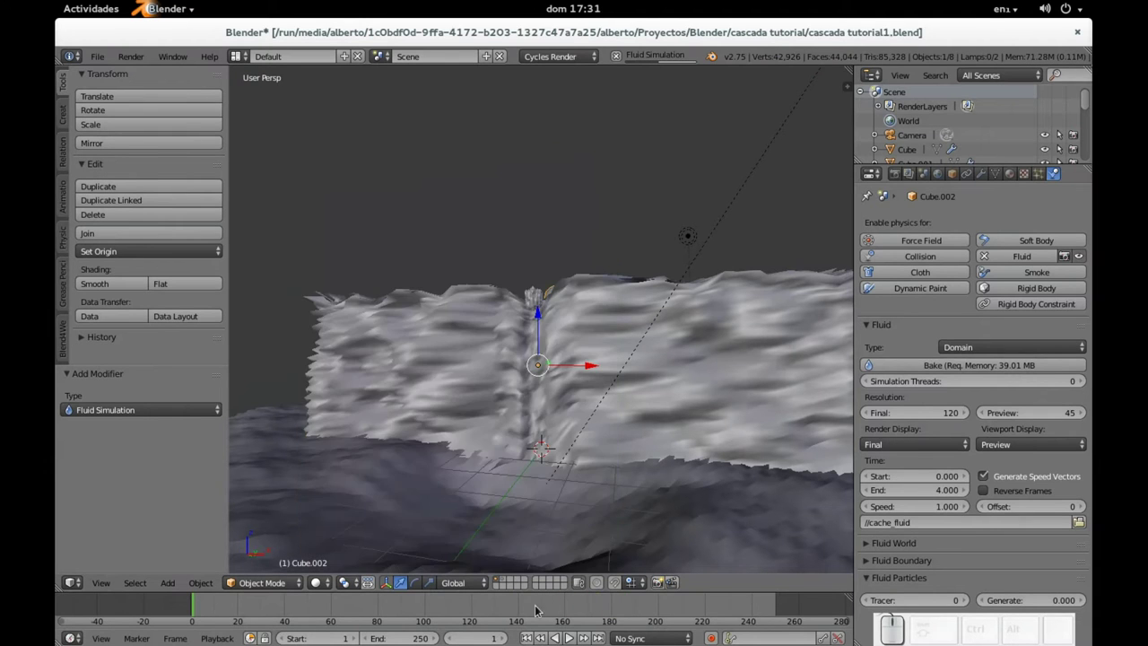
{"action": "middle_click_drag", "start_coordinate": [560, 472], "coordinate": [631, 354]}
{"action": "right_click", "coordinate": [631, 356]}
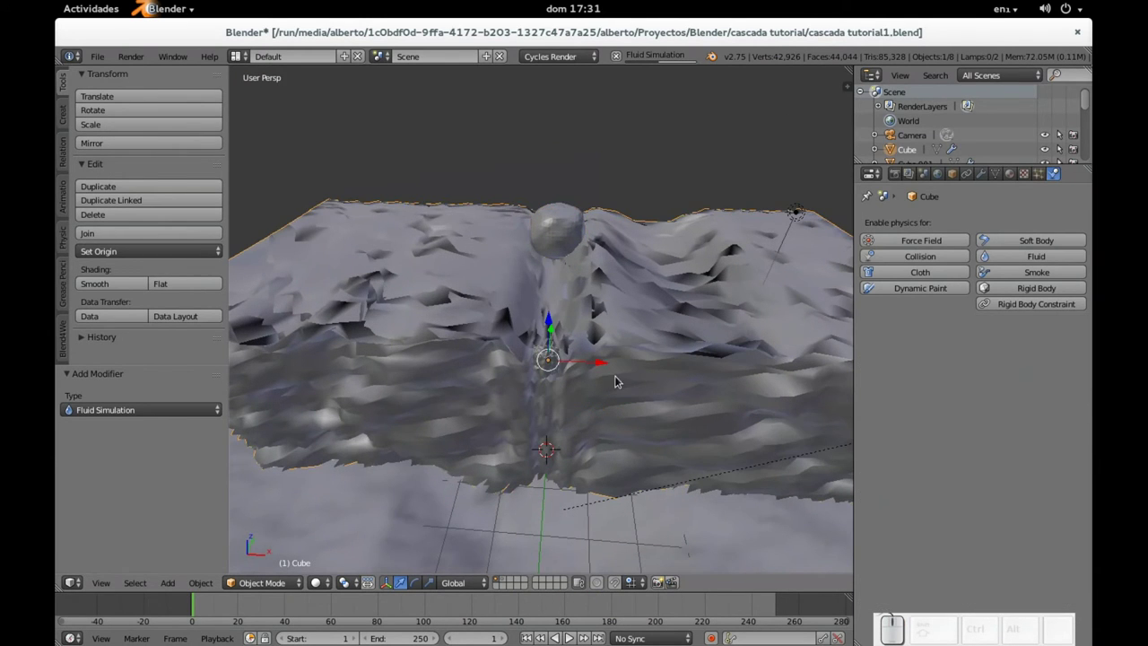
Step: Give the terrain Cube fluid physics of type Obstacle
{"action": "left_click", "coordinate": [1032, 257]}
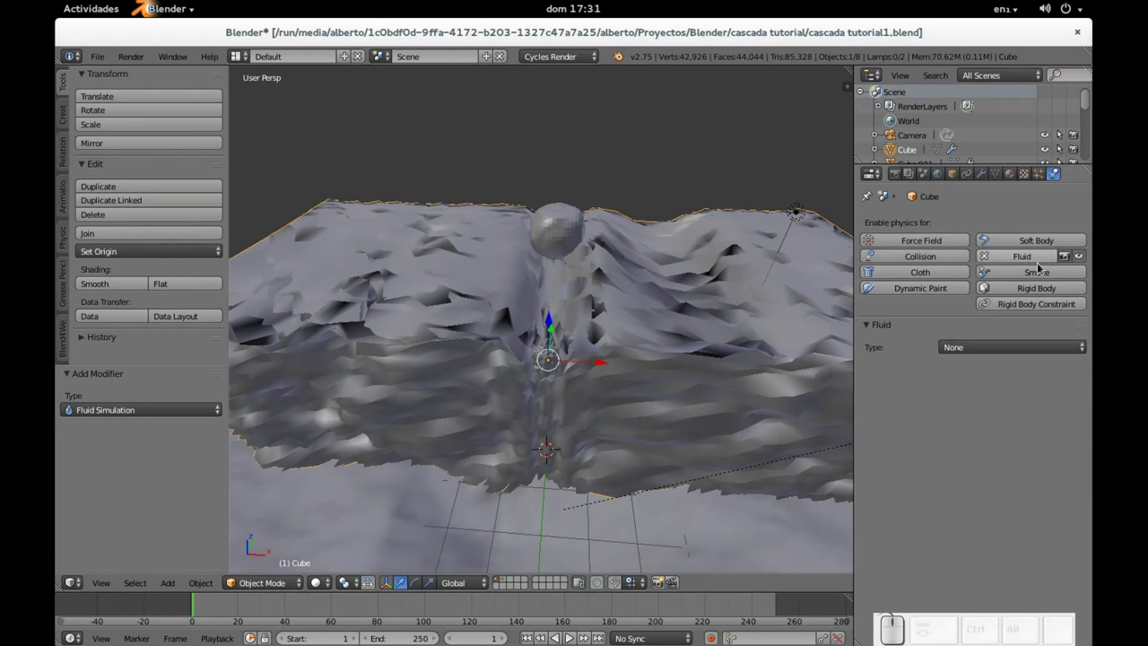
{"action": "left_click", "coordinate": [989, 349]}
{"action": "left_click", "coordinate": [990, 287]}
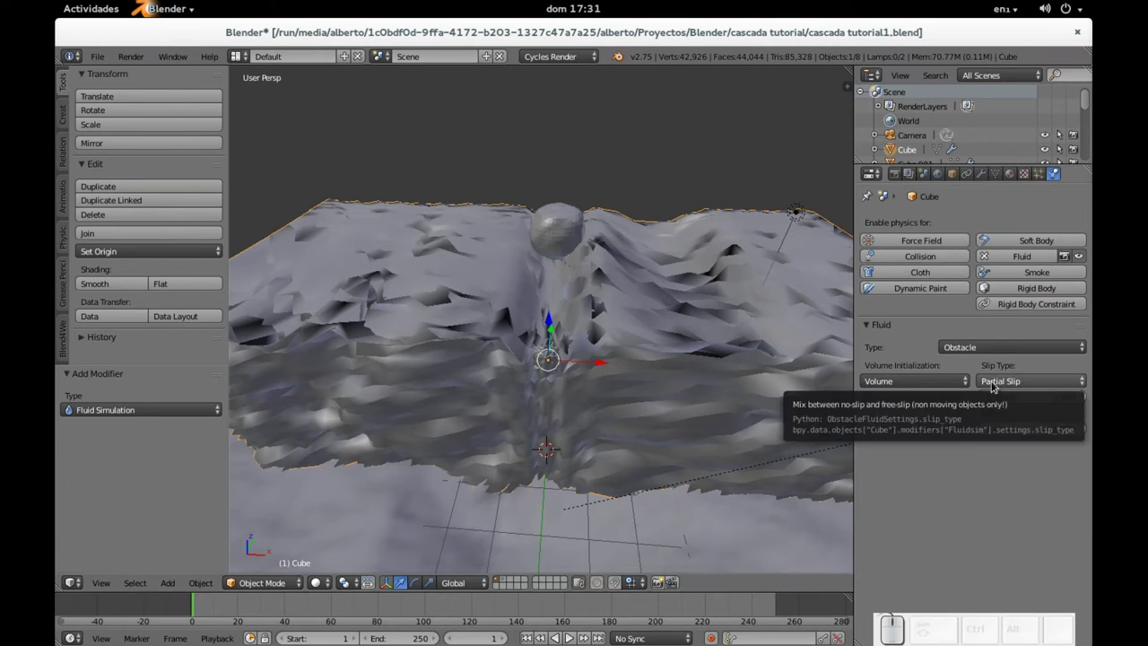
Step: Make the ground Plane a fluid Obstacle as well
{"action": "right_click", "coordinate": [709, 531]}
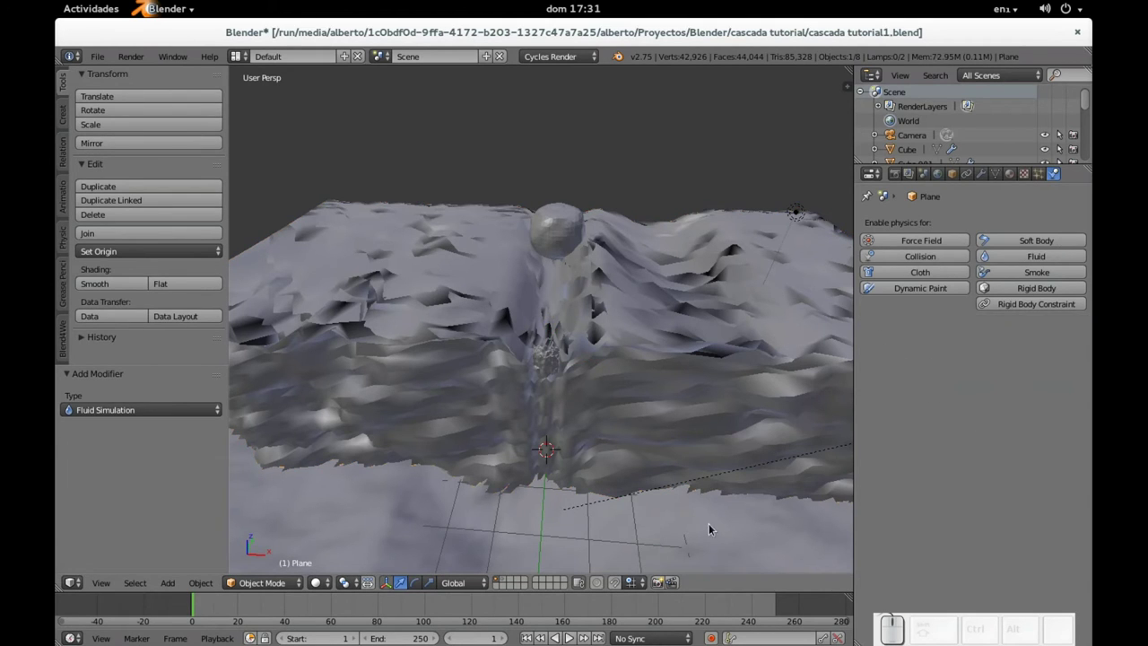
{"action": "left_click", "coordinate": [1037, 256]}
{"action": "left_click", "coordinate": [982, 348]}
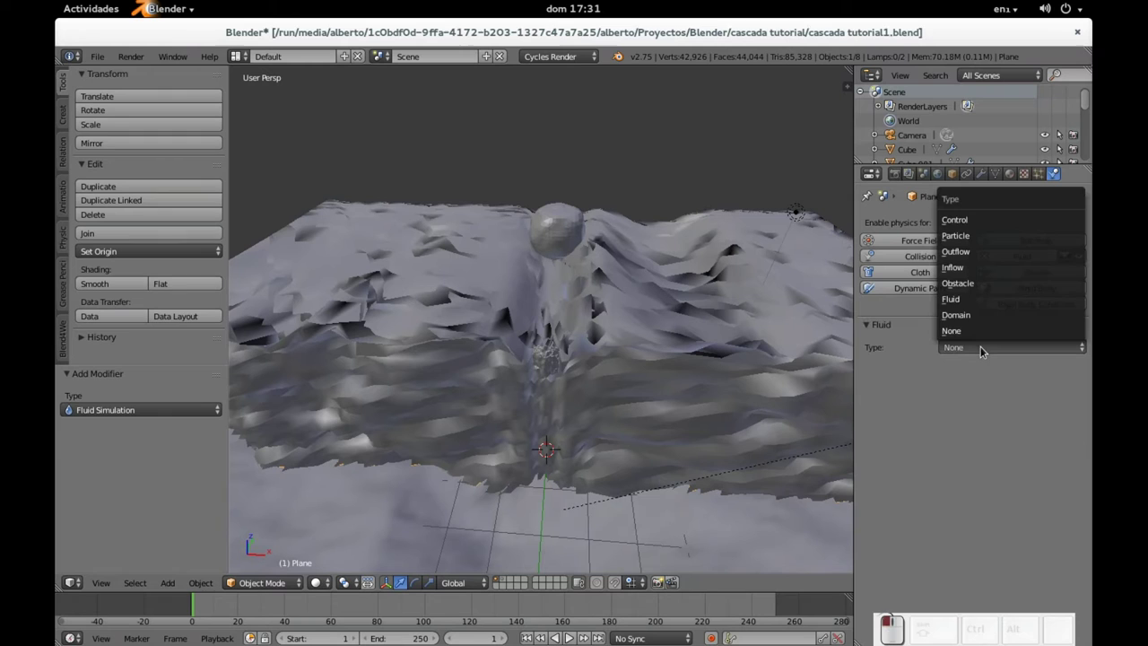
{"action": "left_click", "coordinate": [998, 283]}
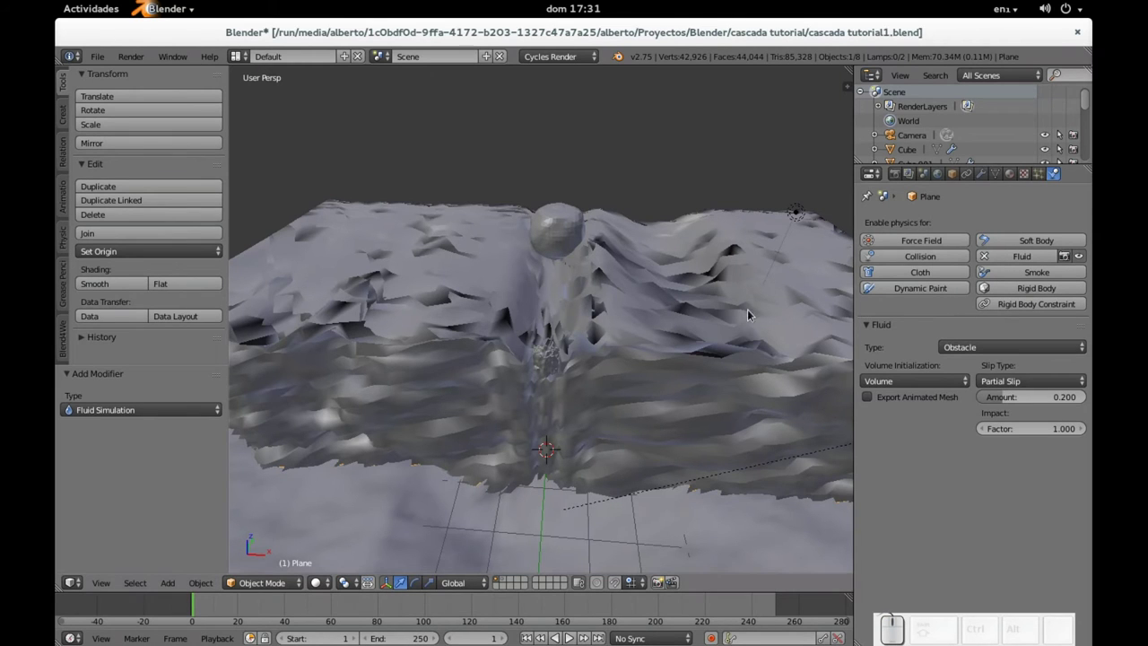
{"action": "middle_click_drag", "start_coordinate": [751, 318], "coordinate": [709, 359]}
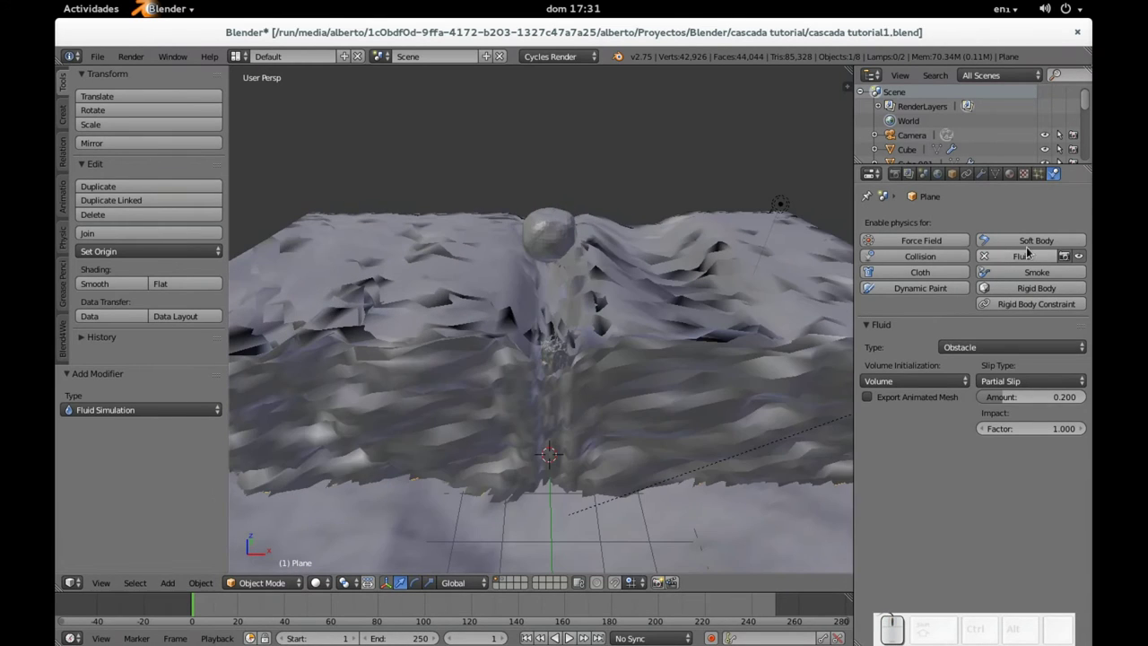
Step: Bake the fluid on domain Cube.002 and inspect the water from the front
{"action": "right_click", "coordinate": [557, 242]}
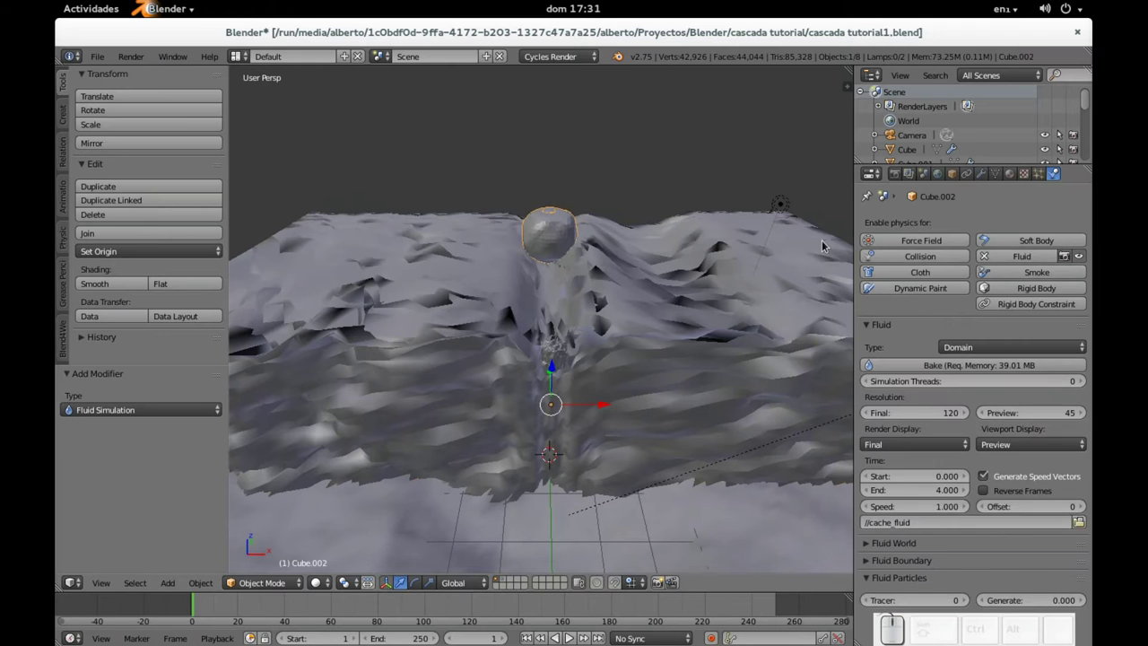
{"action": "left_click", "coordinate": [993, 368]}
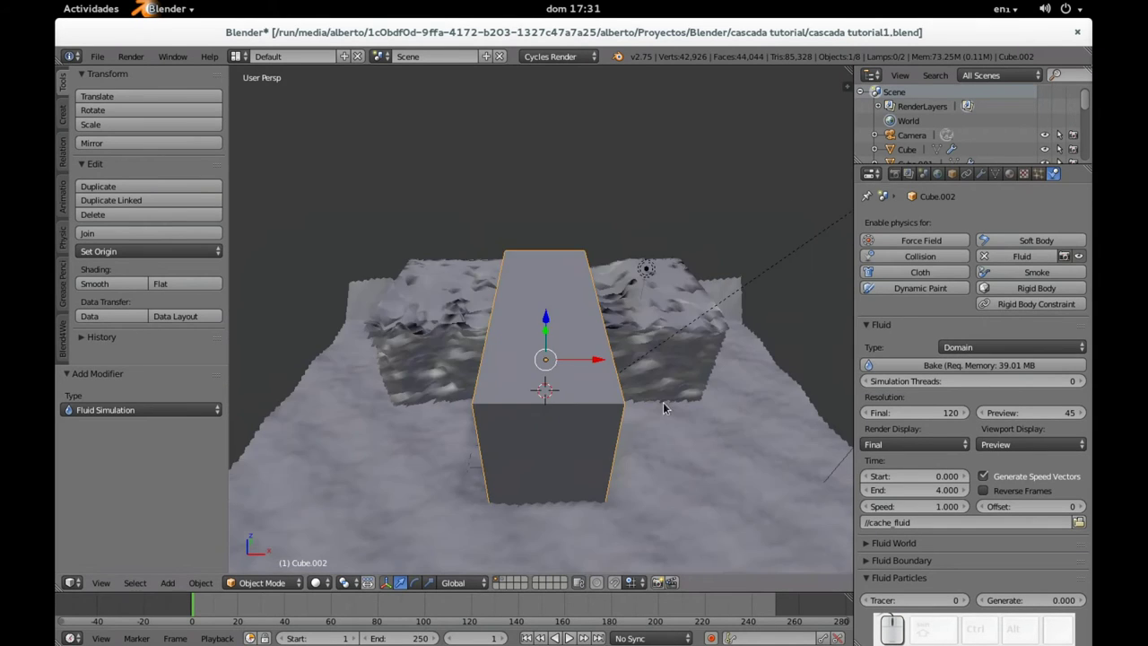
{"action": "mouse_move", "coordinate": [538, 386]}
{"action": "middle_mouse_down"}
{"action": "mouse_move", "coordinate": [565, 398]}
{"action": "mouse_move", "coordinate": [529, 383]}
{"action": "middle_mouse_up"}
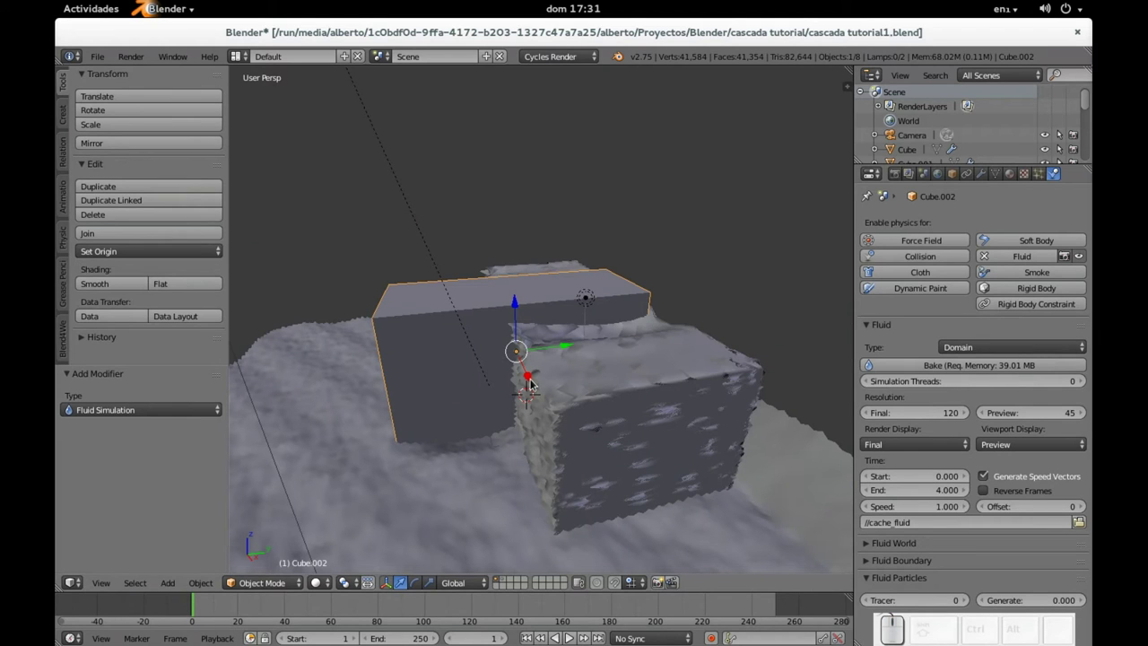
{"action": "left_click", "coordinate": [882, 368]}
{"action": "scroll", "coordinate": [579, 380], "scroll_direction": "up", "scroll_amount": 3}
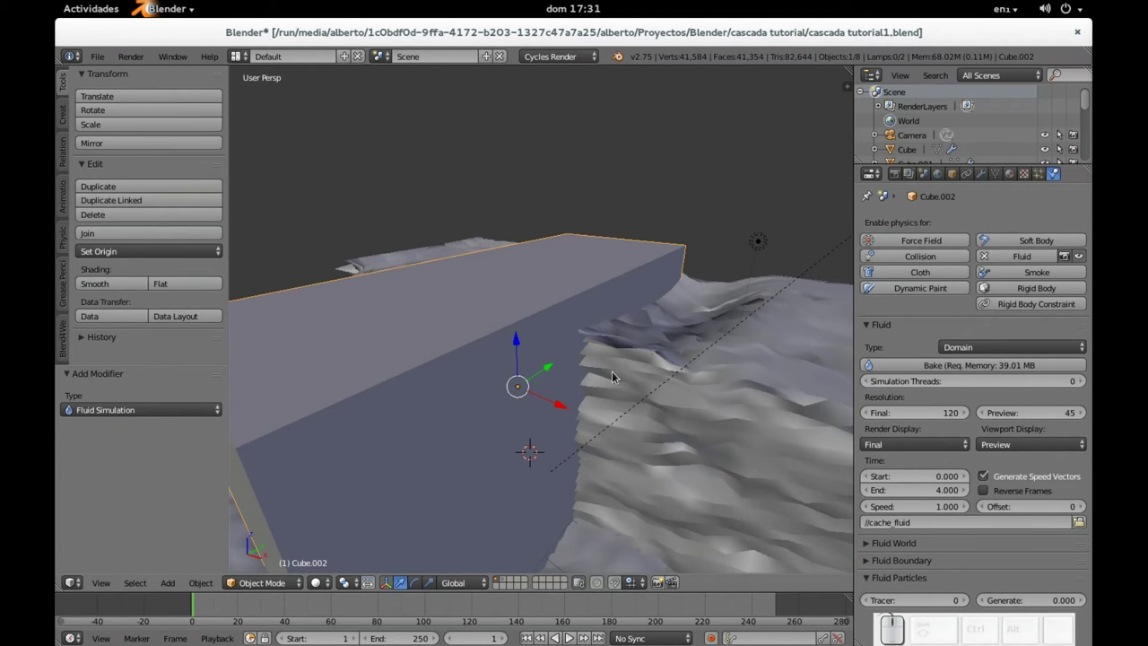
{"action": "middle_click_drag", "start_coordinate": [612, 373], "coordinate": [652, 397]}
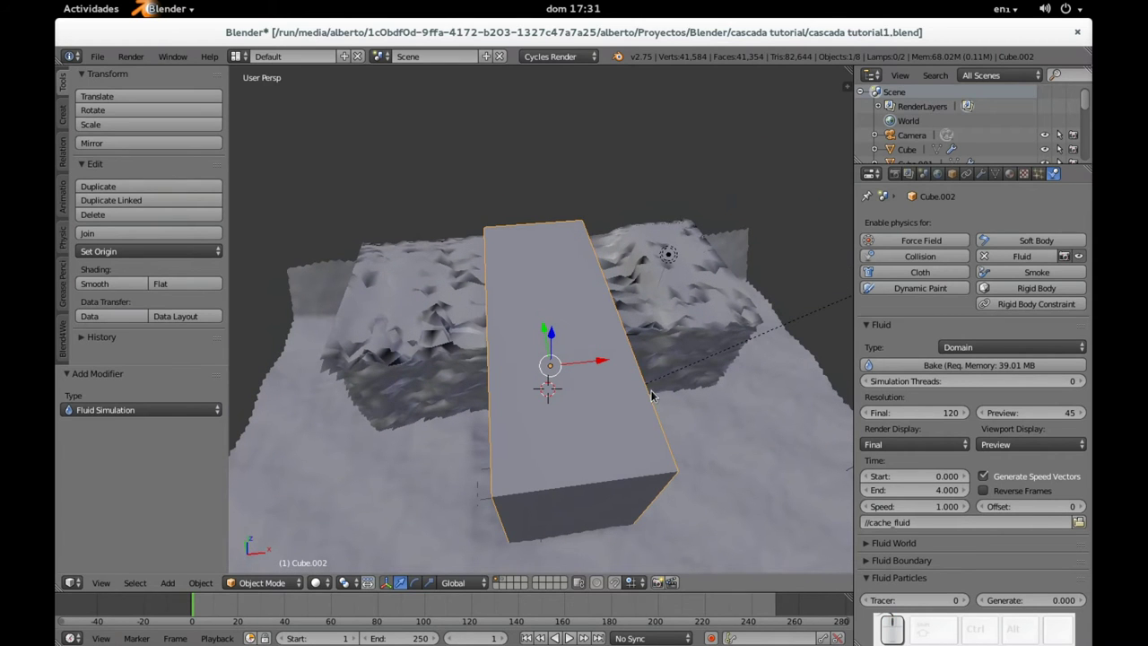
Step: Scale the domain box Cube.002 to 1.341 along X
{"action": "key", "text": "s"}
{"action": "key", "text": "x"}
{"action": "left_click", "coordinate": [684, 411]}
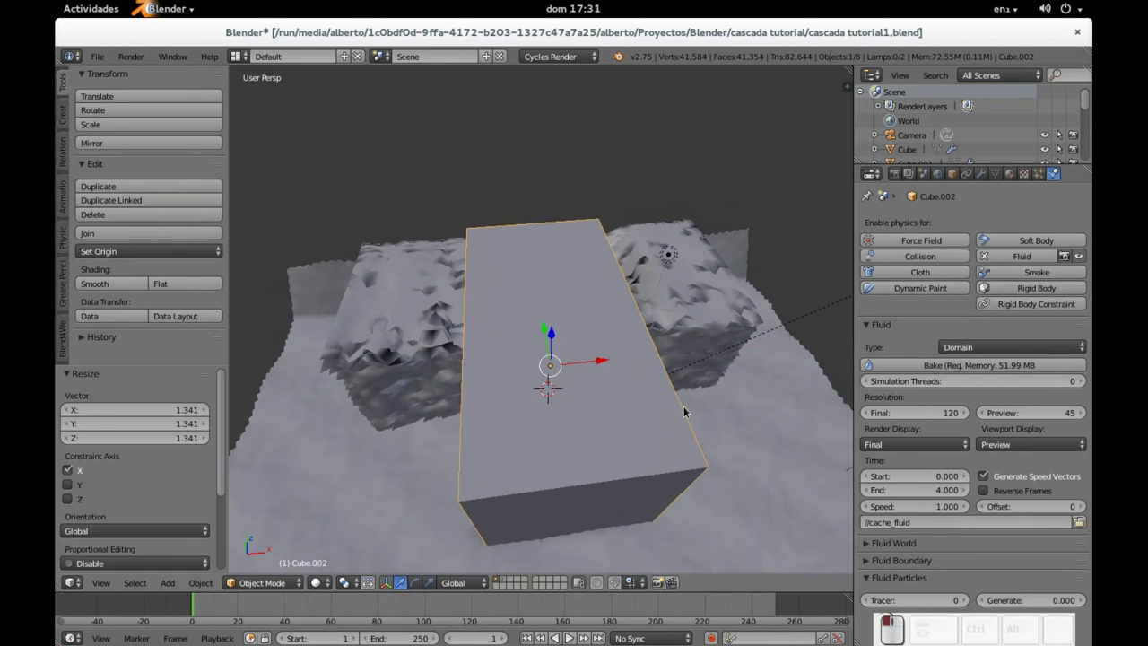
Step: Rebake the fluid in the widened domain and check it beside the box
{"action": "middle_click_drag", "start_coordinate": [684, 412], "coordinate": [628, 316]}
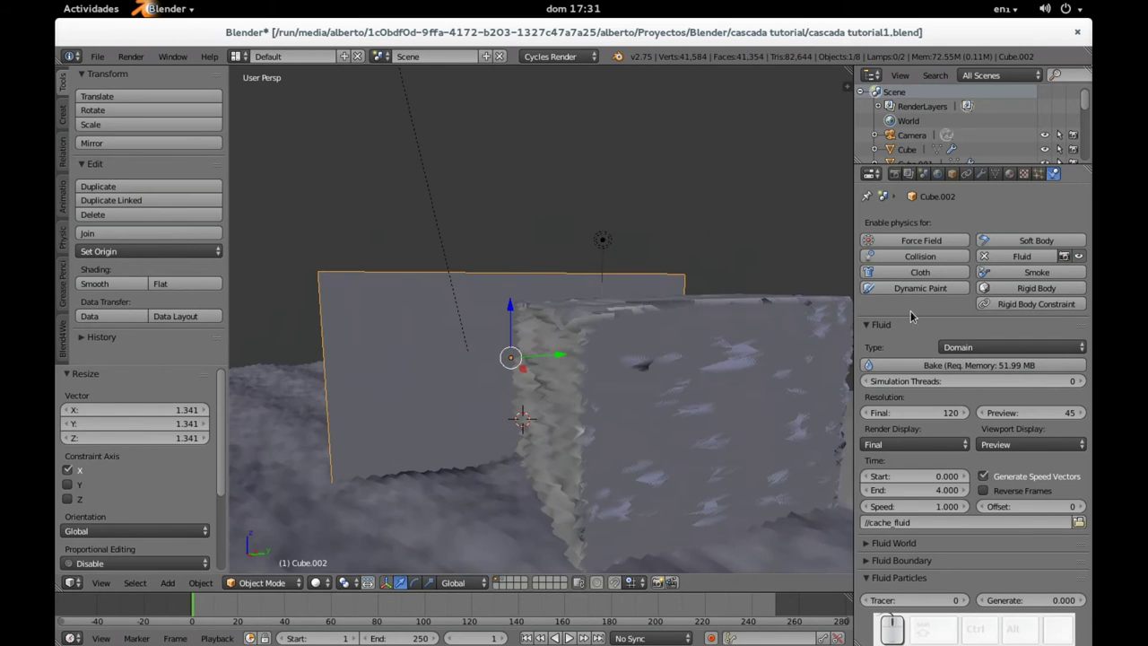
{"action": "left_click", "coordinate": [942, 375]}
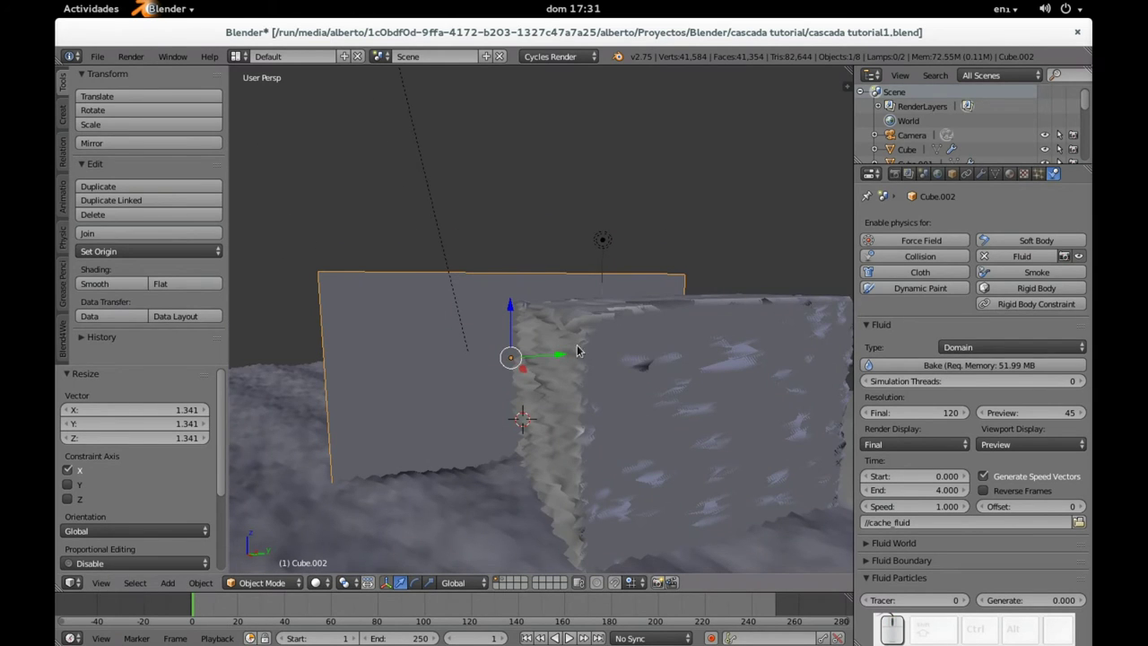
{"action": "middle_click_drag", "start_coordinate": [561, 393], "coordinate": [549, 372]}
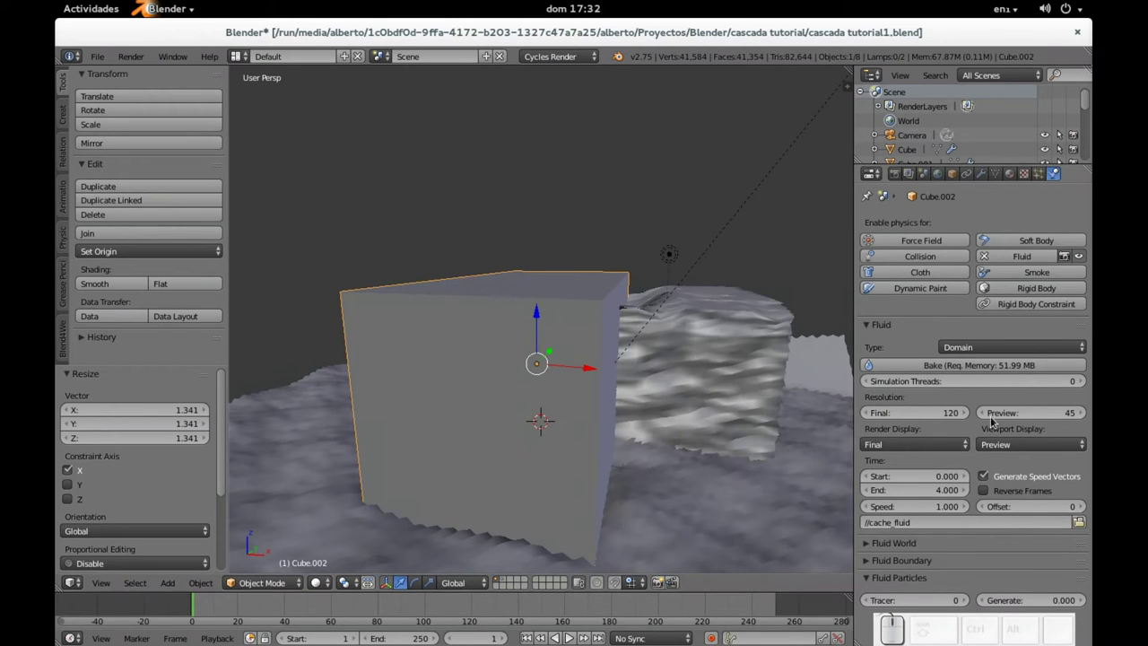
Step: Set Simulation Threads to 1 and review the Fluid Boundary settings
{"action": "left_click", "coordinate": [1080, 381]}
{"action": "left_click", "coordinate": [987, 560]}
{"action": "scroll", "coordinate": [1000, 492], "scroll_direction": "down", "scroll_amount": 1}
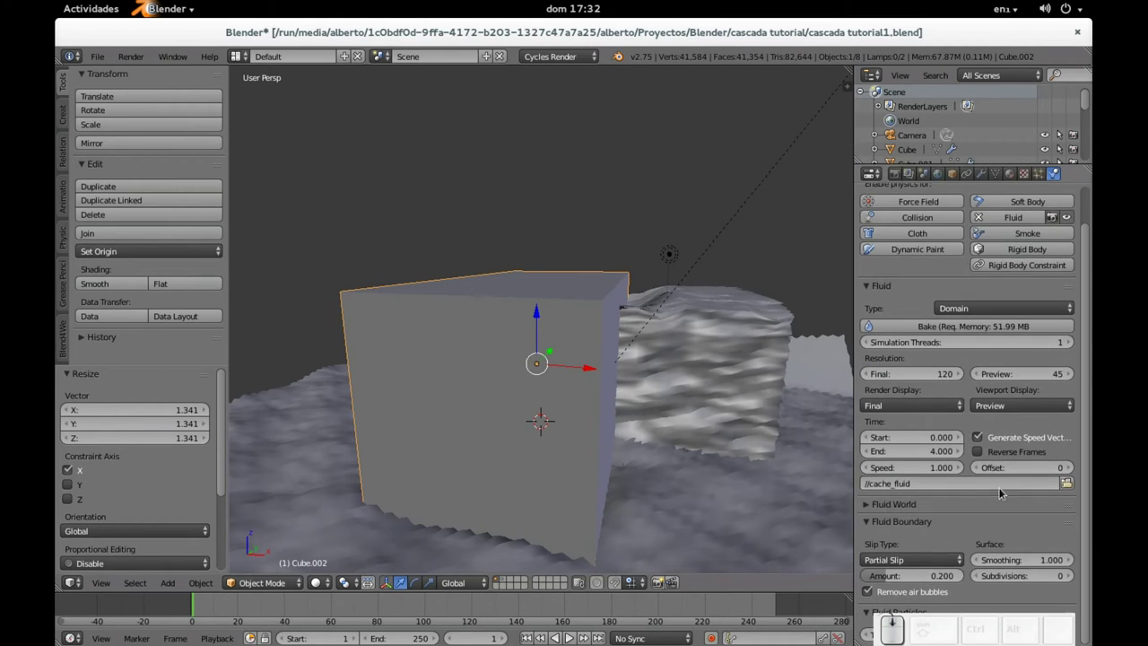
{"action": "left_click", "coordinate": [867, 523]}
Step: Review the Fluid Particles and Fluid World settings, then rebake the fluid
{"action": "left_click", "coordinate": [867, 539]}
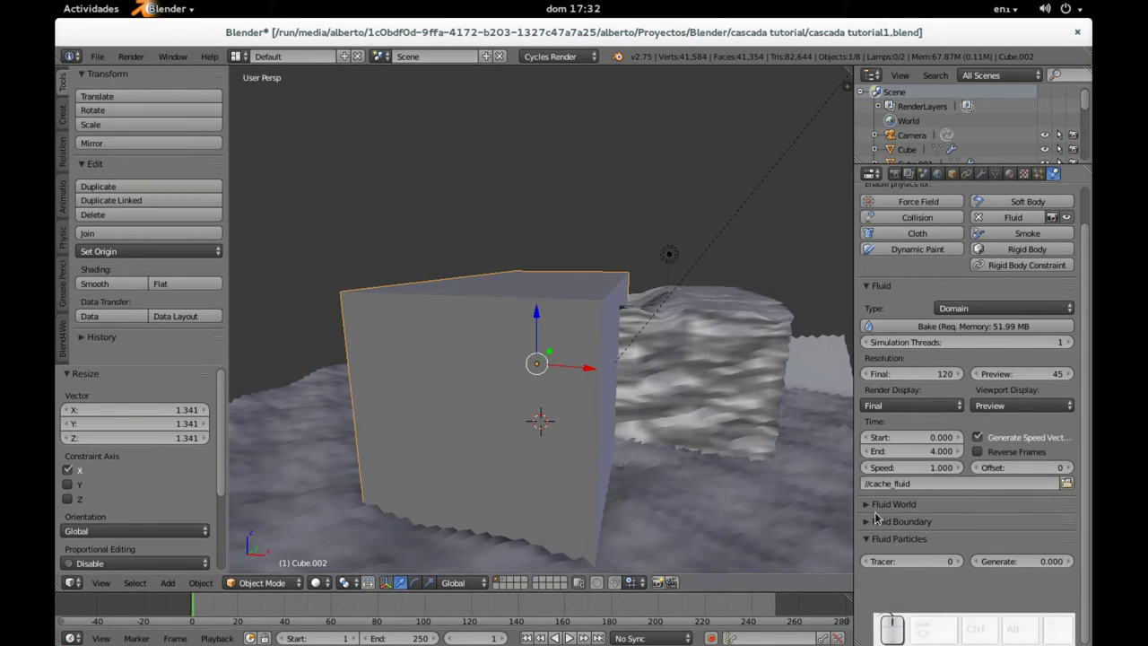
{"action": "left_click", "coordinate": [876, 506]}
{"action": "left_click", "coordinate": [1008, 541]}
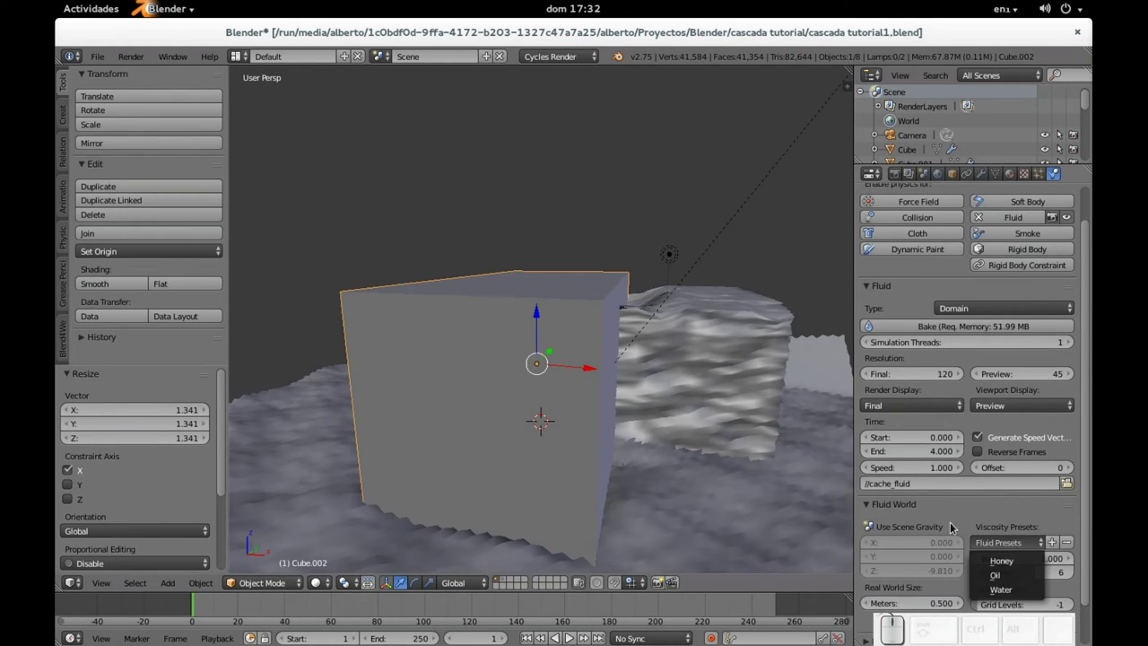
{"action": "left_click", "coordinate": [883, 504]}
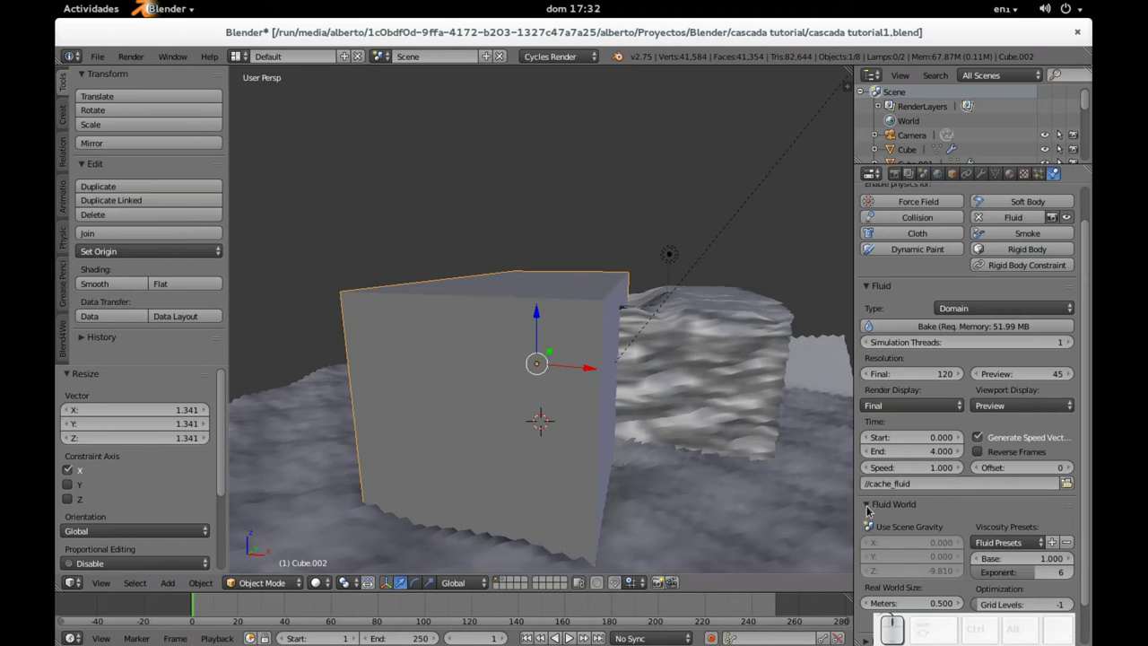
{"action": "left_click", "coordinate": [950, 327]}
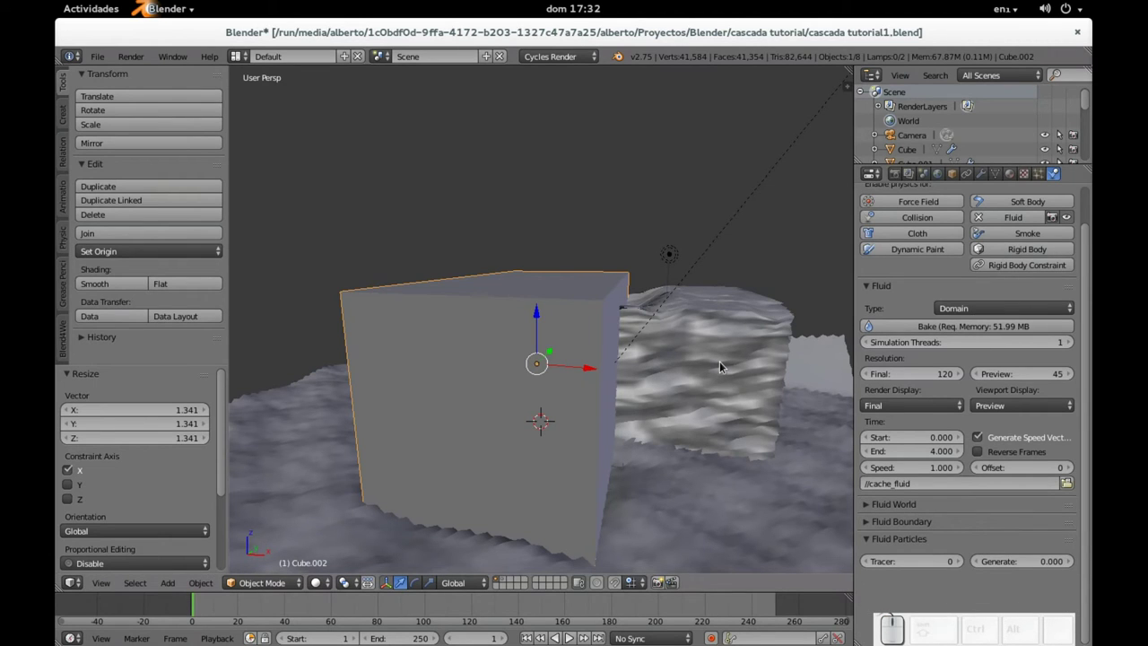
{"action": "middle_click_drag", "start_coordinate": [720, 362], "coordinate": [617, 354]}
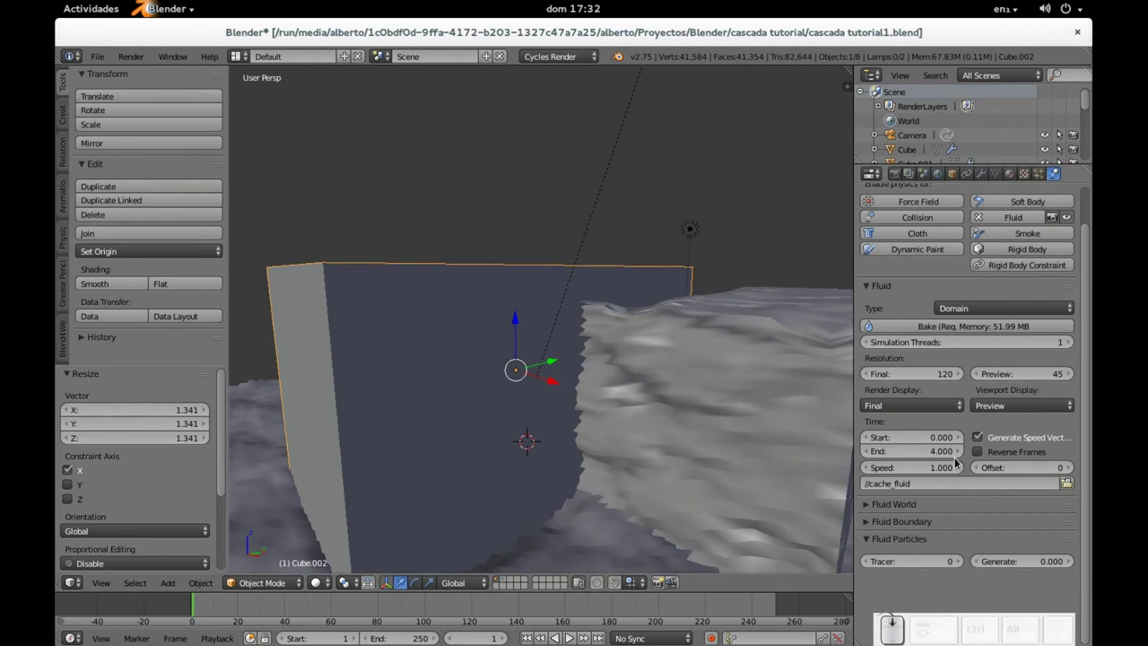
{"action": "middle_click_drag", "start_coordinate": [655, 462], "coordinate": [709, 436]}
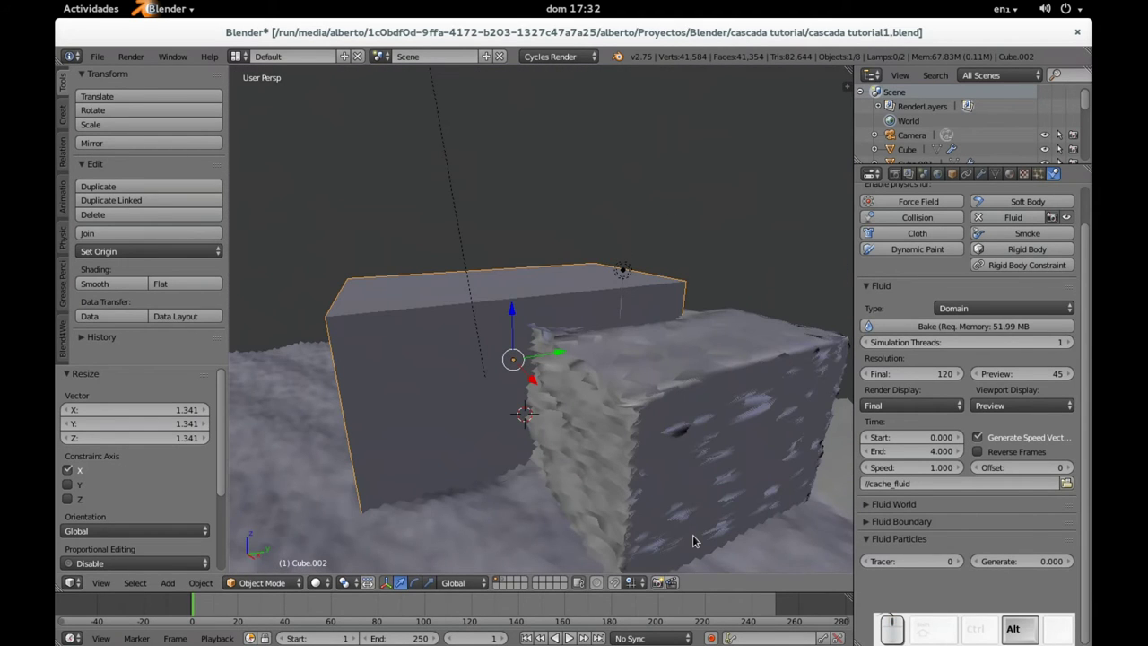
{"action": "key", "text": "alt+a"}
{"action": "key", "text": "Escape"}
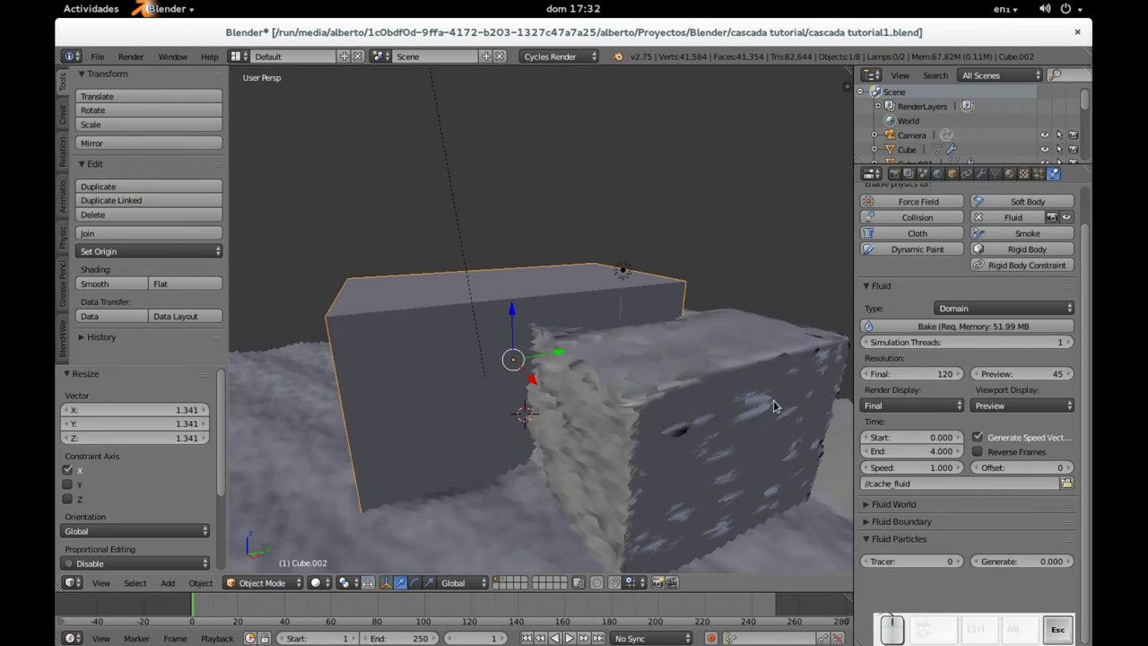
{"action": "middle_click_drag", "start_coordinate": [486, 280], "coordinate": [607, 341]}
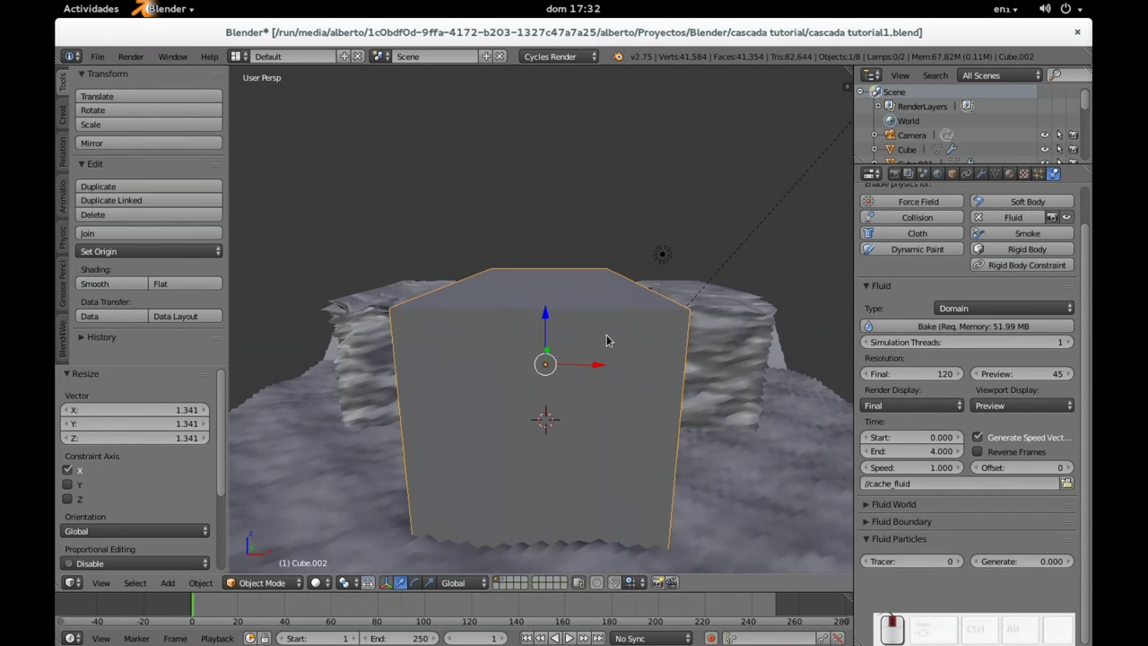
{"action": "right_click", "coordinate": [707, 340]}
{"action": "right_click", "coordinate": [767, 499]}
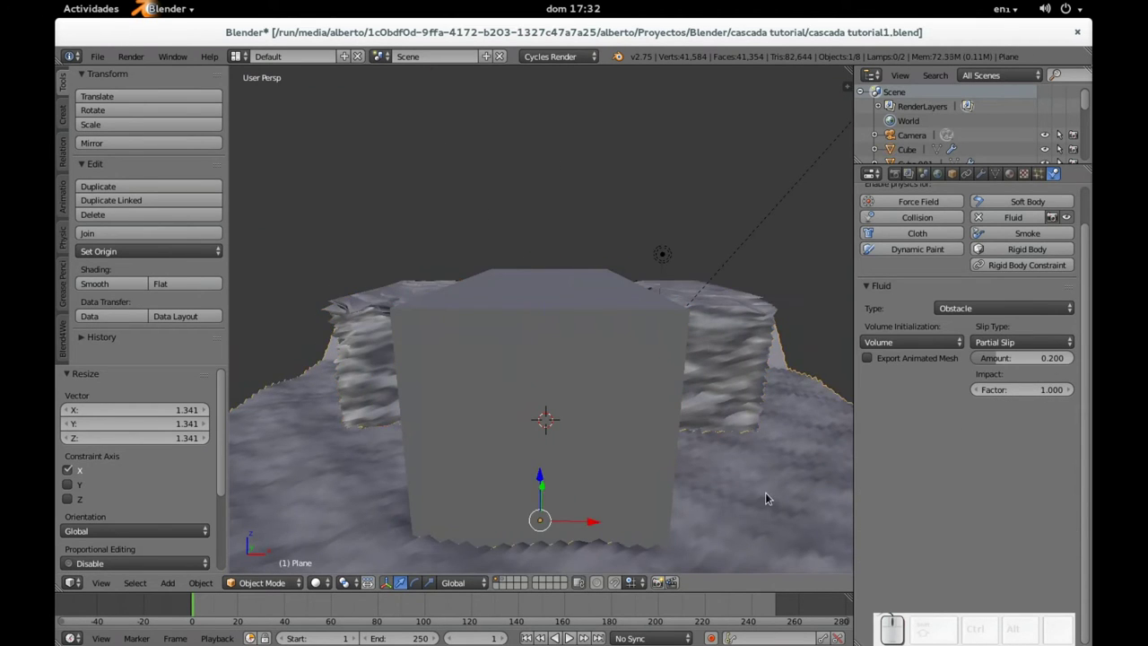
{"action": "scroll", "coordinate": [565, 445], "scroll_direction": "up", "scroll_amount": 5}
{"action": "right_click", "coordinate": [559, 237]}
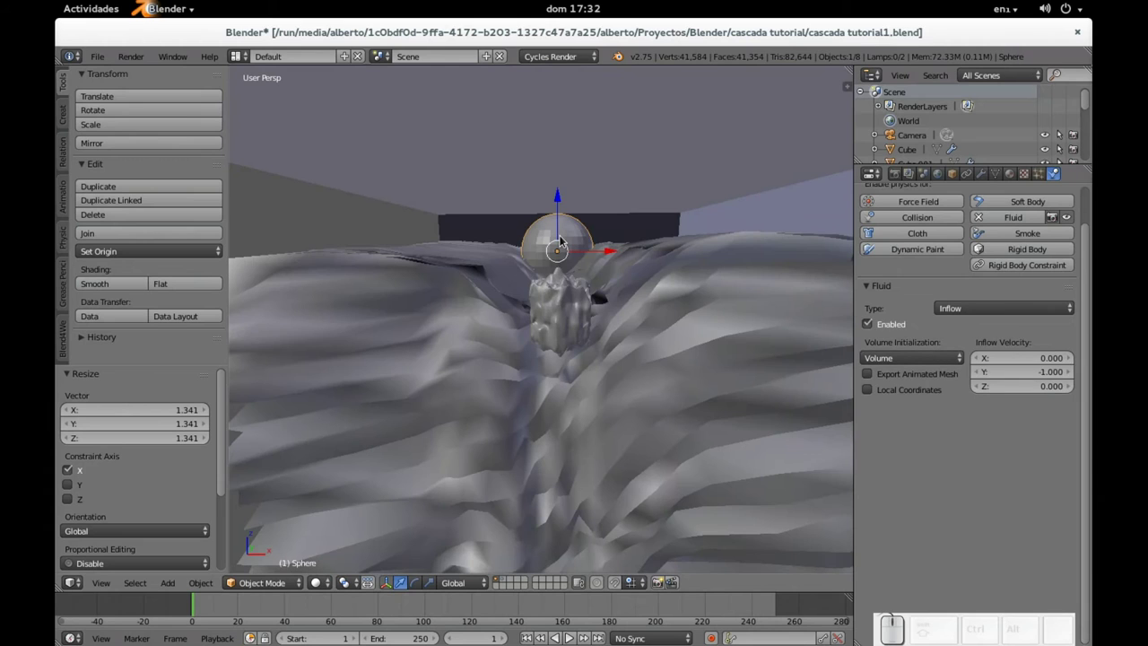
{"action": "right_click", "coordinate": [619, 128]}
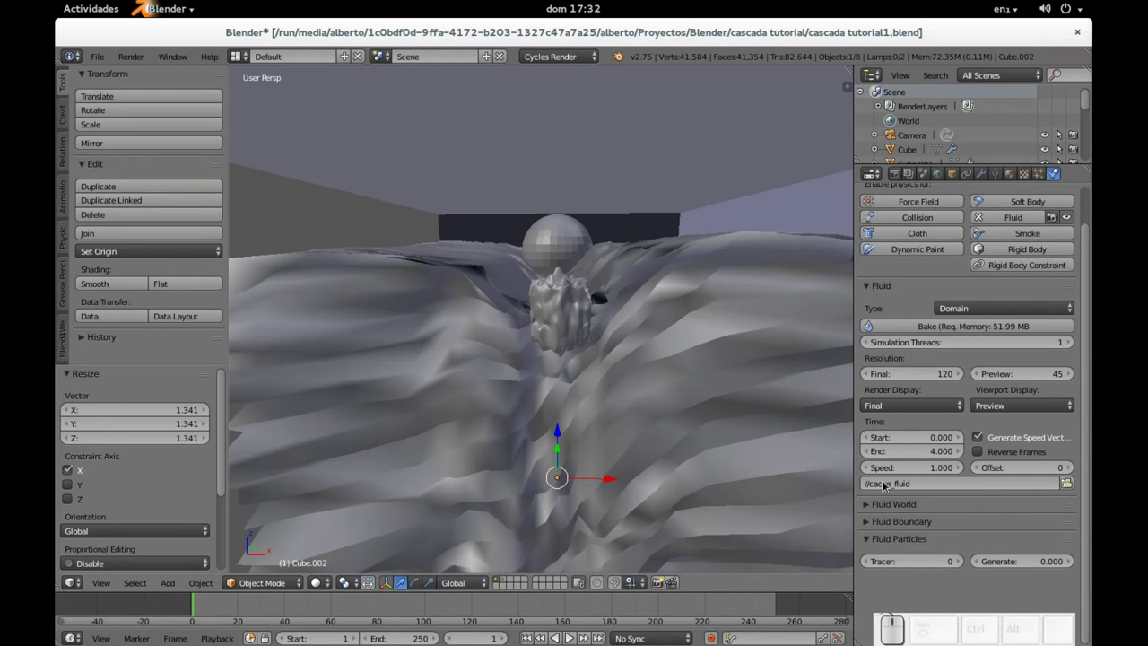
Step: Set the fluid cache folder to cache_fluid and rebake the Cube.002 domain
{"action": "left_click", "coordinate": [1067, 484]}
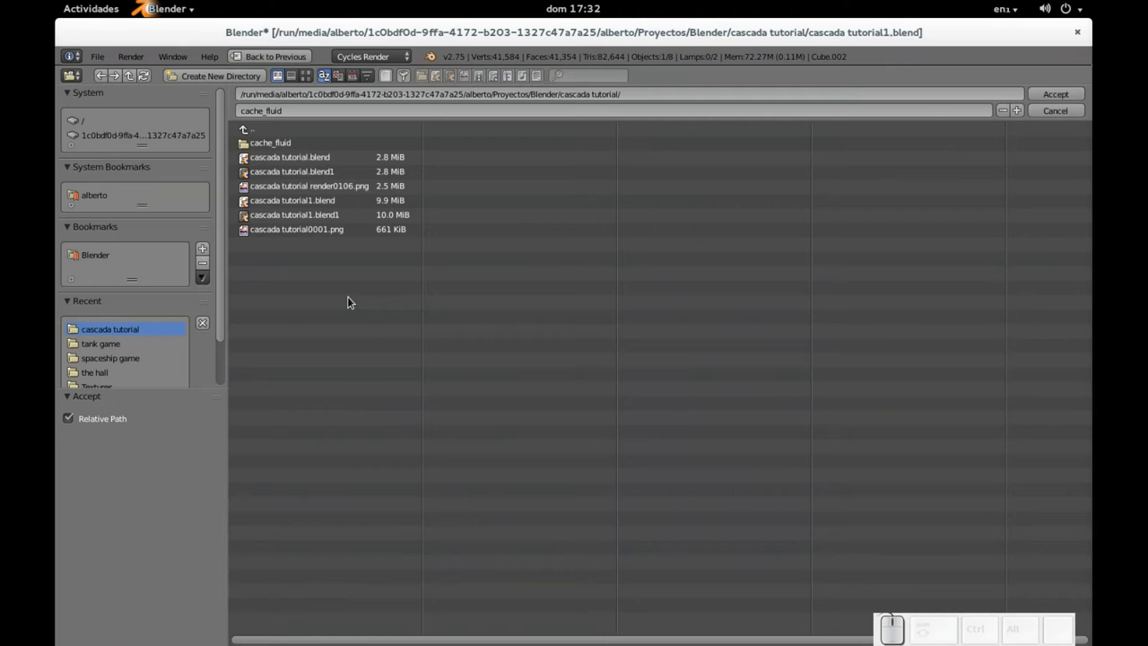
{"action": "key", "text": "Return"}
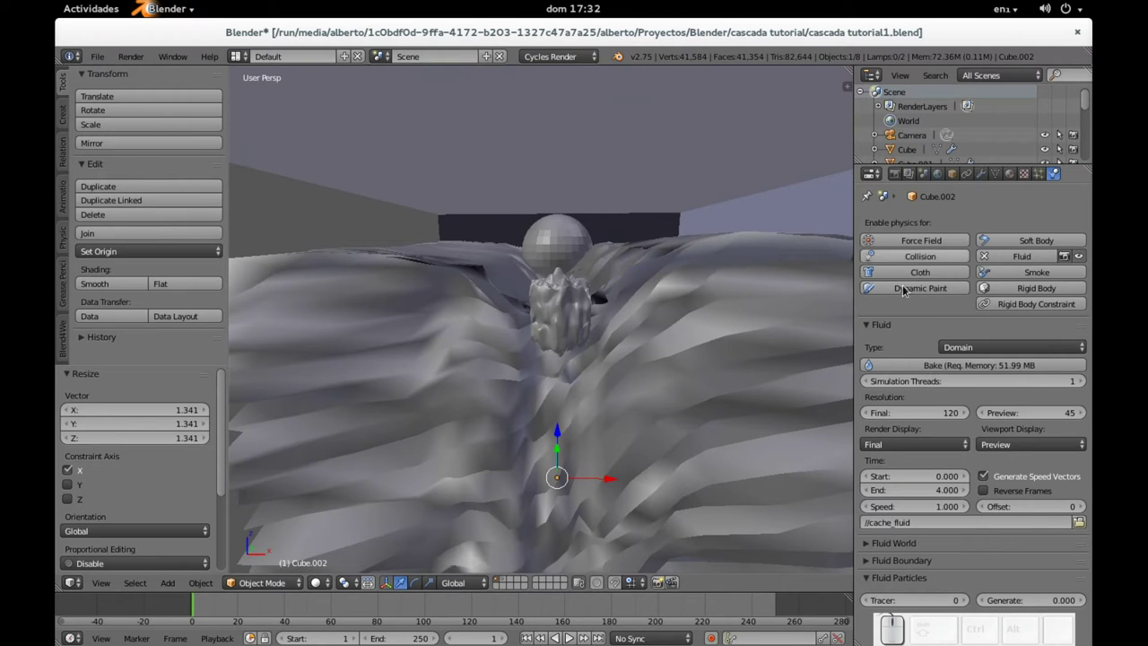
{"action": "left_click", "coordinate": [927, 365]}
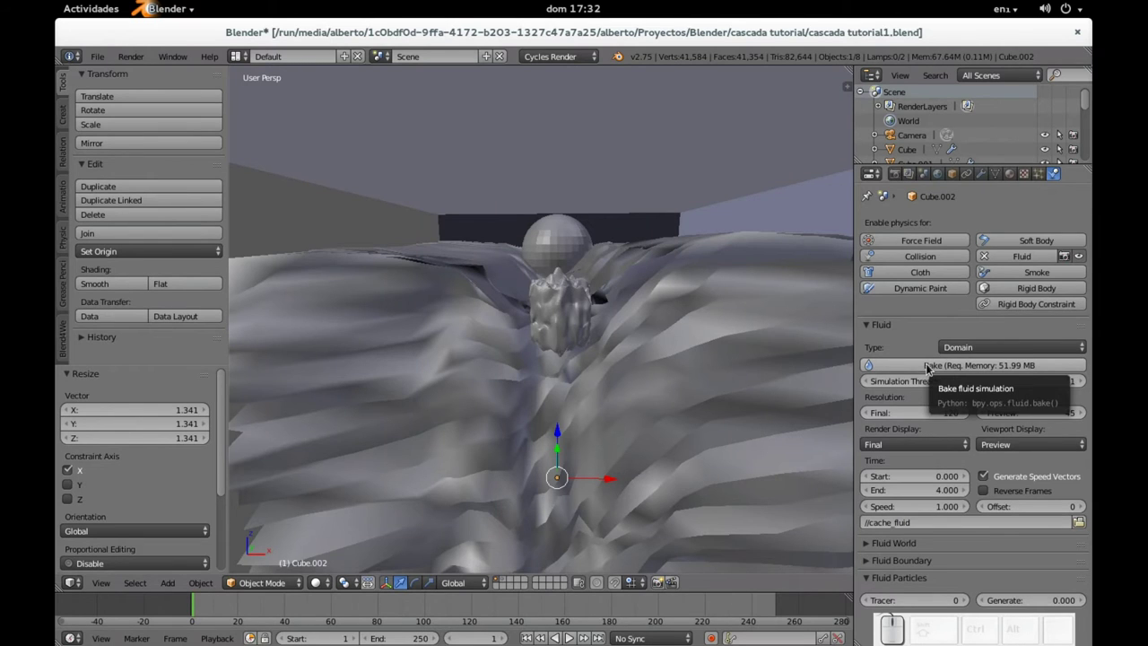
{"action": "scroll", "coordinate": [578, 205], "scroll_direction": "down", "scroll_amount": 5}
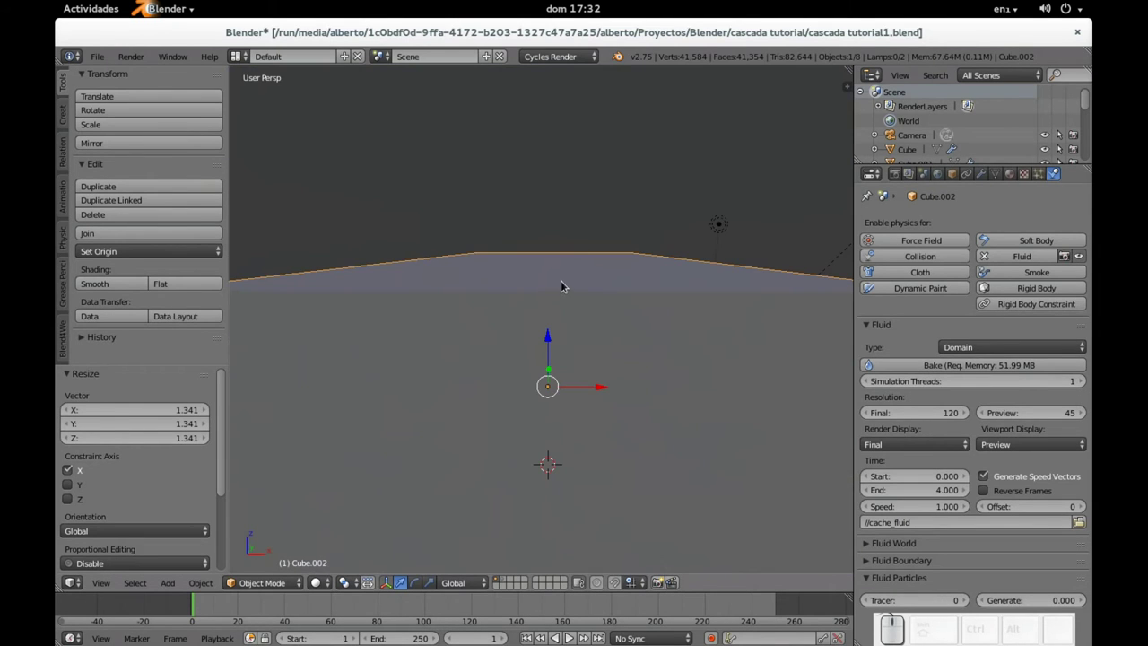
{"action": "scroll", "coordinate": [561, 280], "scroll_direction": "down", "scroll_amount": 2}
{"action": "middle_click_drag", "start_coordinate": [552, 290], "coordinate": [574, 306]}
Step: Duplicate the domain box in place, creating Cube.003
{"action": "key", "text": "shift+d"}
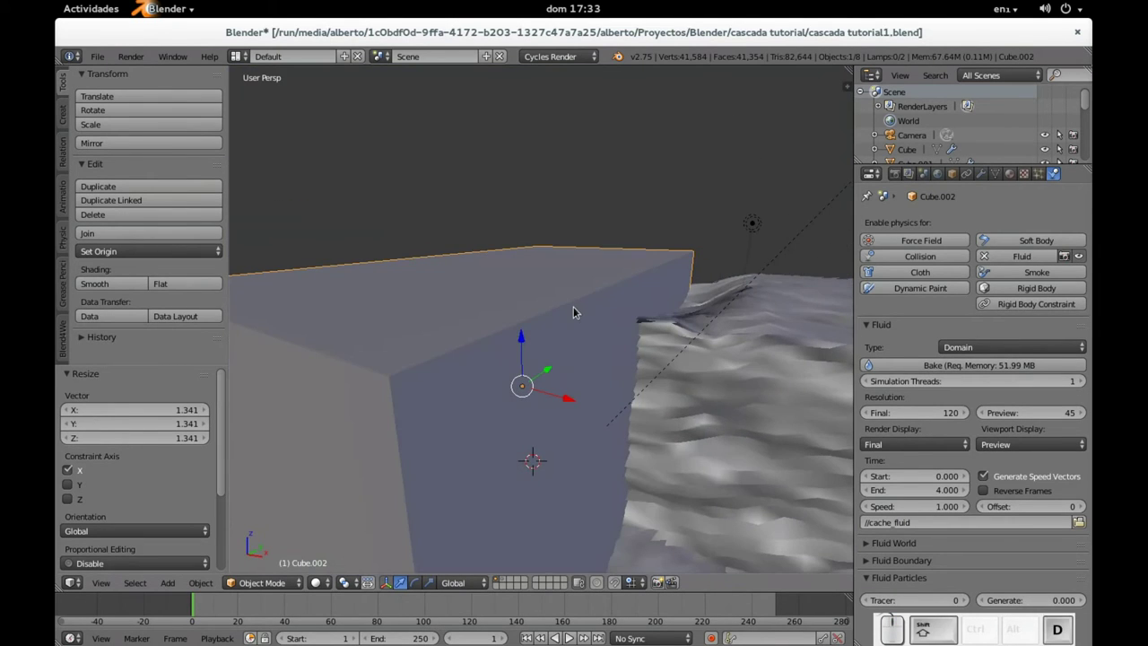
{"action": "right_click", "coordinate": [573, 310]}
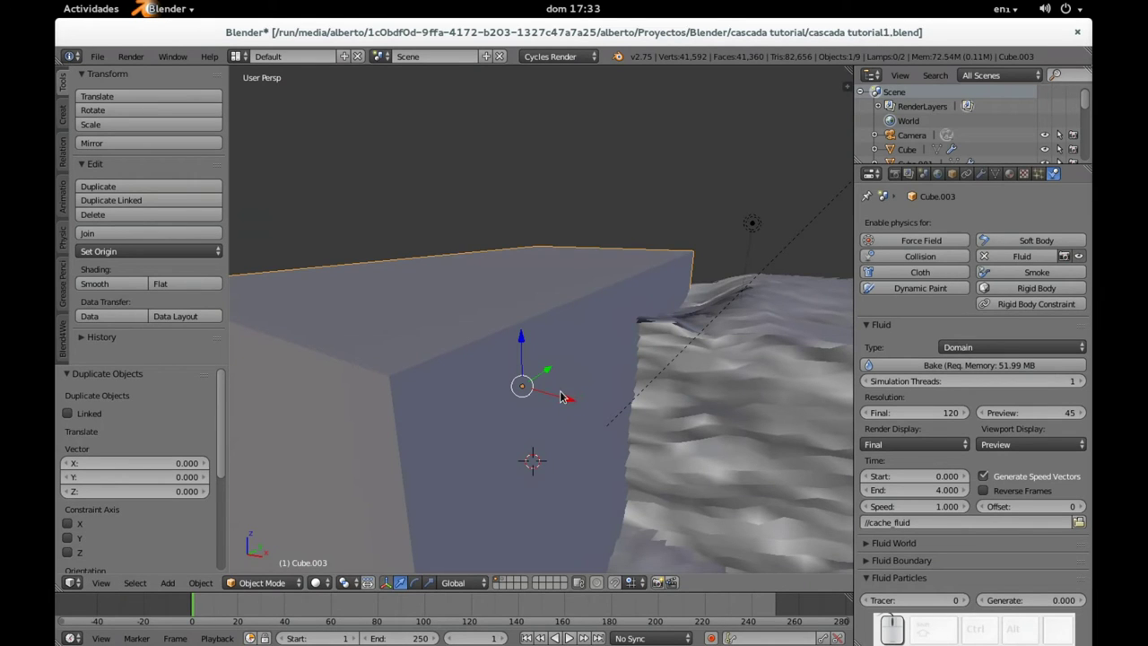
{"action": "middle_click_drag", "start_coordinate": [563, 402], "coordinate": [598, 380]}
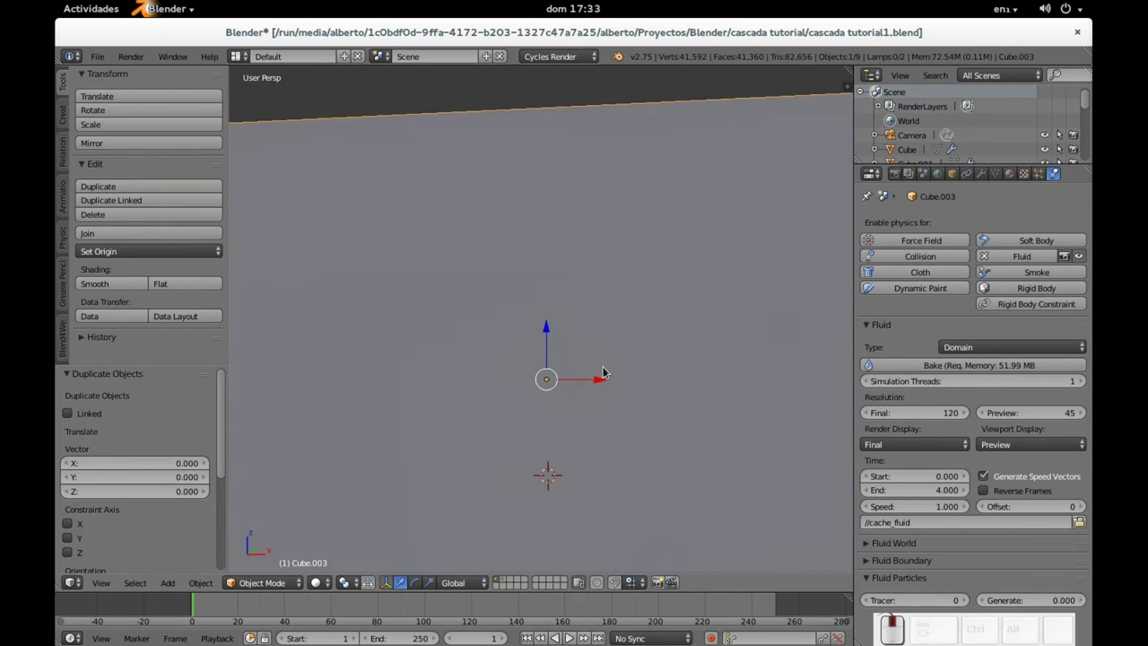
{"action": "scroll", "coordinate": [599, 350], "scroll_direction": "down", "scroll_amount": 3}
Step: Shrink the duplicated domain box to 0.971
{"action": "key", "text": "Tab"}
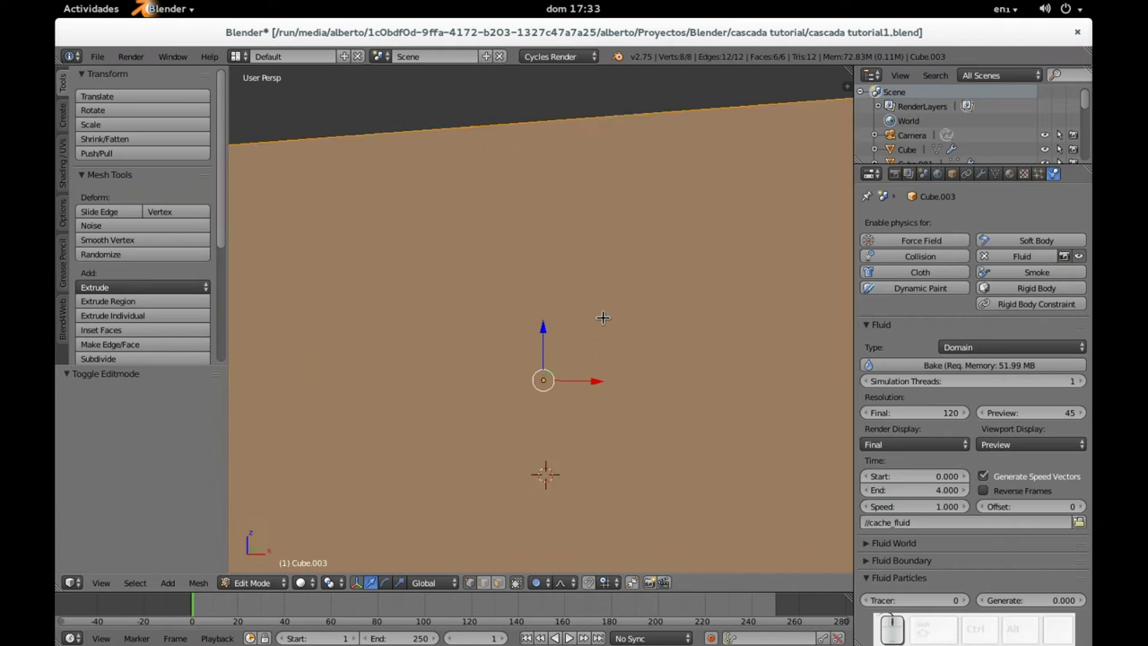
{"action": "key", "text": "Tab"}
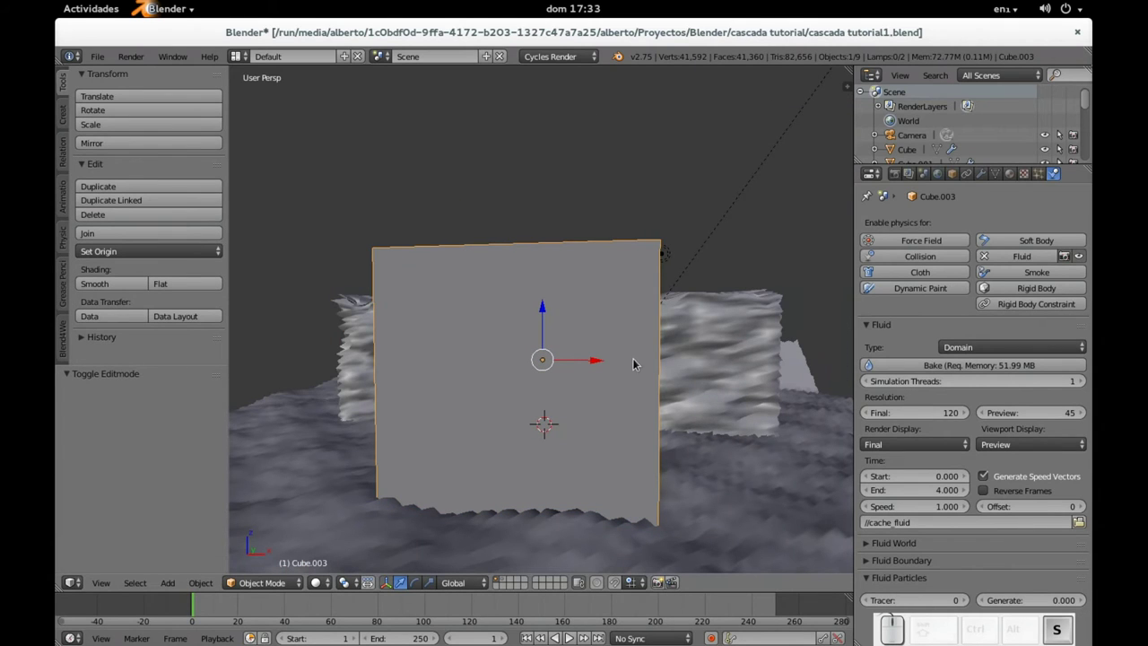
{"action": "key", "text": "s"}
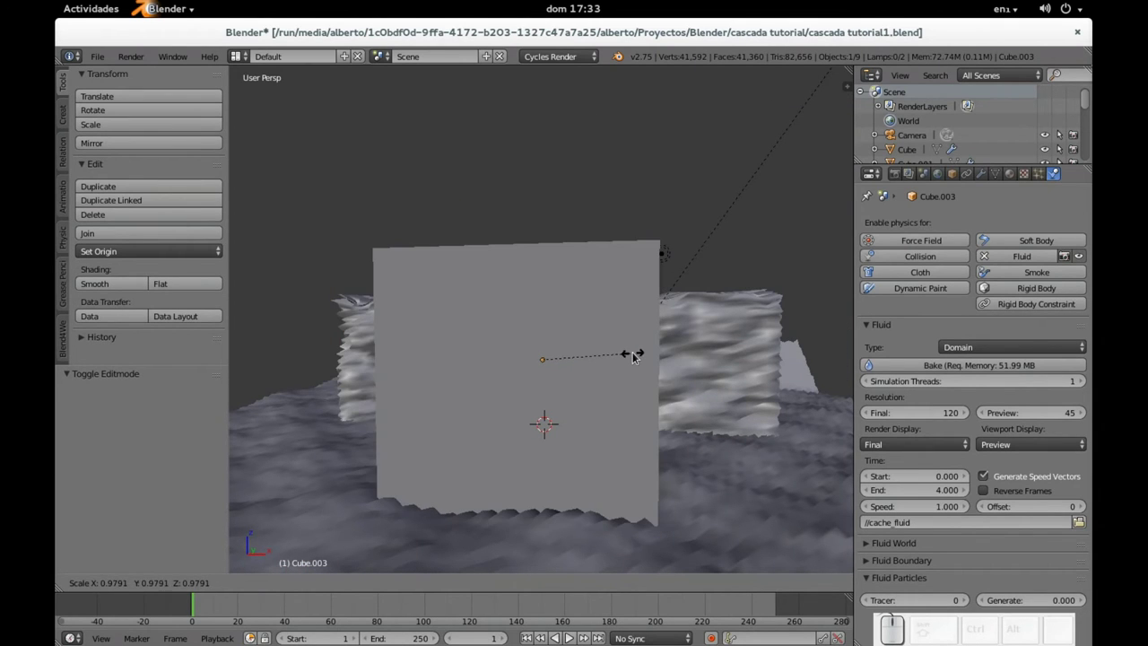
{"action": "left_click", "coordinate": [633, 355]}
Step: Delete the original domain box Cube.002 in wireframe view
{"action": "right_click", "coordinate": [605, 305]}
{"action": "key", "text": "z"}
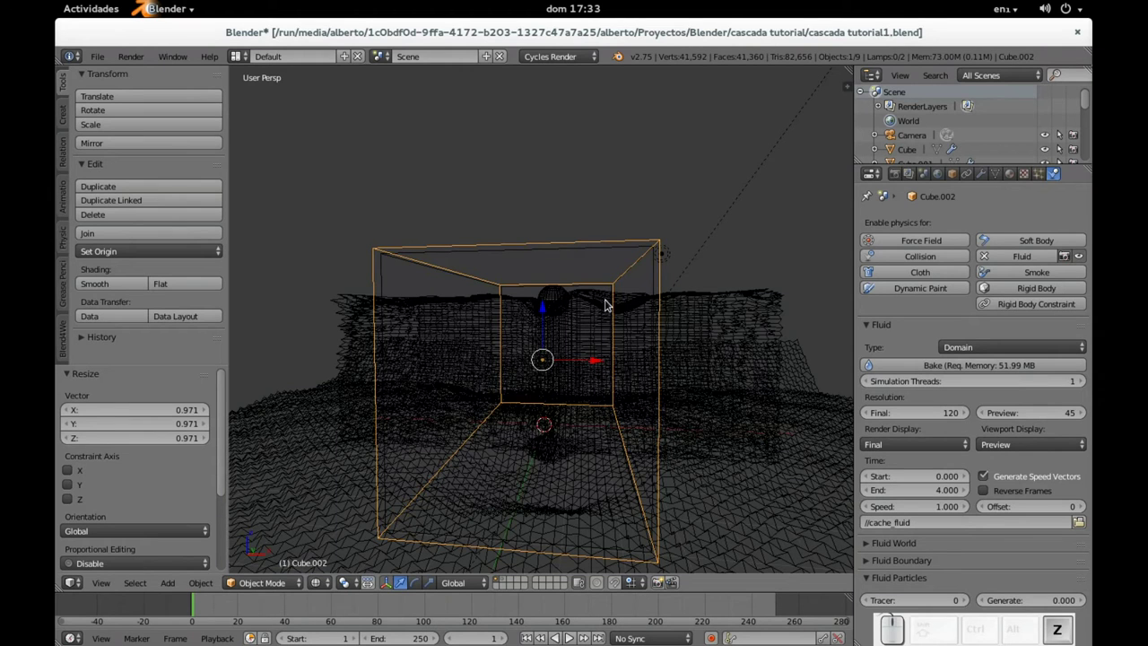
{"action": "key", "text": "x"}
{"action": "left_click", "coordinate": [588, 246]}
Step: Enlarge Cube.003 uniformly to 1.022 and return to solid shading
{"action": "right_click", "coordinate": [584, 258]}
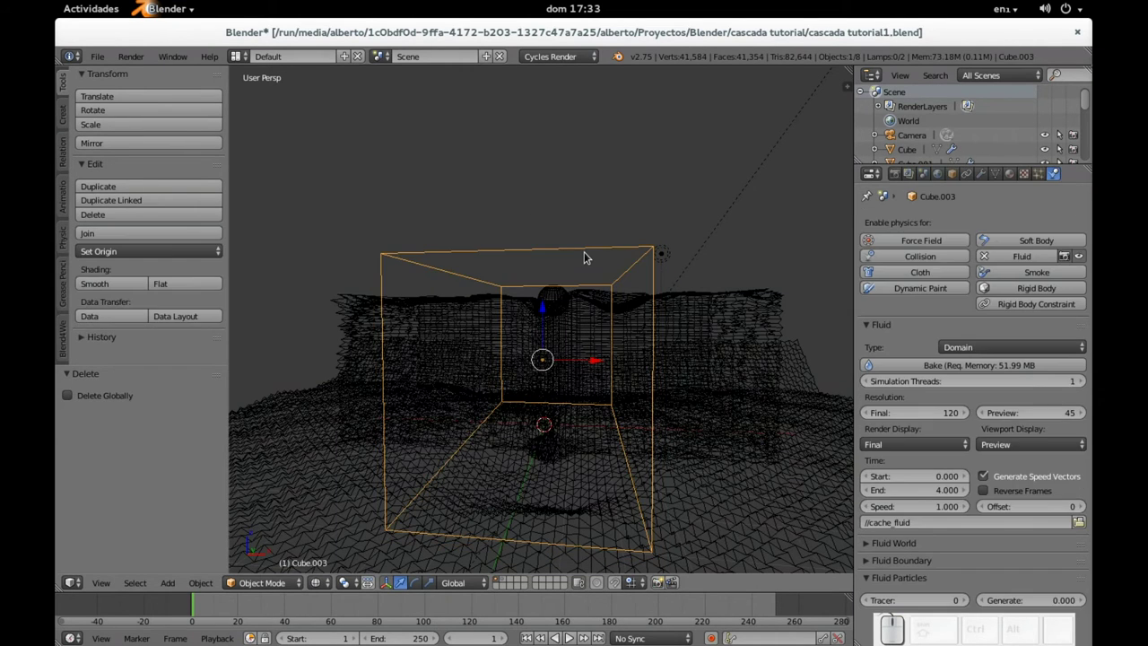
{"action": "middle_click_drag", "start_coordinate": [588, 287], "coordinate": [605, 326]}
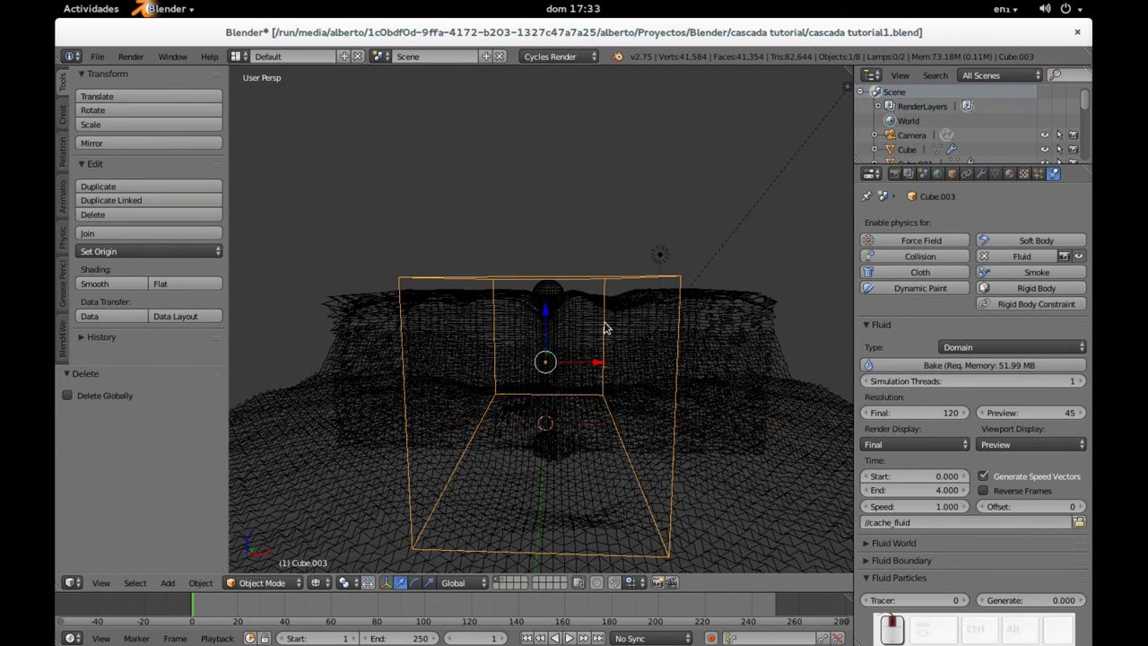
{"action": "key", "text": "s"}
{"action": "left_click", "coordinate": [611, 331]}
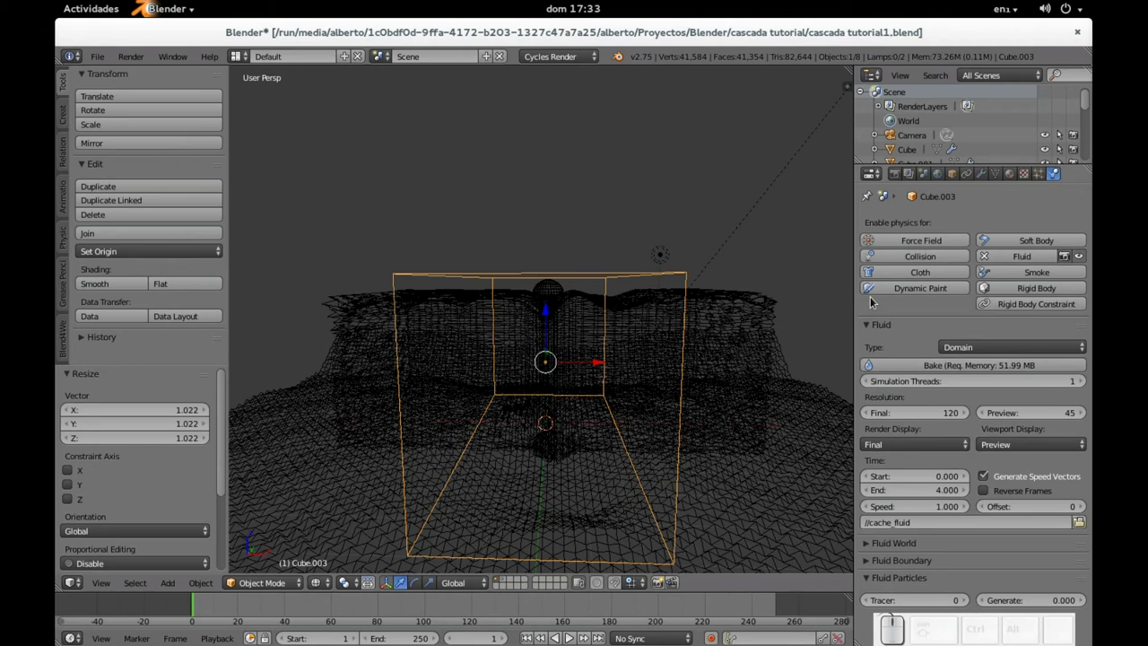
{"action": "middle_click_drag", "start_coordinate": [802, 288], "coordinate": [611, 306]}
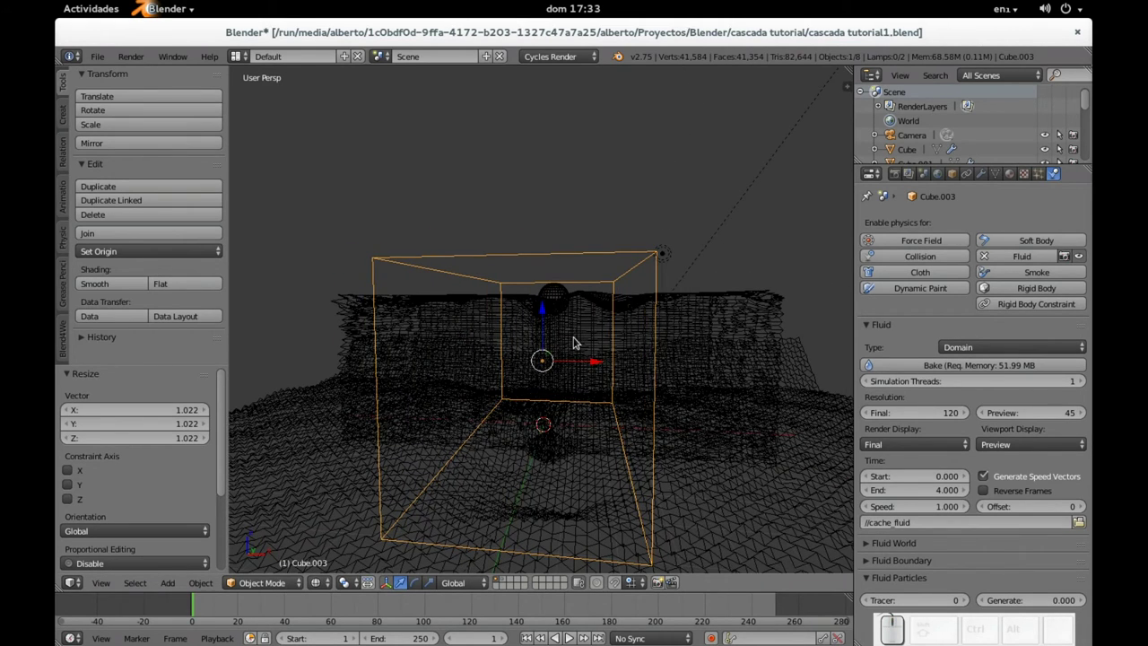
{"action": "key", "text": "z"}
{"action": "mouse_move", "coordinate": [563, 306]}
{"action": "middle_mouse_down"}
{"action": "mouse_move", "coordinate": [640, 355]}
{"action": "mouse_move", "coordinate": [598, 350]}
{"action": "mouse_move", "coordinate": [687, 341]}
{"action": "mouse_move", "coordinate": [592, 335]}
{"action": "mouse_move", "coordinate": [494, 299]}
{"action": "mouse_move", "coordinate": [466, 323]}
{"action": "mouse_move", "coordinate": [476, 313]}
{"action": "mouse_move", "coordinate": [465, 299]}
{"action": "mouse_move", "coordinate": [483, 298]}
{"action": "middle_mouse_up"}
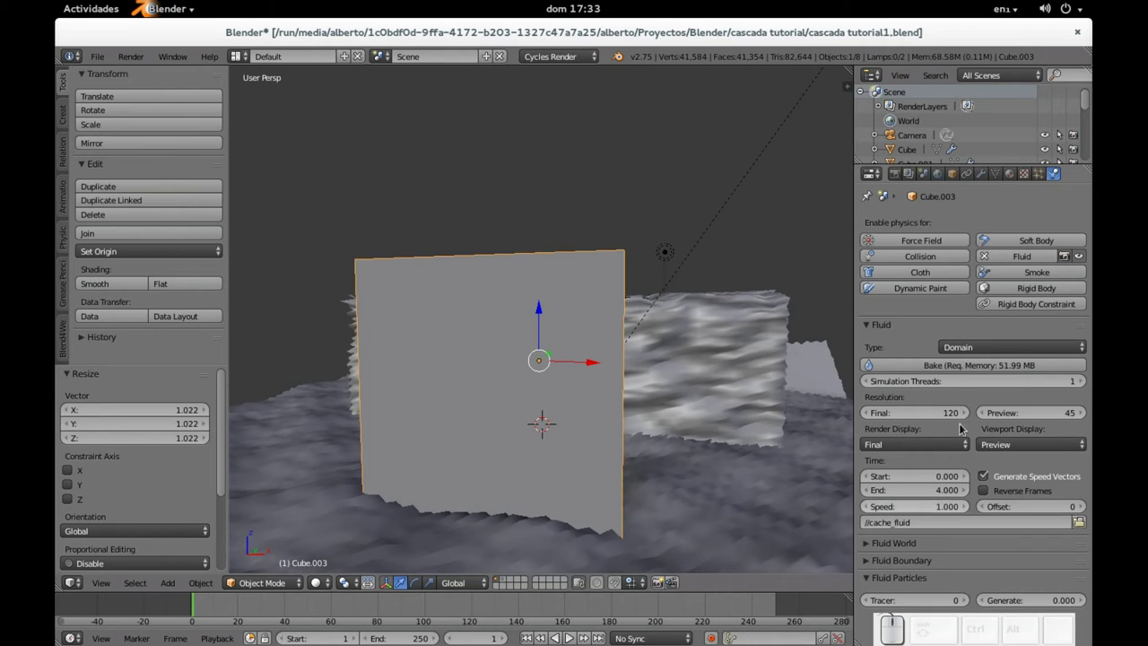
{"action": "right_click", "coordinate": [714, 356]}
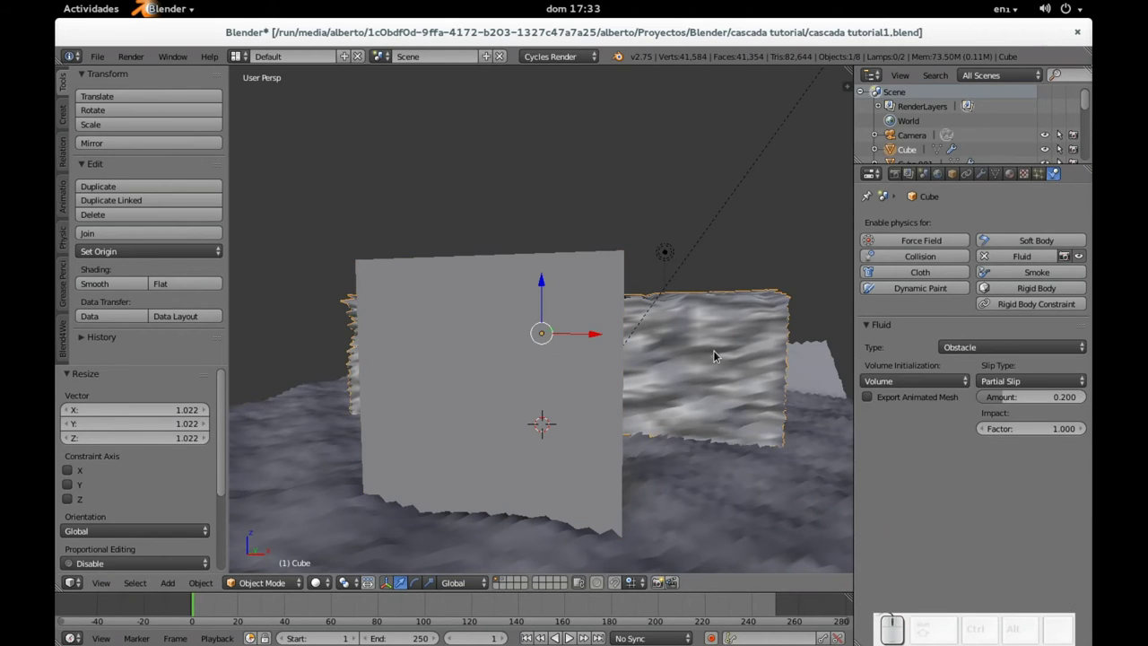
{"action": "right_click", "coordinate": [717, 506]}
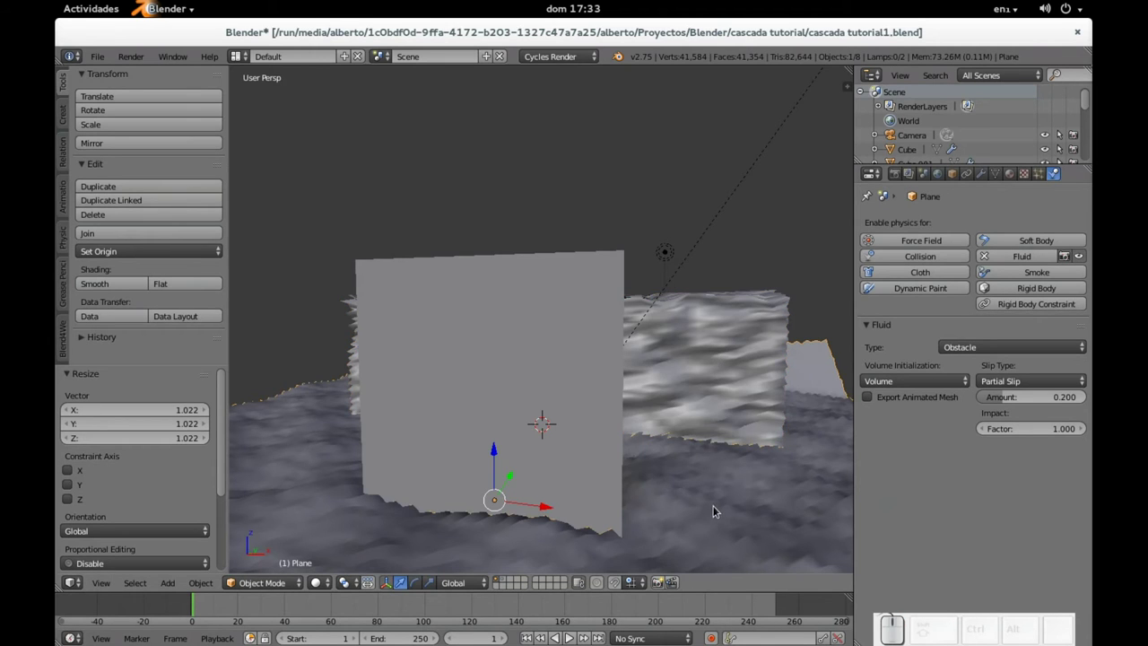
{"action": "scroll", "coordinate": [488, 369], "scroll_direction": "up", "scroll_amount": 6}
{"action": "right_click", "coordinate": [564, 255]}
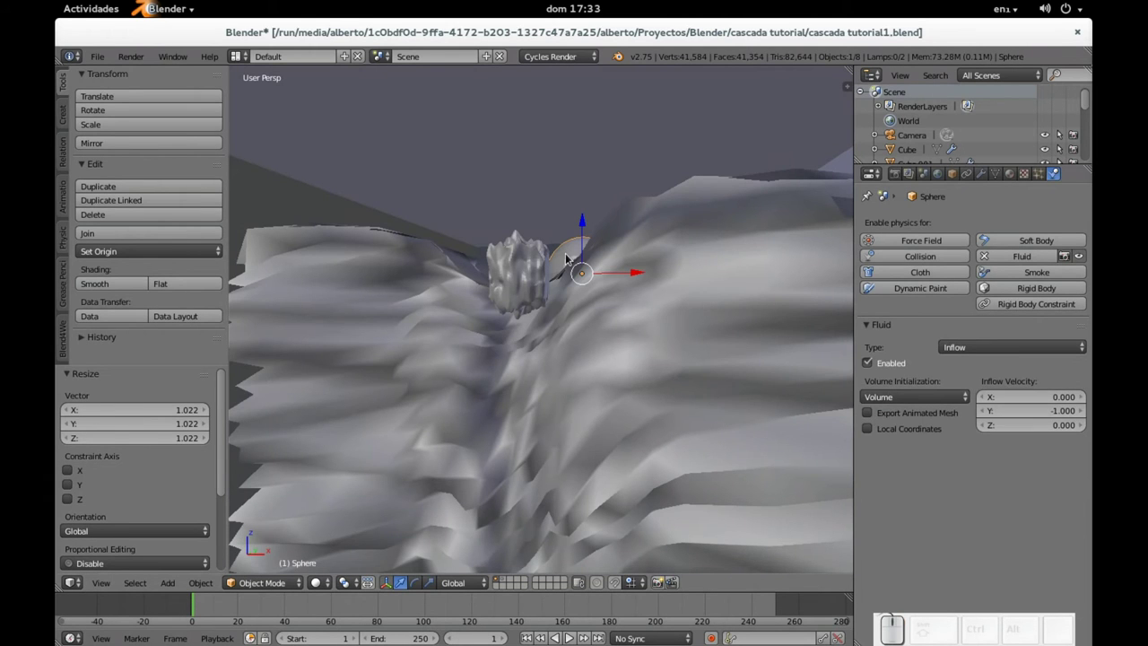
{"action": "middle_click_drag", "start_coordinate": [564, 253], "coordinate": [575, 283]}
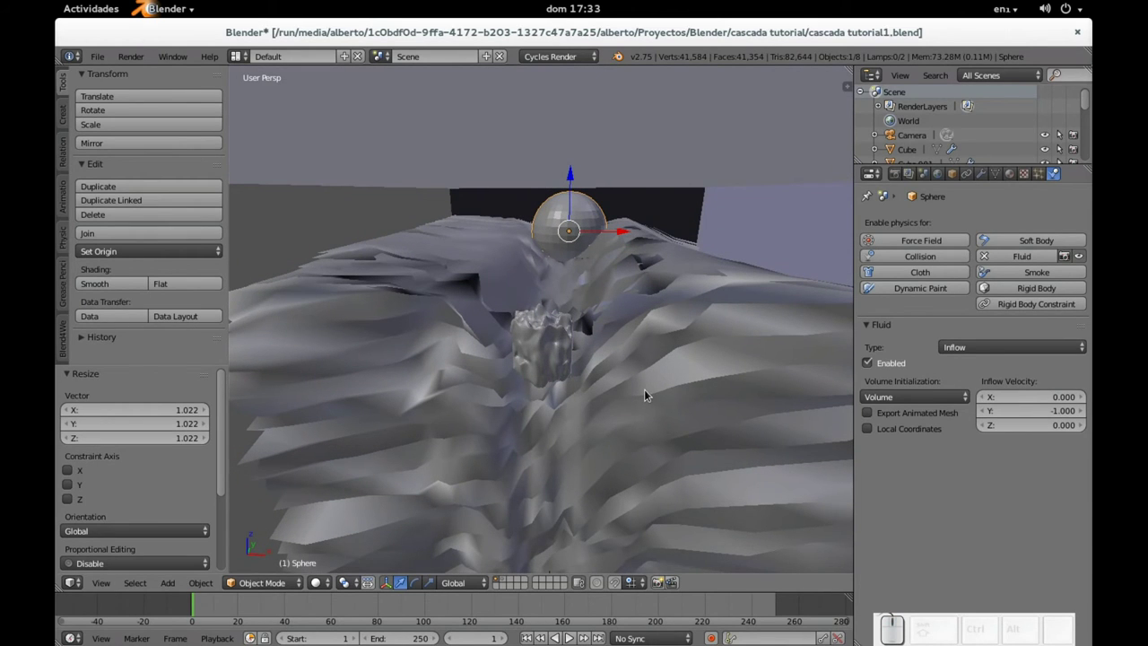
{"action": "key", "text": "alt+h"}
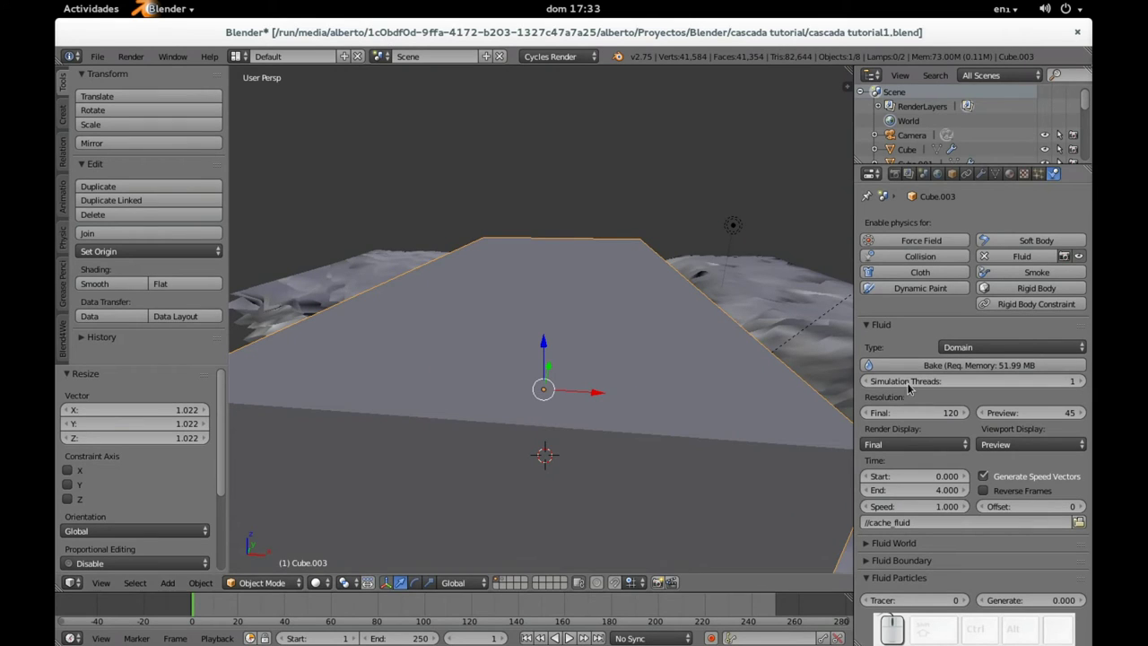
Step: Switch the domain's fluid type to Fluid and back to Domain
{"action": "left_click", "coordinate": [971, 348]}
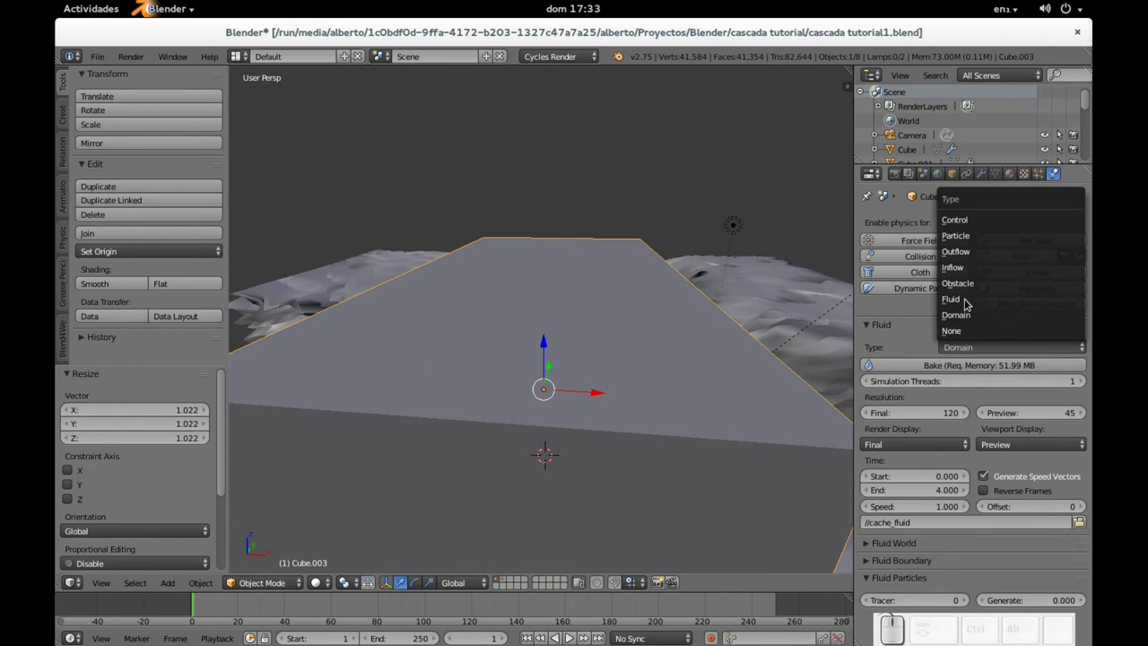
{"action": "left_click", "coordinate": [963, 300]}
{"action": "left_click", "coordinate": [972, 350]}
{"action": "left_click", "coordinate": [969, 316]}
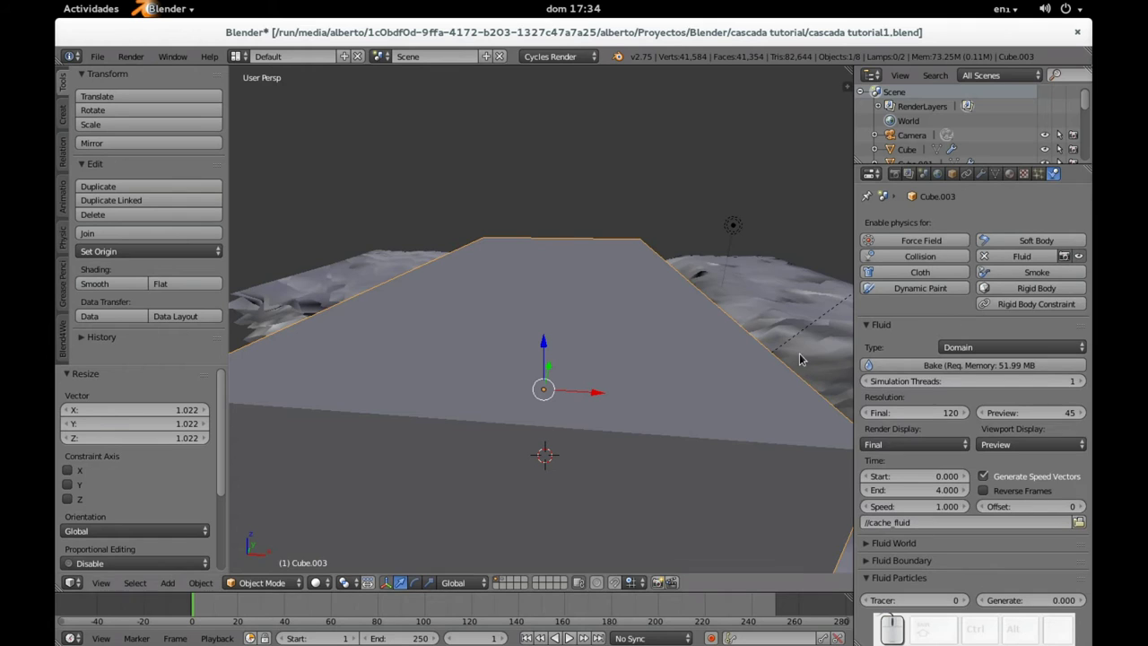
Step: Bake the fluid simulation, then delete the domain box Cube.003
{"action": "left_click", "coordinate": [924, 371]}
{"action": "key", "text": "x"}
{"action": "left_click", "coordinate": [672, 397]}
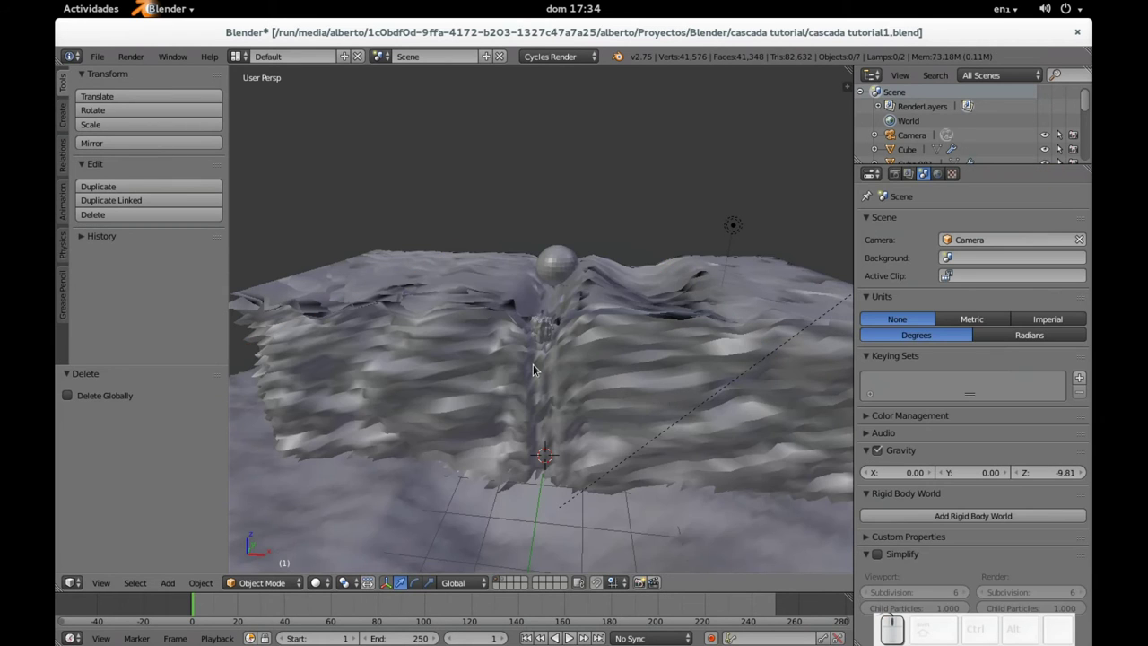
Step: Add a new cube, Cube.002, and raise it upward
{"action": "key", "text": "shift+a"}
{"action": "mouse_move", "coordinate": [536, 366]}
{"action": "left_click", "coordinate": [583, 381]}
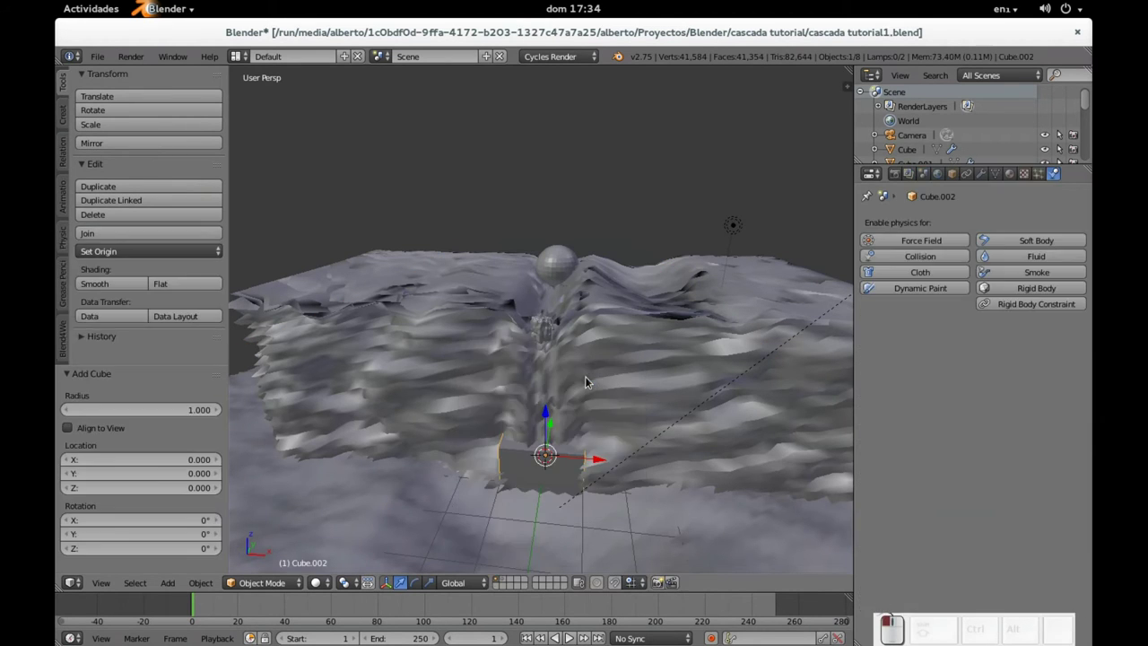
{"action": "left_click_drag", "start_coordinate": [543, 420], "coordinate": [544, 331]}
Step: Stretch the cube along Z into a tall box
{"action": "key", "text": "s"}
{"action": "key", "text": "z"}
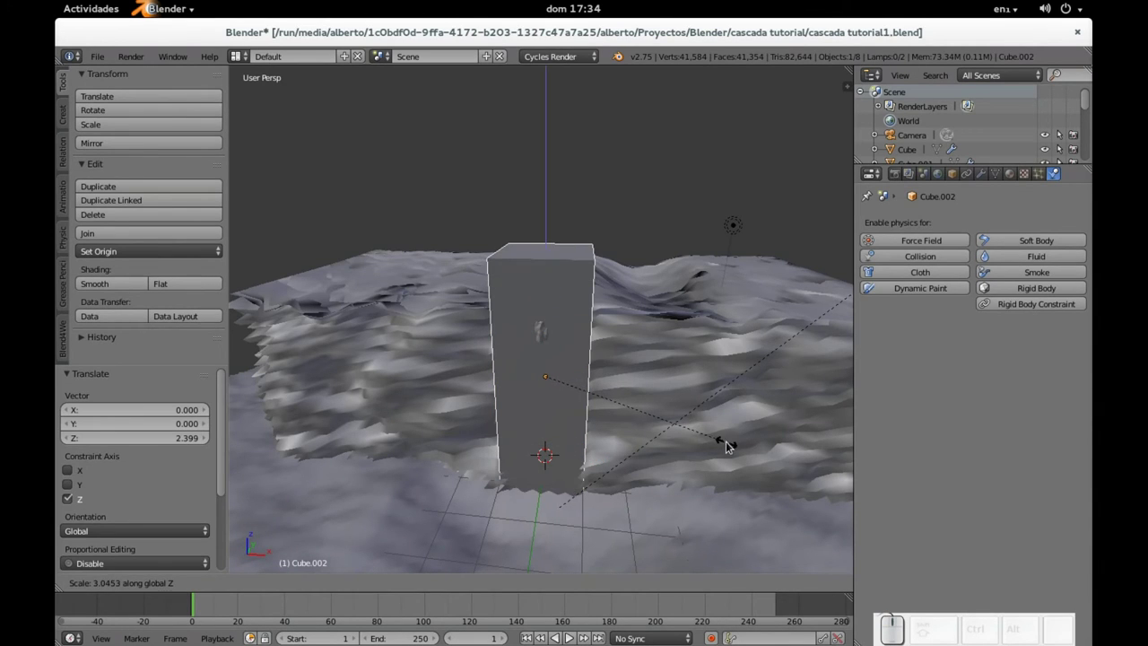
{"action": "left_click", "coordinate": [741, 455]}
{"action": "middle_click_drag", "start_coordinate": [741, 455], "coordinate": [685, 445]}
Step: Widen the cube along X and stretch it along Y
{"action": "key", "text": "s"}
{"action": "key", "text": "x"}
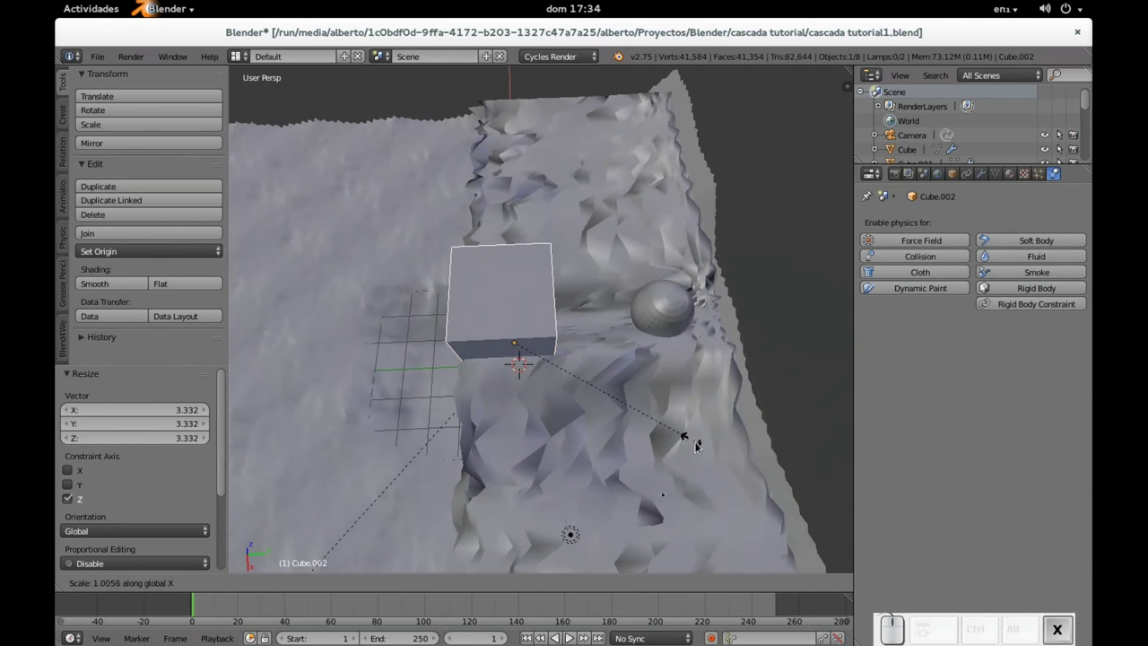
{"action": "left_click", "coordinate": [807, 563]}
{"action": "key", "text": "s"}
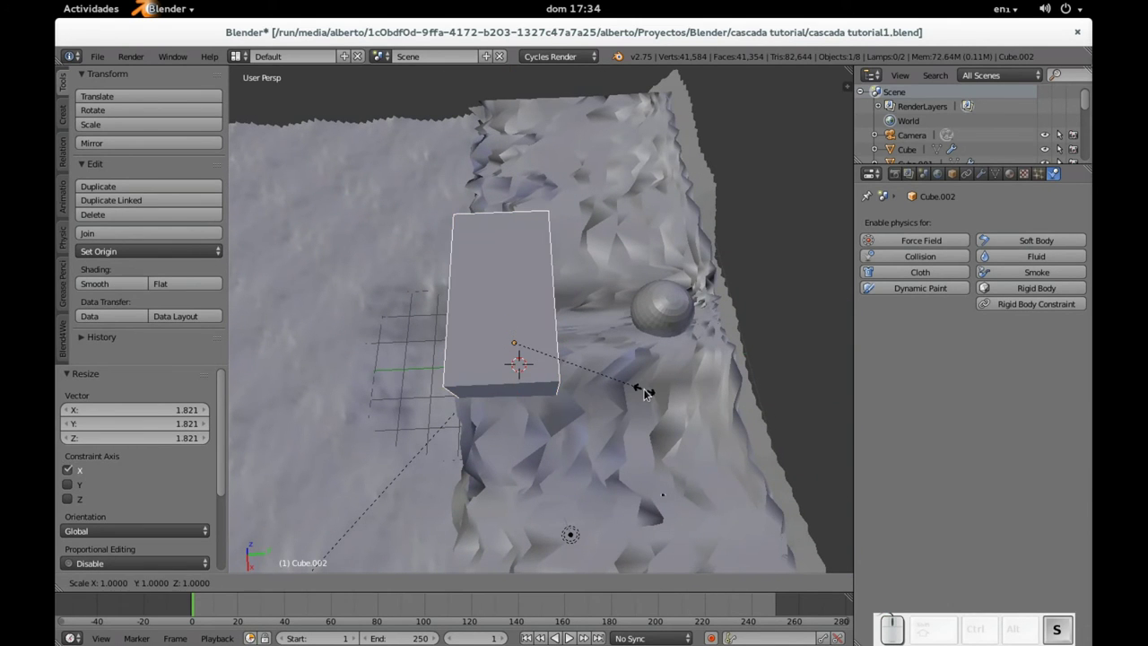
{"action": "key", "text": "y"}
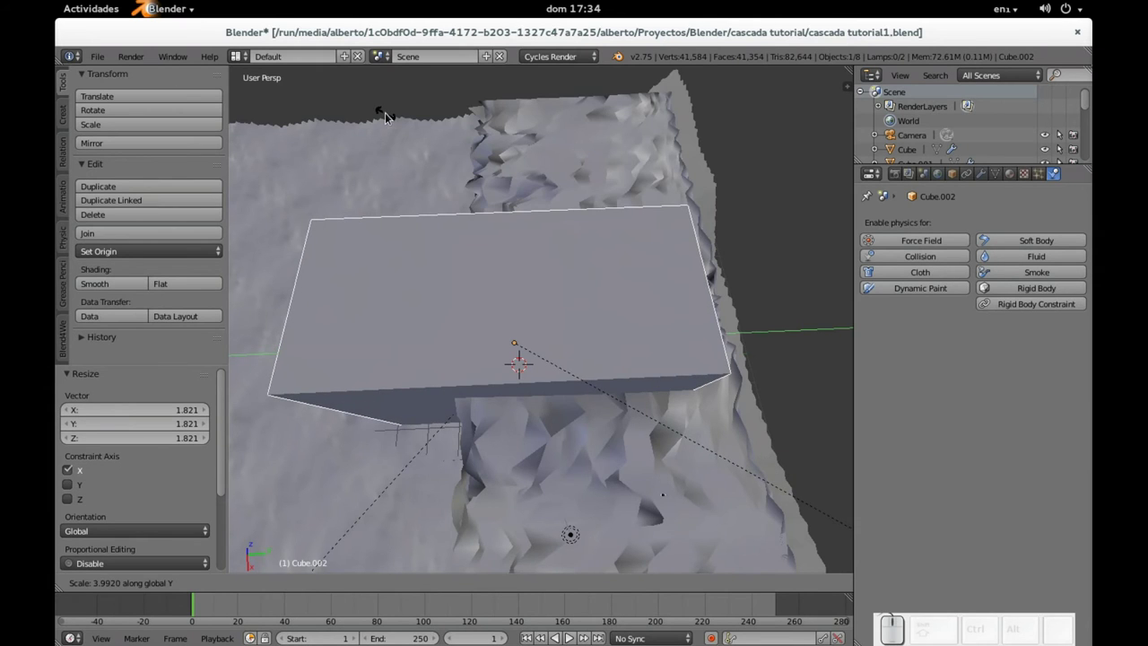
{"action": "left_click", "coordinate": [464, 155]}
{"action": "middle_click_drag", "start_coordinate": [464, 154], "coordinate": [441, 137]}
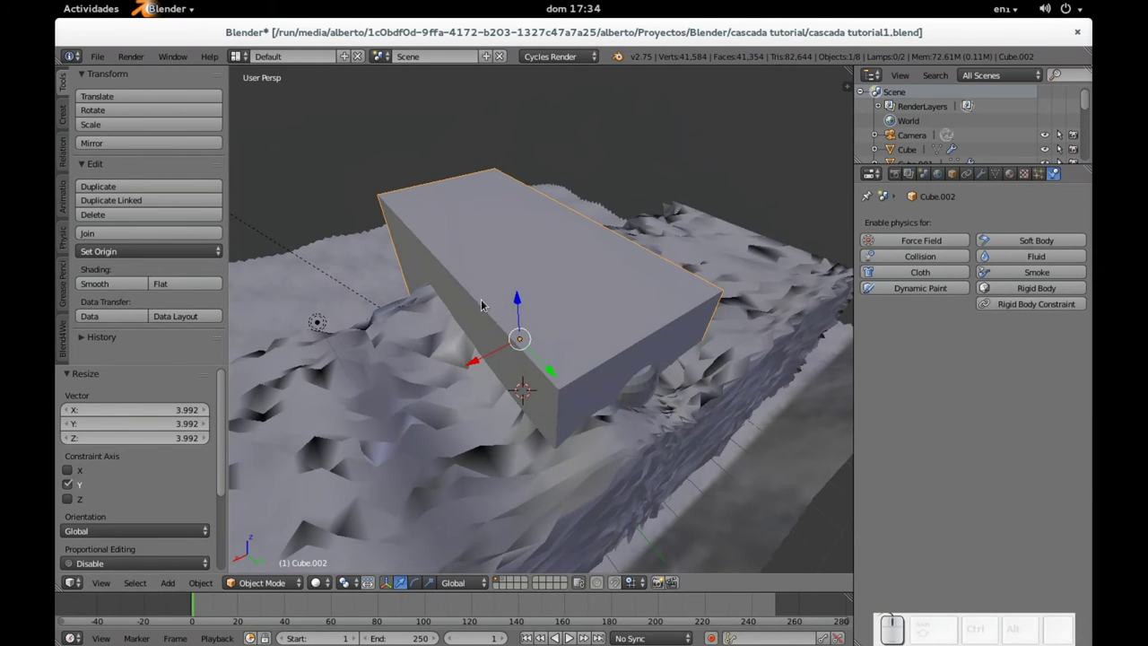
Step: Rescale the box to 1.208 along Y
{"action": "key", "text": "s"}
{"action": "key", "text": "Escape"}
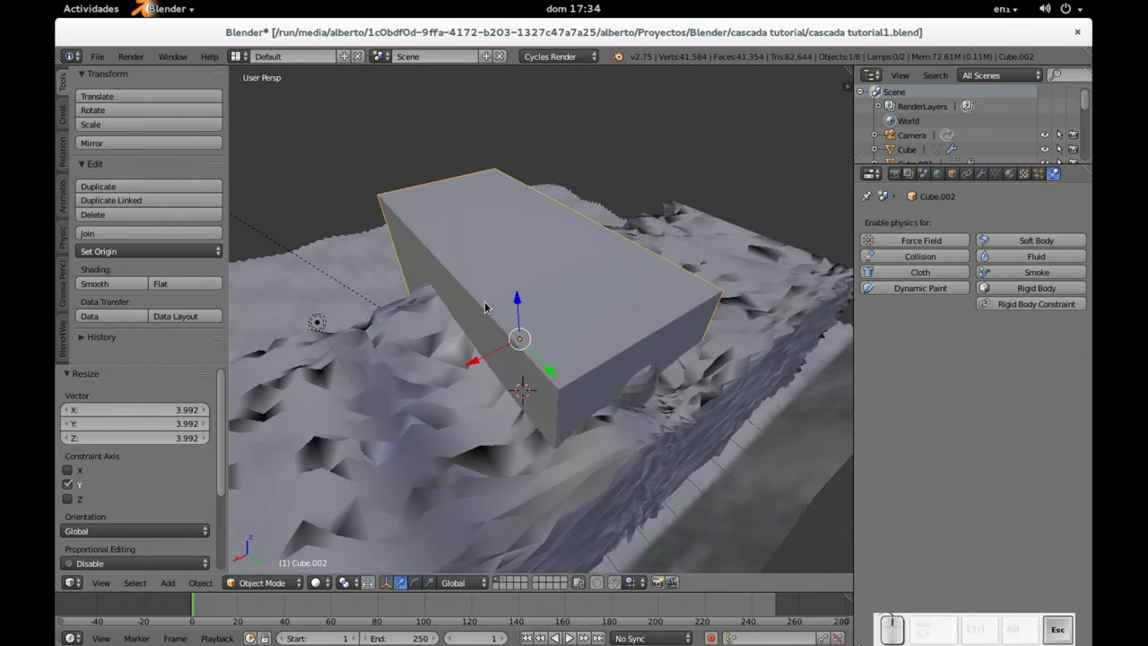
{"action": "key", "text": "s"}
{"action": "key", "text": "y"}
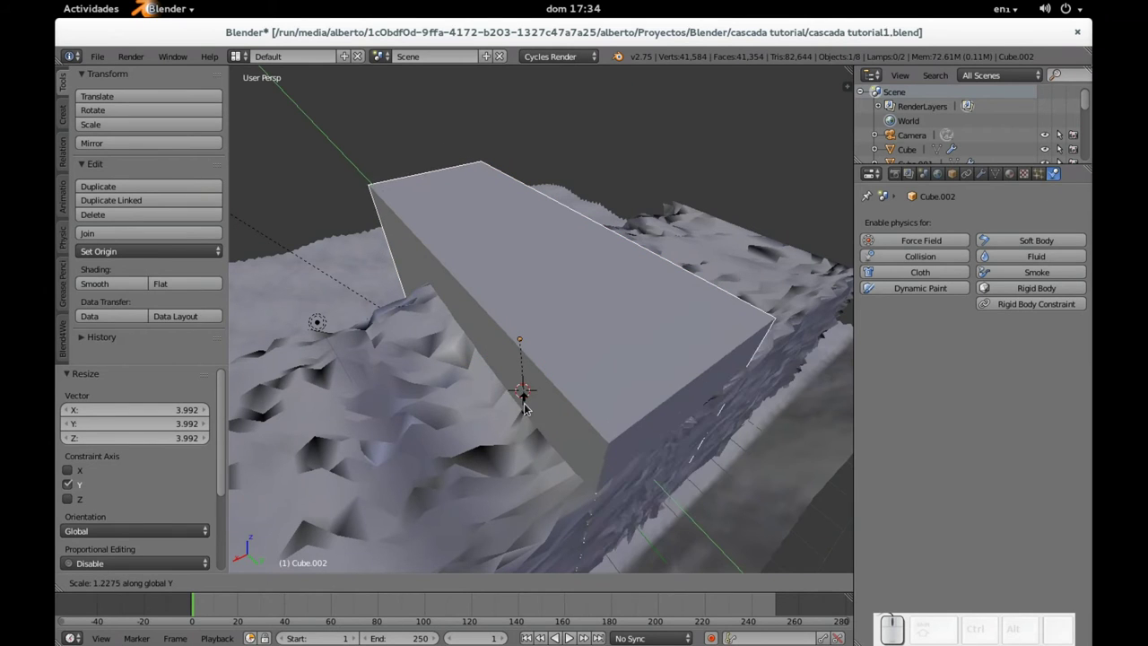
{"action": "left_click", "coordinate": [525, 406]}
{"action": "middle_click_drag", "start_coordinate": [525, 407], "coordinate": [577, 391]}
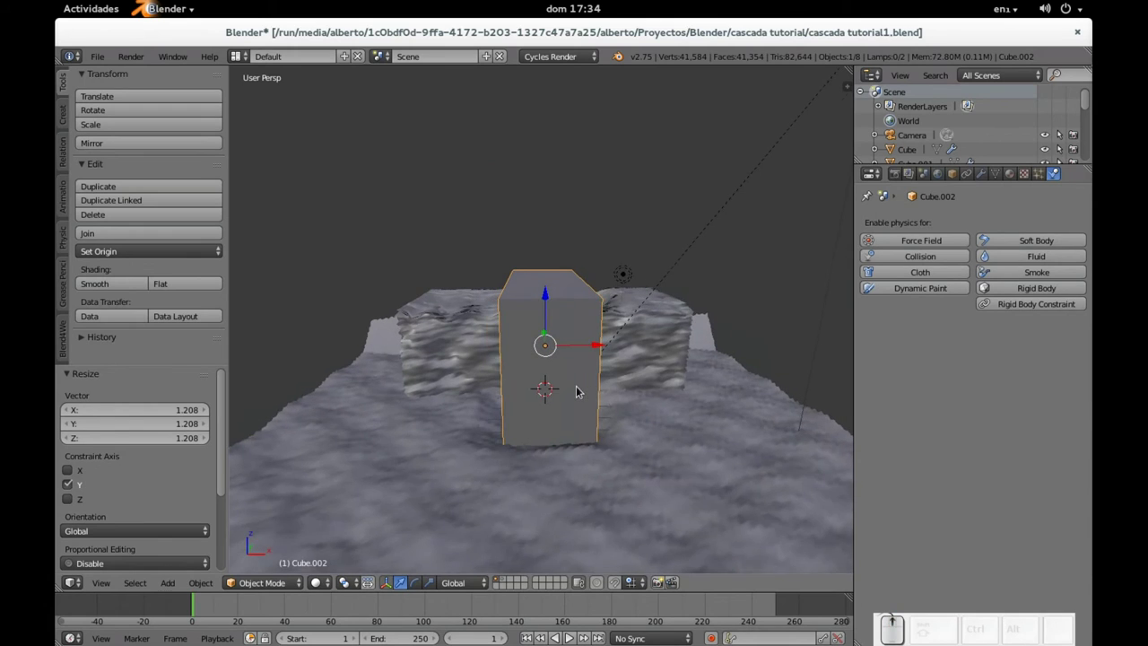
{"action": "scroll", "coordinate": [619, 402], "scroll_direction": "up", "scroll_amount": 2}
Step: Widen the box to 1.32 along X and shift it -0.152 along Y
{"action": "key", "text": "s"}
{"action": "key", "text": "x"}
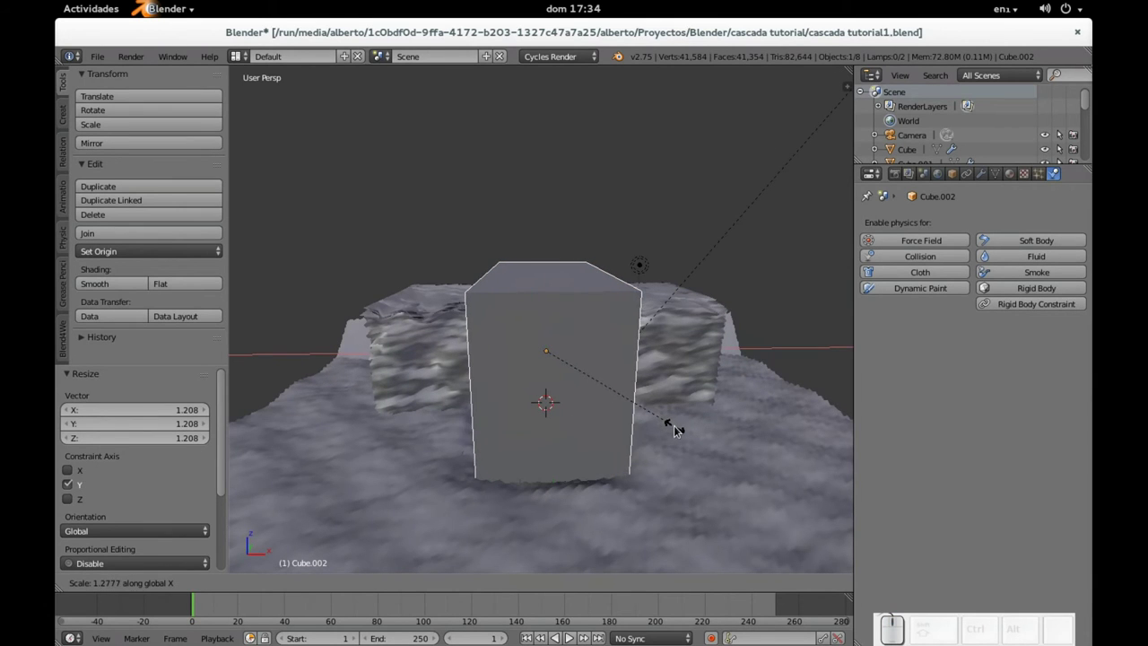
{"action": "left_click", "coordinate": [679, 430]}
{"action": "middle_click_drag", "start_coordinate": [679, 430], "coordinate": [574, 344]}
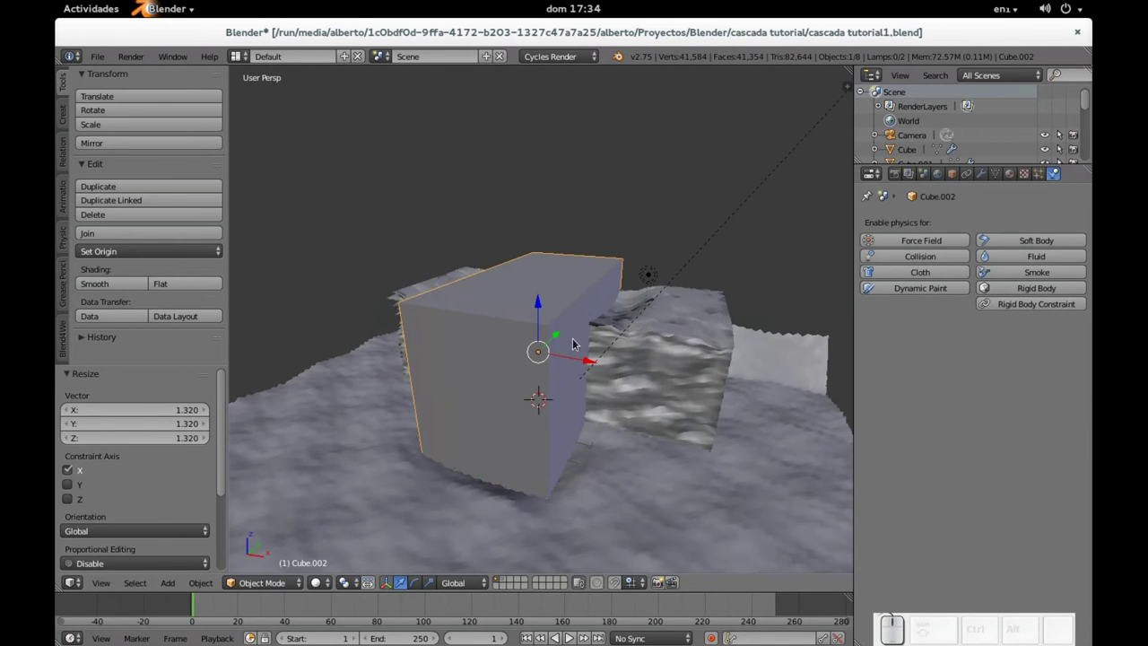
{"action": "left_click_drag", "start_coordinate": [556, 340], "coordinate": [549, 344]}
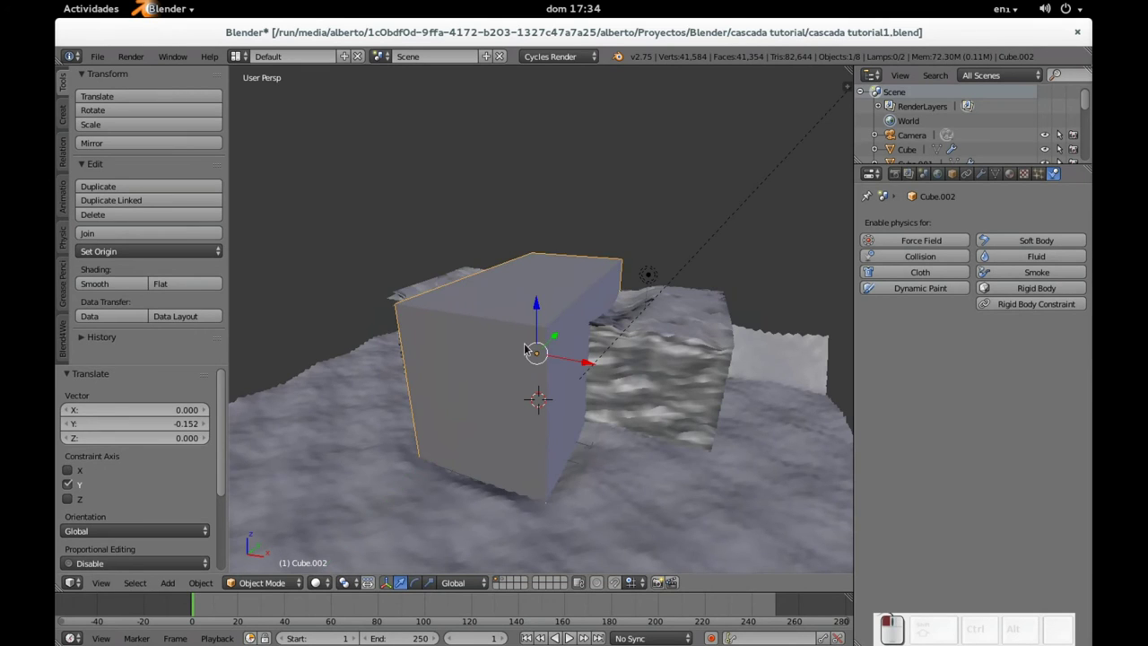
{"action": "scroll", "coordinate": [646, 332], "scroll_direction": "up", "scroll_amount": 3}
{"action": "middle_click_drag", "start_coordinate": [646, 330], "coordinate": [592, 330]}
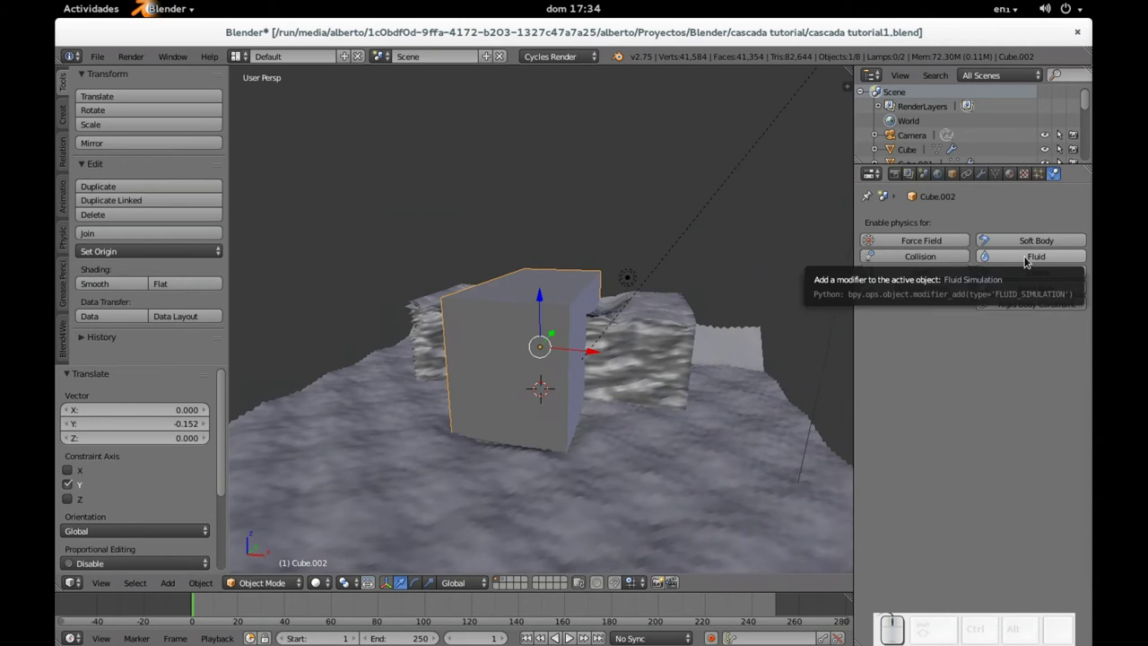
Step: Enable fluid physics on Cube.002 with Type Domain
{"action": "left_click", "coordinate": [1030, 256]}
{"action": "left_click", "coordinate": [980, 347]}
{"action": "left_click", "coordinate": [982, 296]}
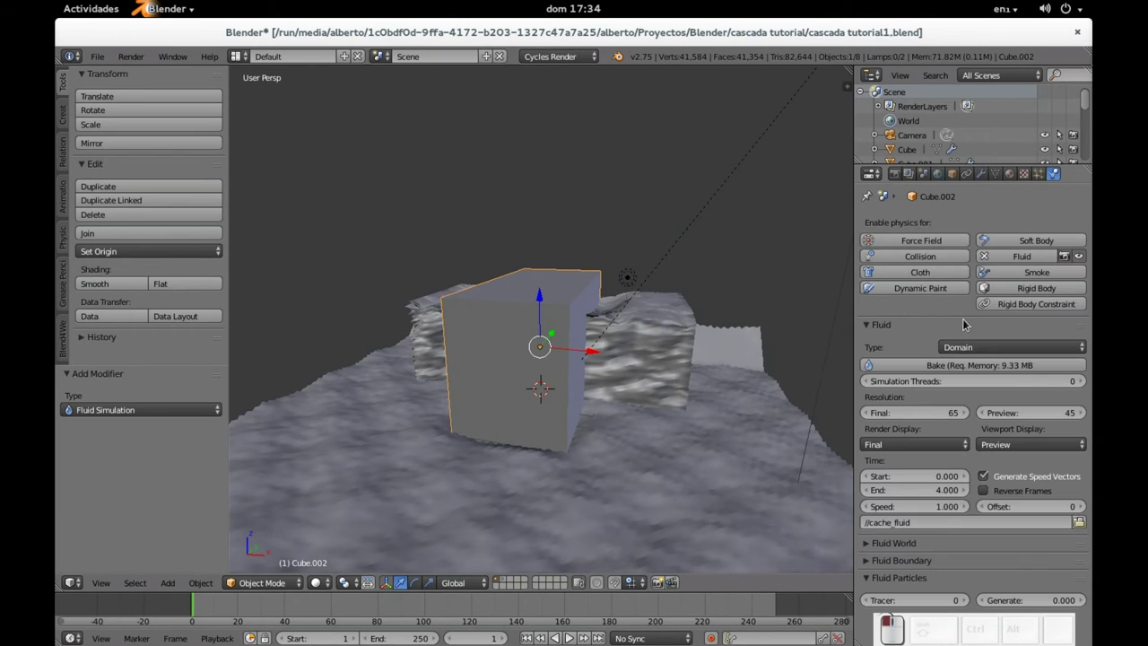
Step: Set final resolution 120 and Simulation Threads 1, then bake
{"action": "left_click", "coordinate": [954, 415]}
{"action": "type", "text": "120"}
{"action": "key", "text": "KP_Enter"}
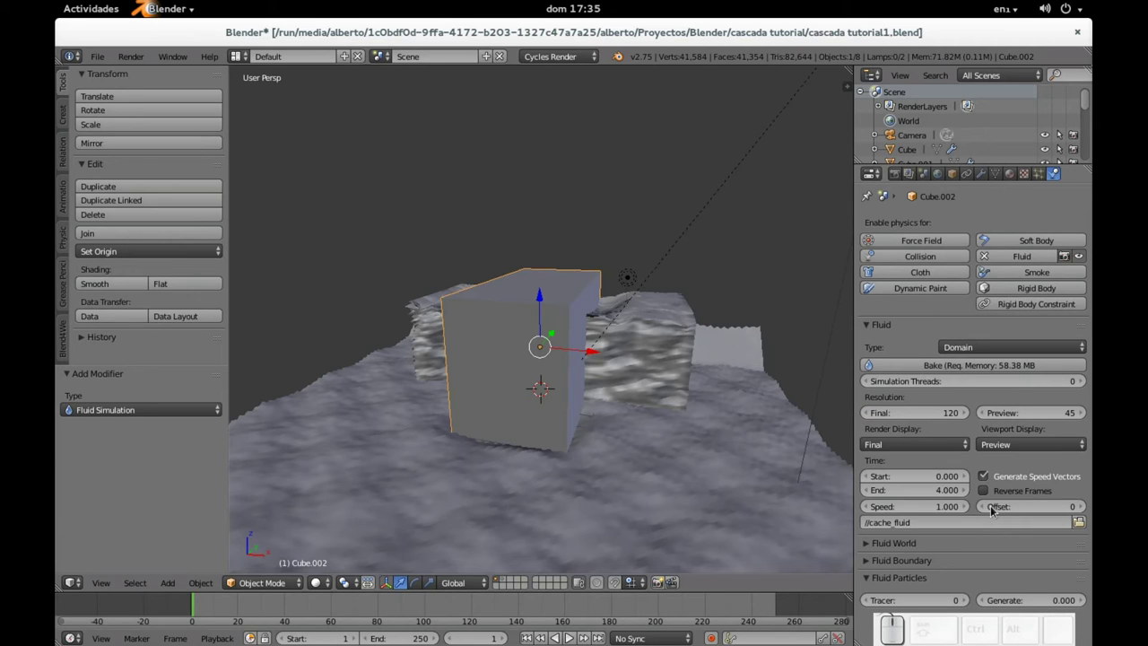
{"action": "left_click", "coordinate": [1081, 381]}
{"action": "left_click", "coordinate": [943, 367]}
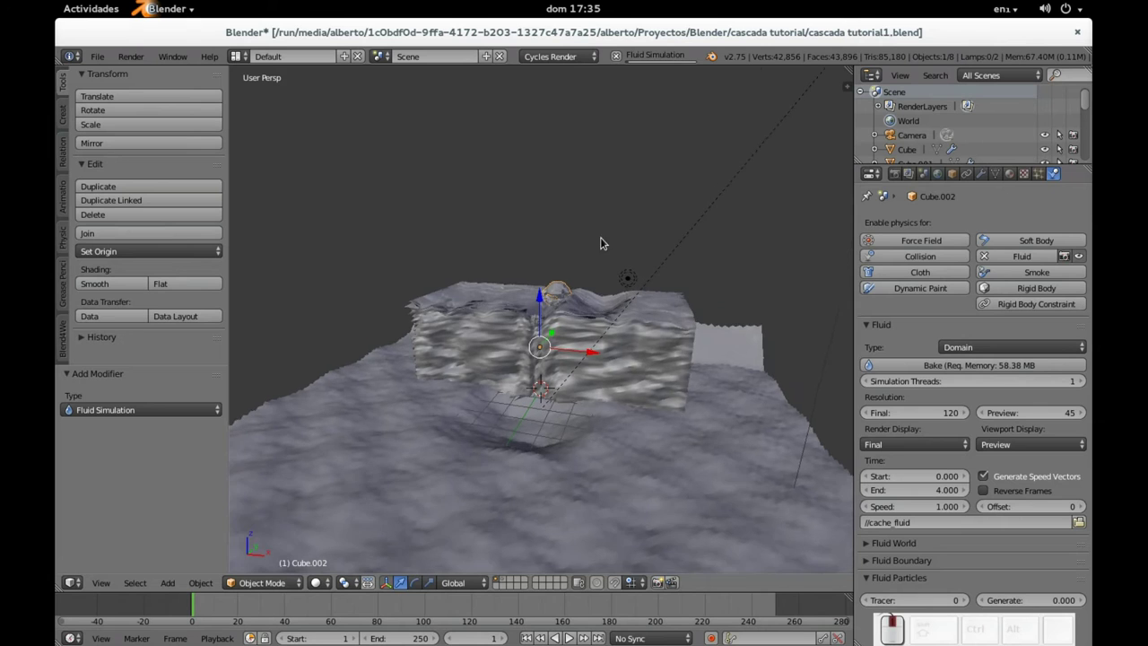
Step: Orbit and zoom around the baked fluid, changing the viewport shading
{"action": "middle_click_drag", "start_coordinate": [604, 243], "coordinate": [264, 380]}
{"action": "scroll", "coordinate": [611, 317], "scroll_direction": "up", "scroll_amount": 4}
{"action": "middle_click_drag", "start_coordinate": [611, 317], "coordinate": [389, 274]}
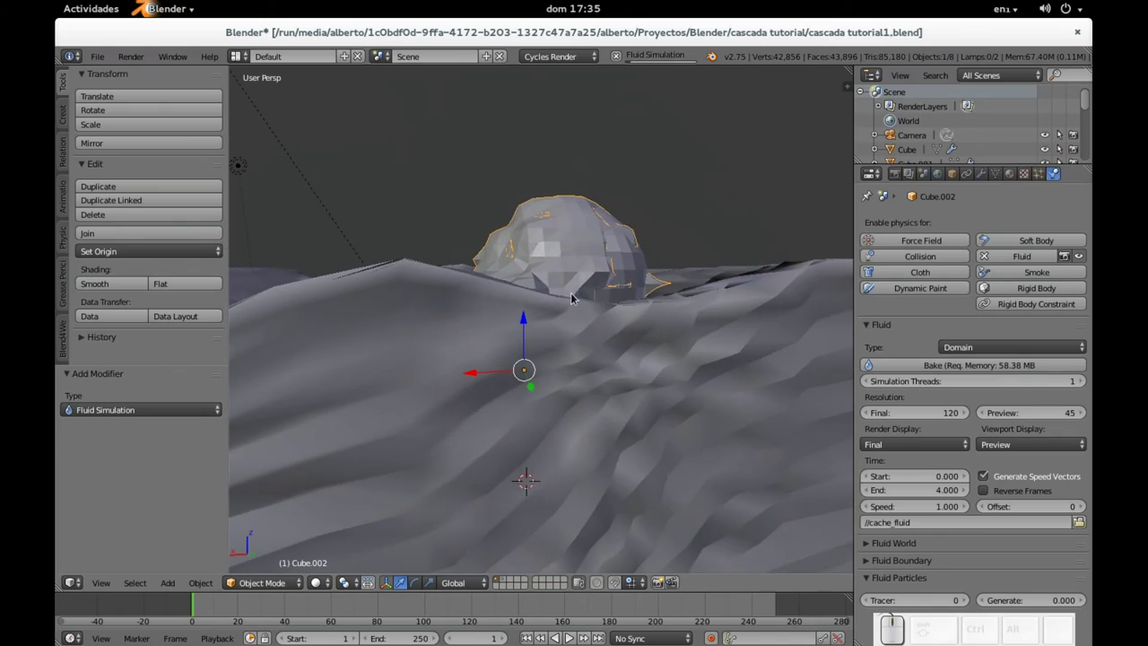
{"action": "mouse_move", "coordinate": [687, 310]}
{"action": "middle_mouse_down"}
{"action": "mouse_move", "coordinate": [538, 381]}
{"action": "mouse_move", "coordinate": [531, 374]}
{"action": "mouse_move", "coordinate": [564, 353]}
{"action": "mouse_move", "coordinate": [672, 418]}
{"action": "mouse_move", "coordinate": [621, 377]}
{"action": "mouse_move", "coordinate": [609, 401]}
{"action": "mouse_move", "coordinate": [684, 403]}
{"action": "mouse_move", "coordinate": [705, 384]}
{"action": "middle_mouse_up"}
{"action": "key", "text": "z"}
{"action": "key", "text": "z"}
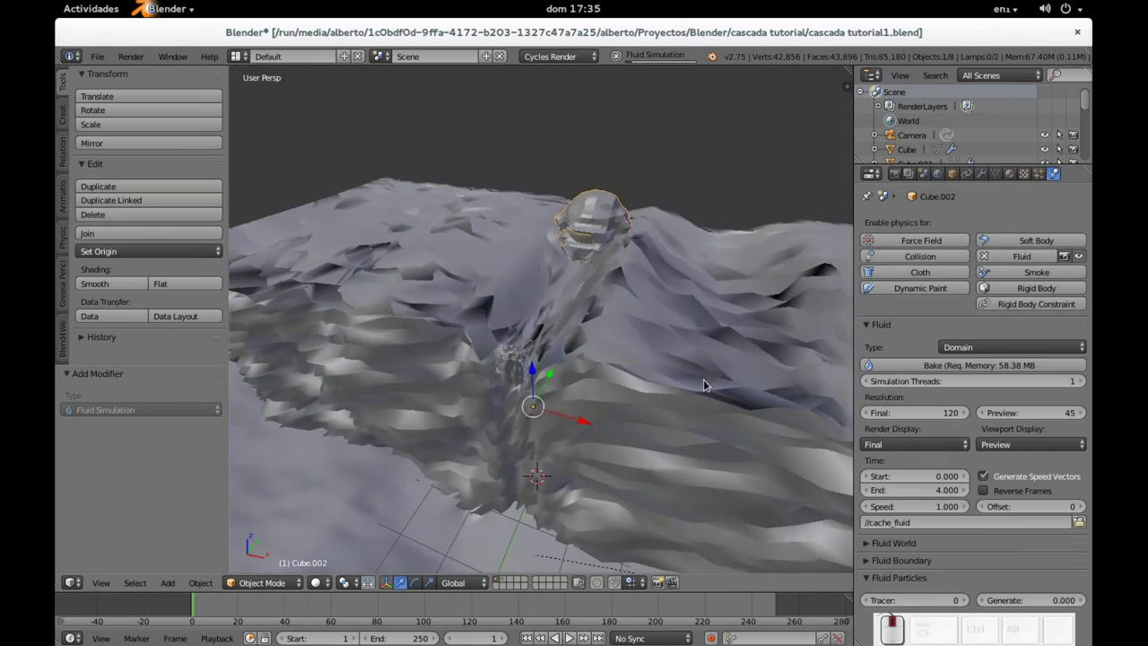
{"action": "mouse_move", "coordinate": [638, 418]}
{"action": "middle_mouse_down"}
{"action": "mouse_move", "coordinate": [616, 450]}
{"action": "mouse_move", "coordinate": [628, 406]}
{"action": "mouse_move", "coordinate": [622, 438]}
{"action": "mouse_move", "coordinate": [570, 363]}
{"action": "mouse_move", "coordinate": [634, 423]}
{"action": "middle_mouse_up"}
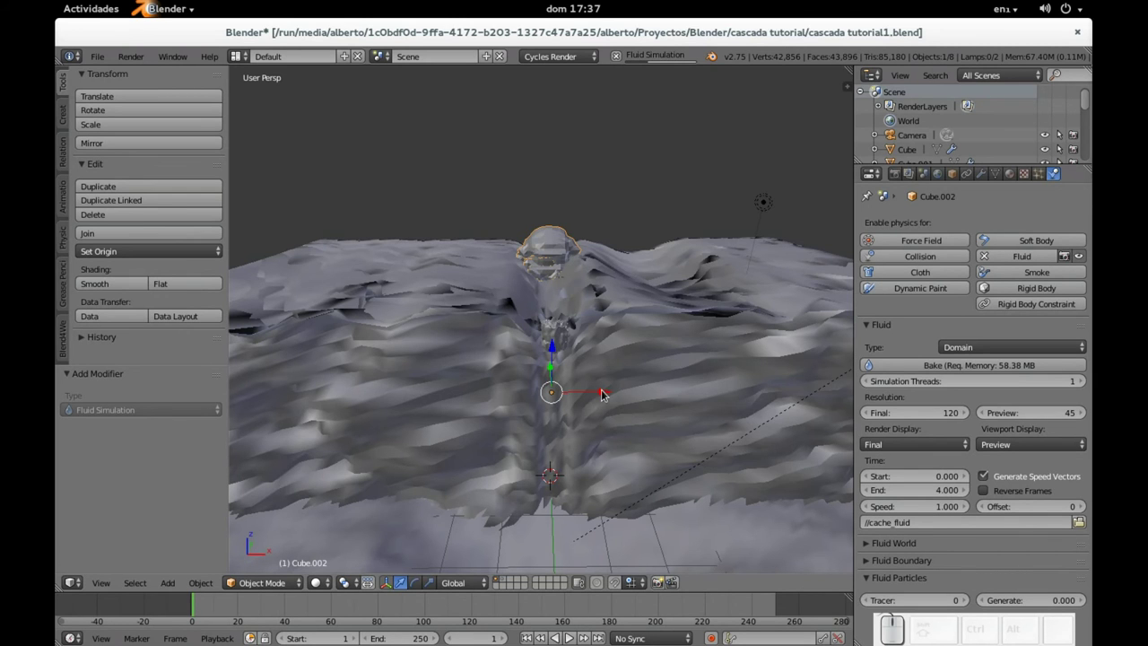
Step: Orbit around the terrain and domain, then play the fluid animation with Alt+A
{"action": "middle_click_drag", "start_coordinate": [664, 332], "coordinate": [727, 370]}
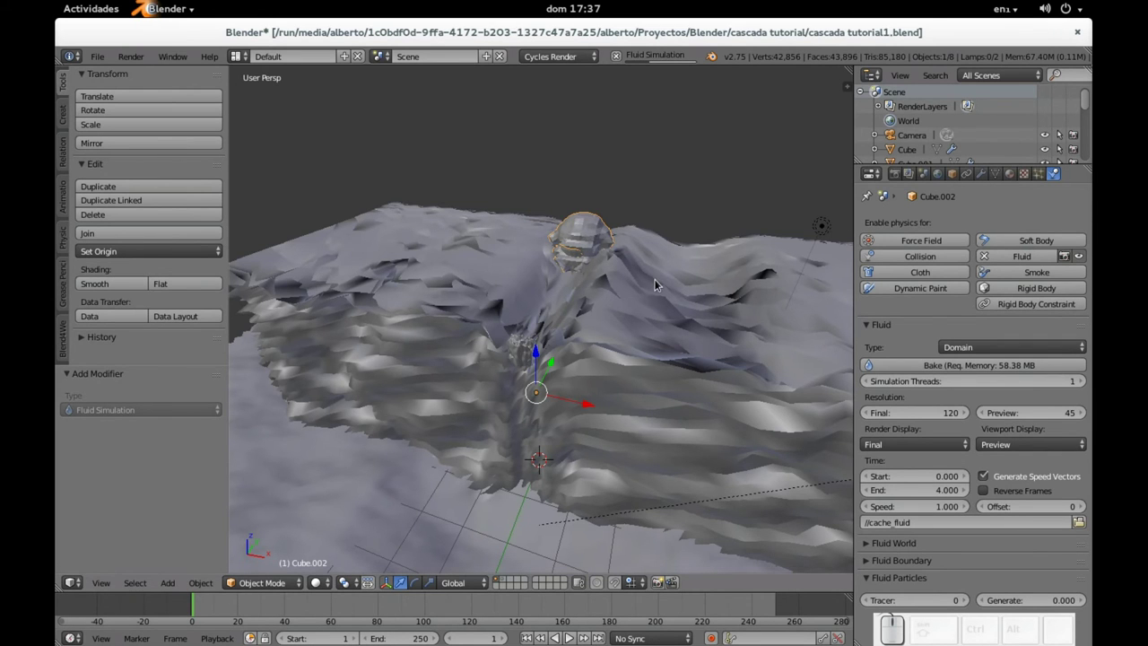
{"action": "middle_click_drag", "start_coordinate": [655, 279], "coordinate": [615, 302]}
{"action": "key", "text": "alt+a"}
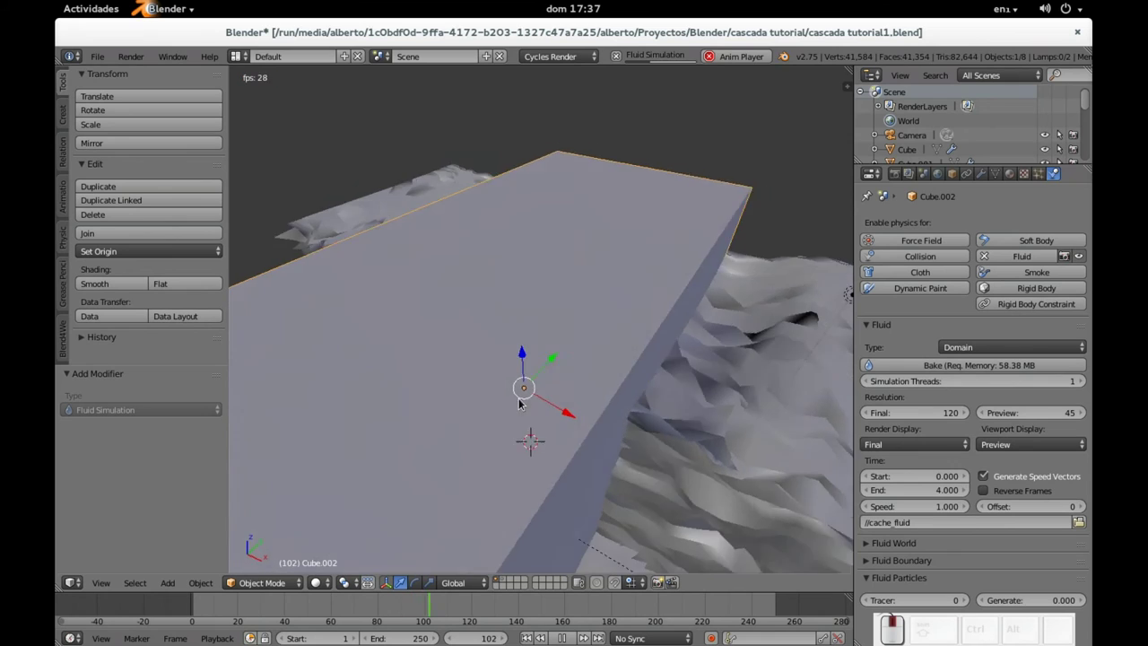
Step: Stop the playing simulation, rewind to frame 1, replay it, then stop and rewind again
{"action": "middle_click_drag", "start_coordinate": [565, 377], "coordinate": [544, 401]}
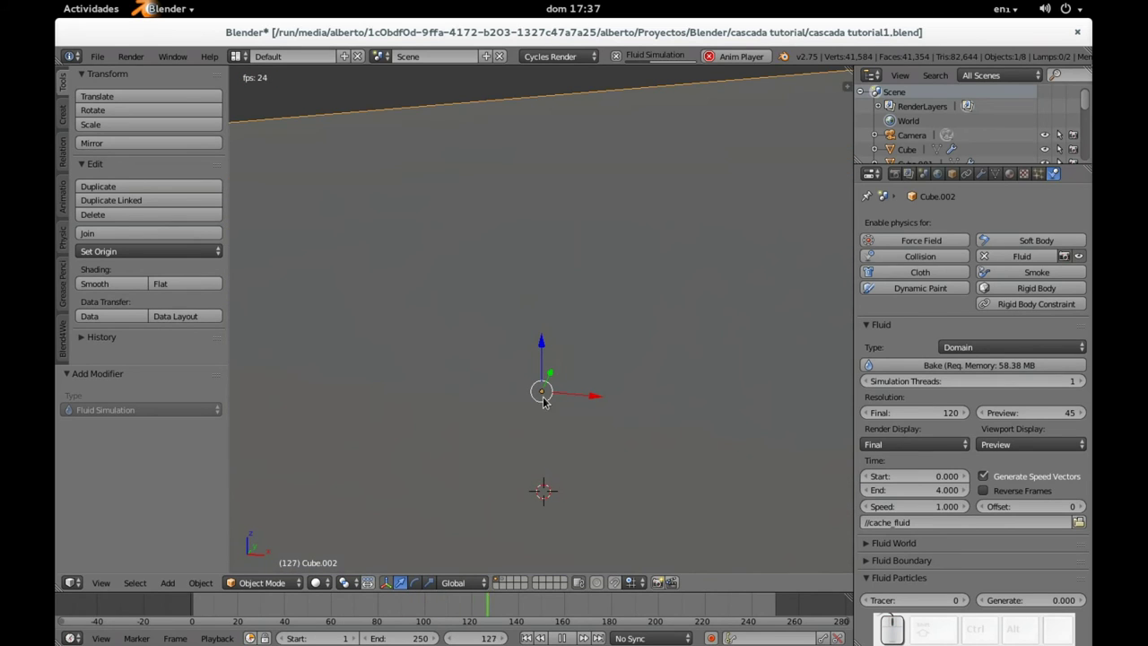
{"action": "left_click", "coordinate": [561, 637]}
{"action": "left_click", "coordinate": [528, 638]}
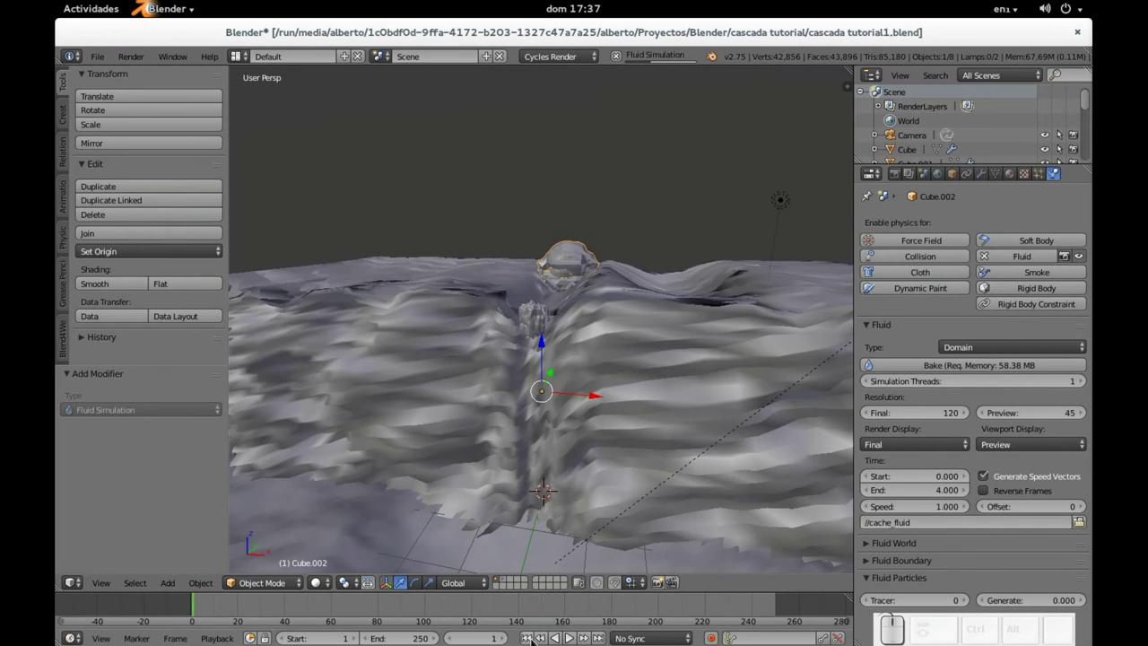
{"action": "left_click", "coordinate": [571, 638]}
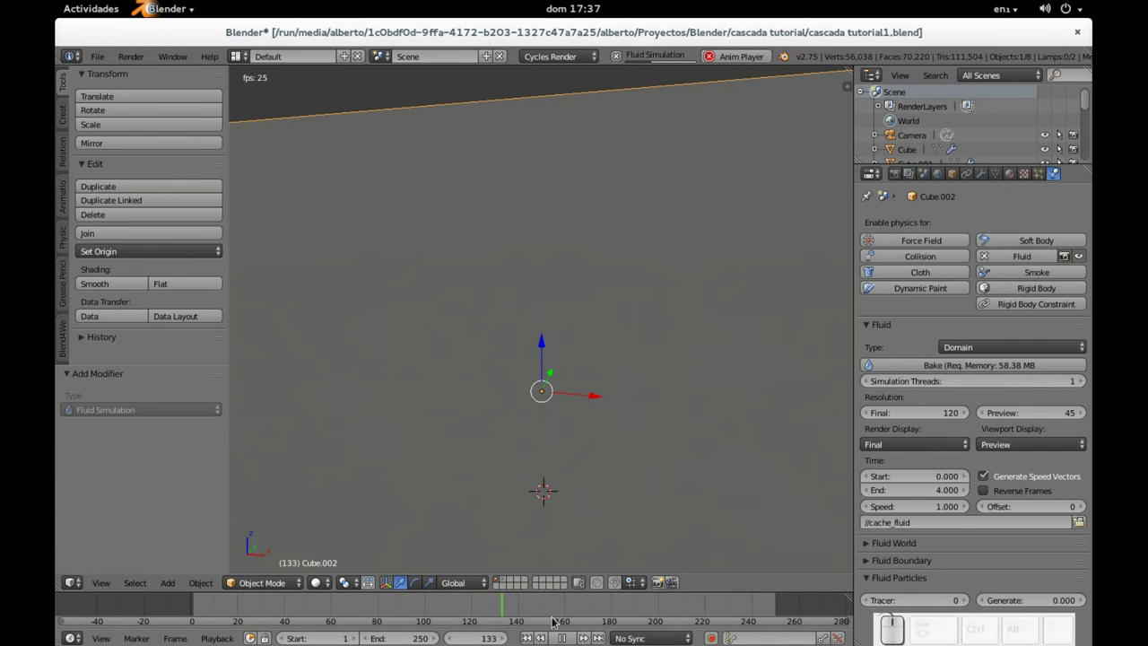
{"action": "left_click", "coordinate": [564, 638]}
{"action": "left_click", "coordinate": [527, 638]}
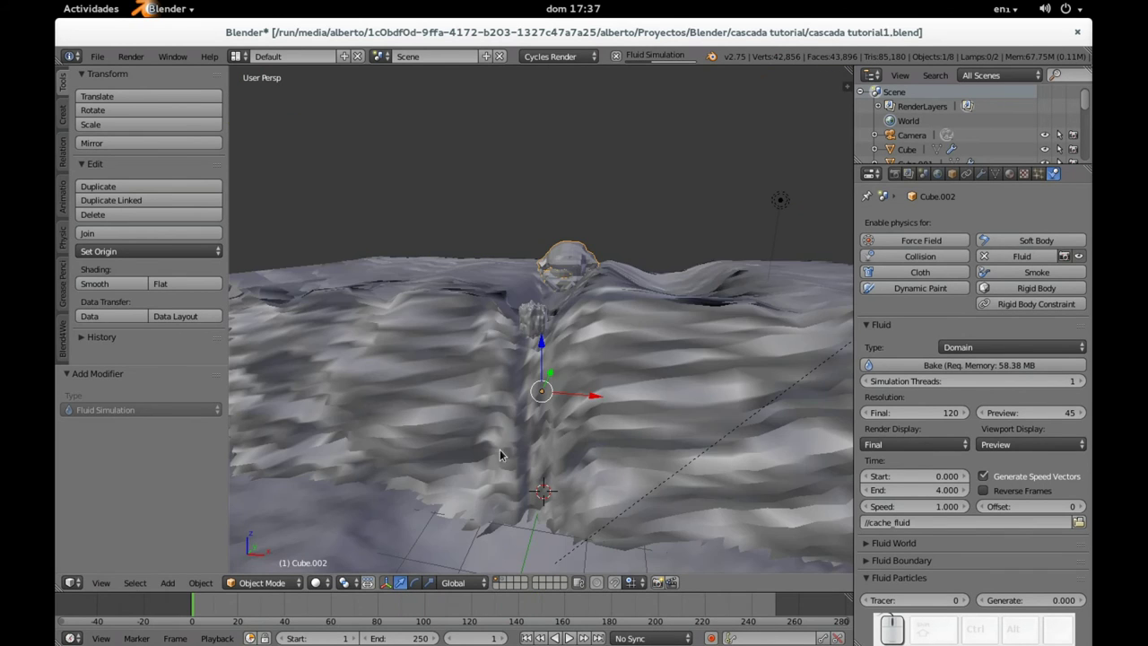
Step: Orbit around the terrain, replay the simulation with Alt+A, and rewind to frame 1
{"action": "middle_click_drag", "start_coordinate": [500, 450], "coordinate": [668, 314]}
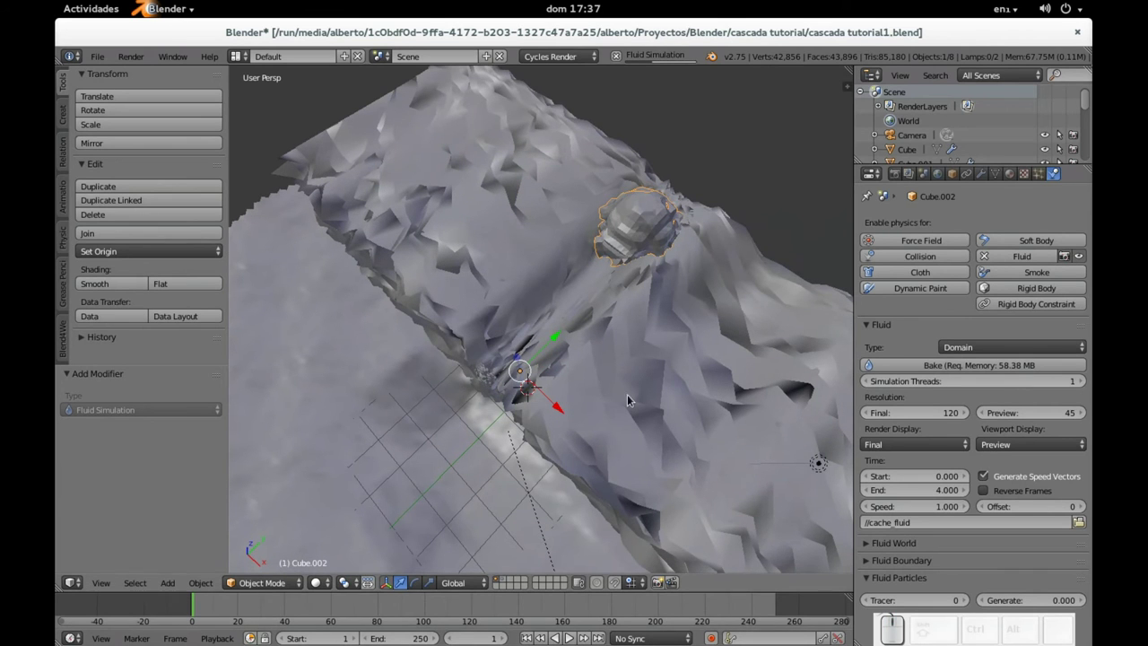
{"action": "middle_click_drag", "start_coordinate": [568, 281], "coordinate": [599, 224]}
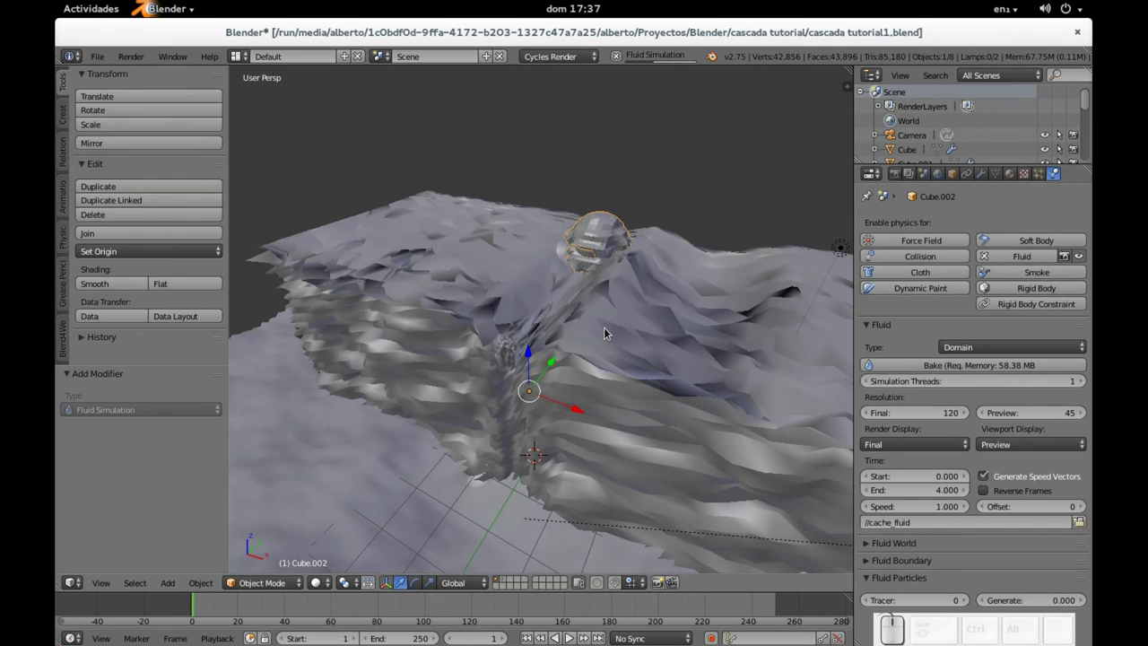
{"action": "mouse_move", "coordinate": [604, 332]}
{"action": "middle_mouse_down"}
{"action": "mouse_move", "coordinate": [583, 340]}
{"action": "mouse_move", "coordinate": [604, 343]}
{"action": "middle_mouse_up"}
{"action": "key", "text": "alt+a"}
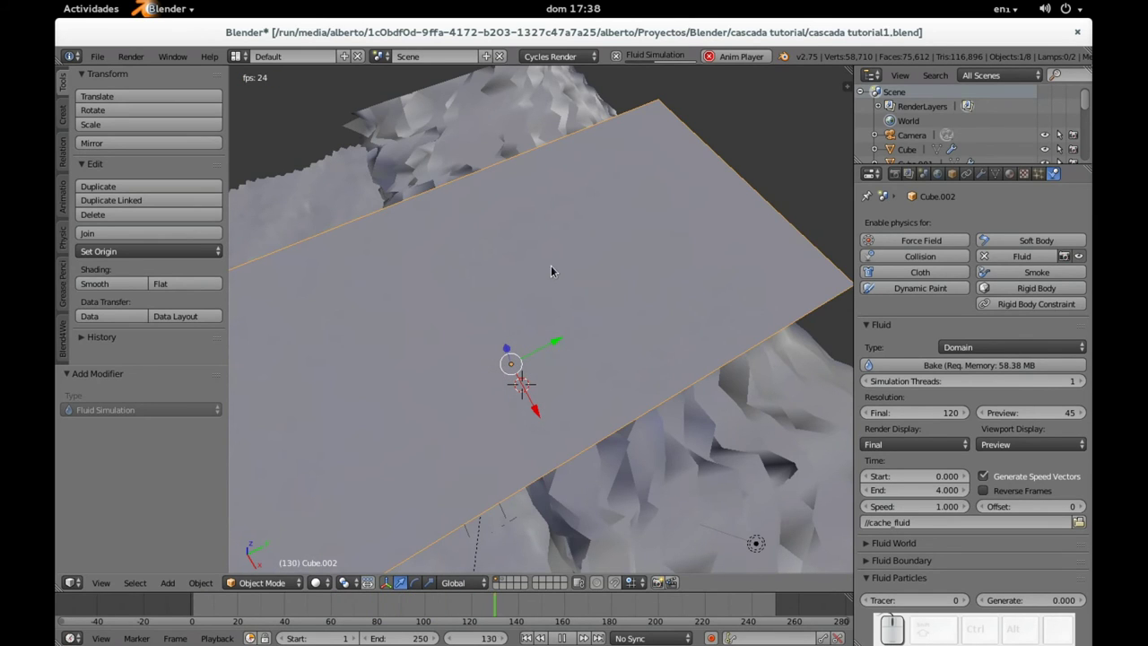
{"action": "left_click", "coordinate": [562, 638]}
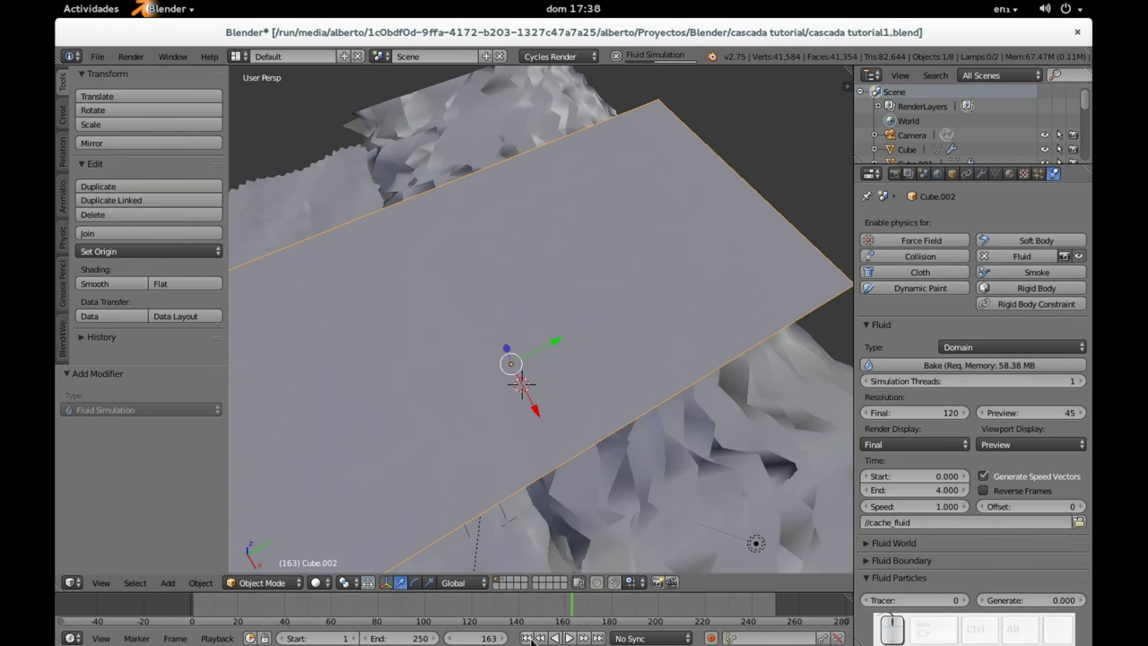
{"action": "left_click", "coordinate": [527, 637]}
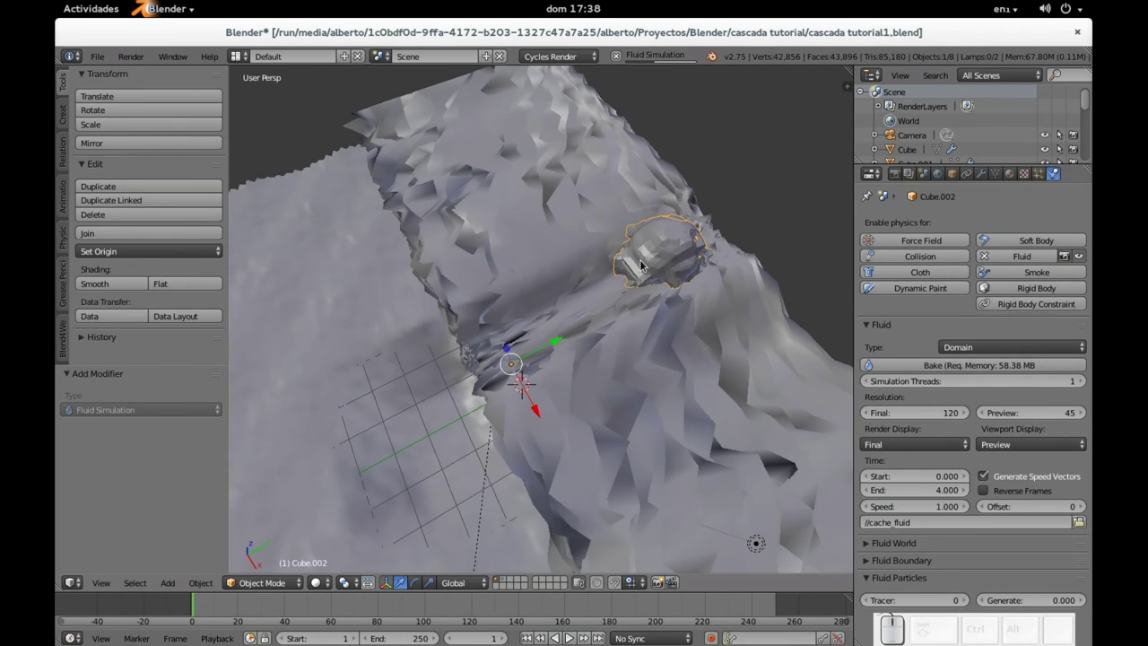
{"action": "middle_click_drag", "start_coordinate": [558, 311], "coordinate": [489, 380]}
{"action": "middle_click_drag", "start_coordinate": [577, 318], "coordinate": [575, 401]}
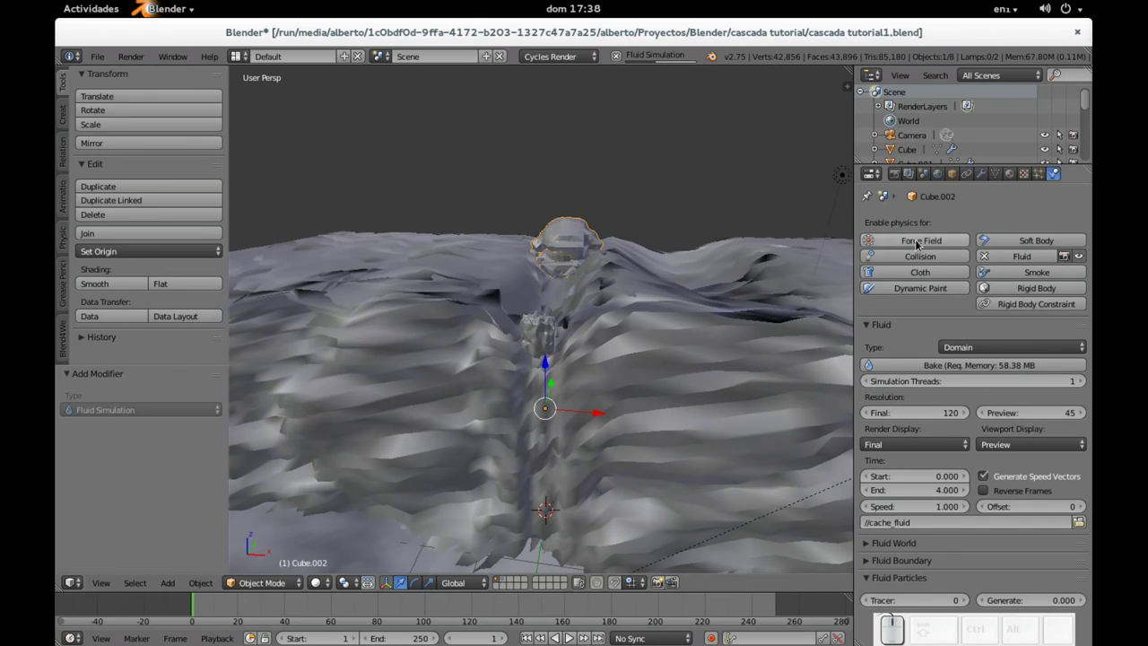
Step: Give the fluid domain a new Glass BSDF material with IOR 1.333
{"action": "left_click", "coordinate": [1007, 176]}
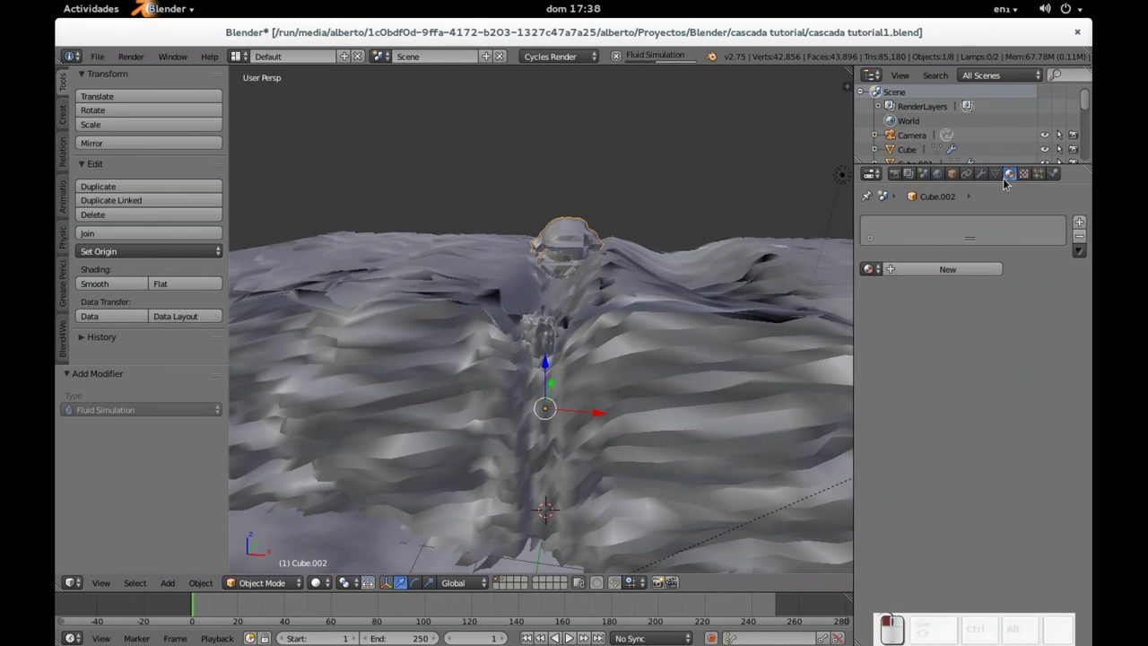
{"action": "left_click", "coordinate": [932, 270]}
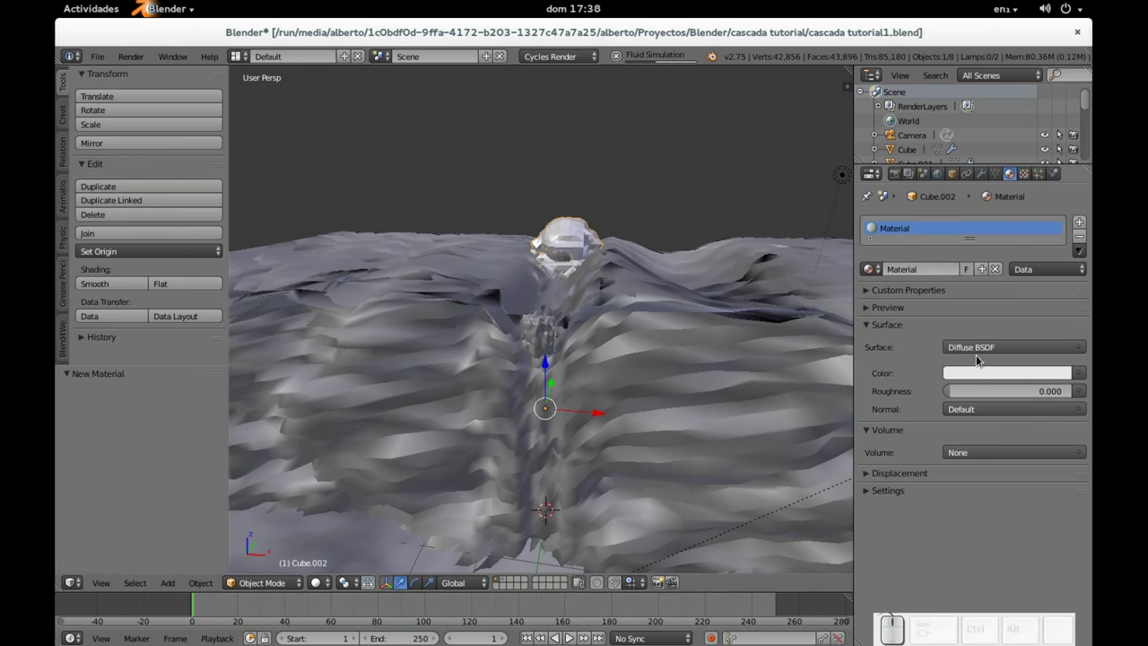
{"action": "left_click", "coordinate": [976, 350]}
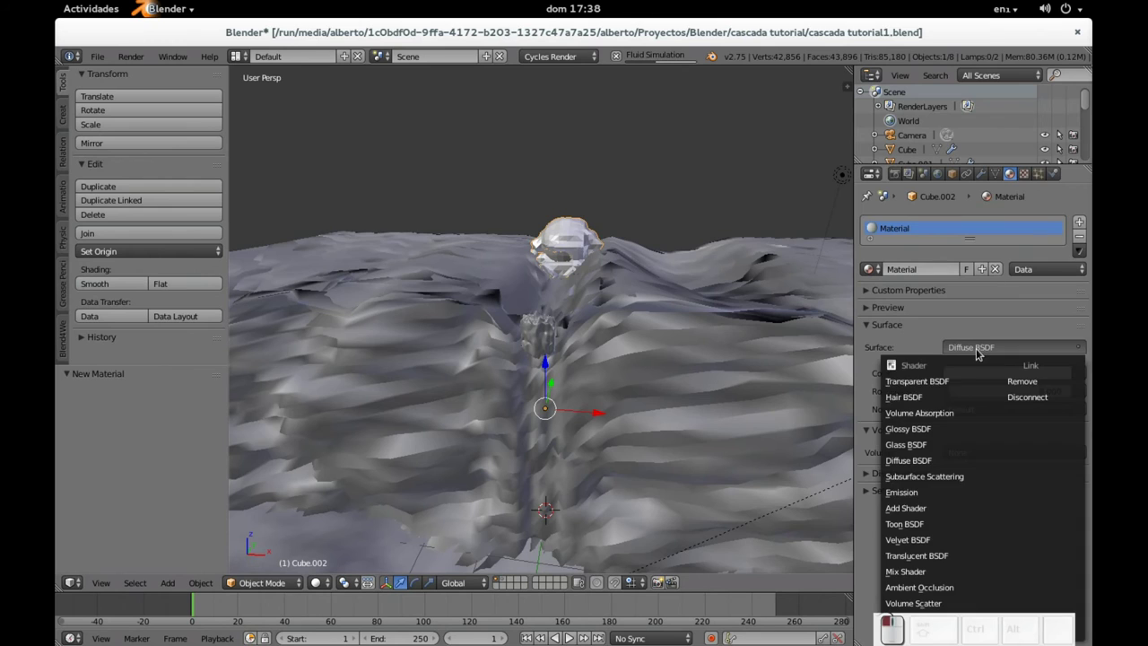
{"action": "left_click", "coordinate": [927, 447]}
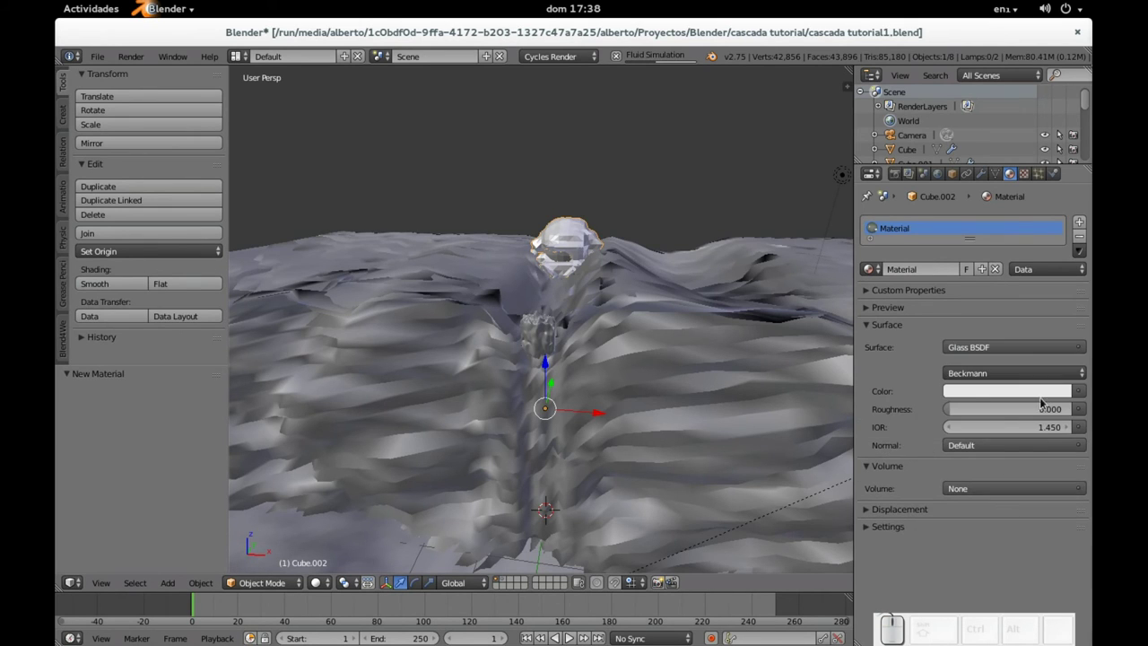
{"action": "left_click", "coordinate": [988, 430]}
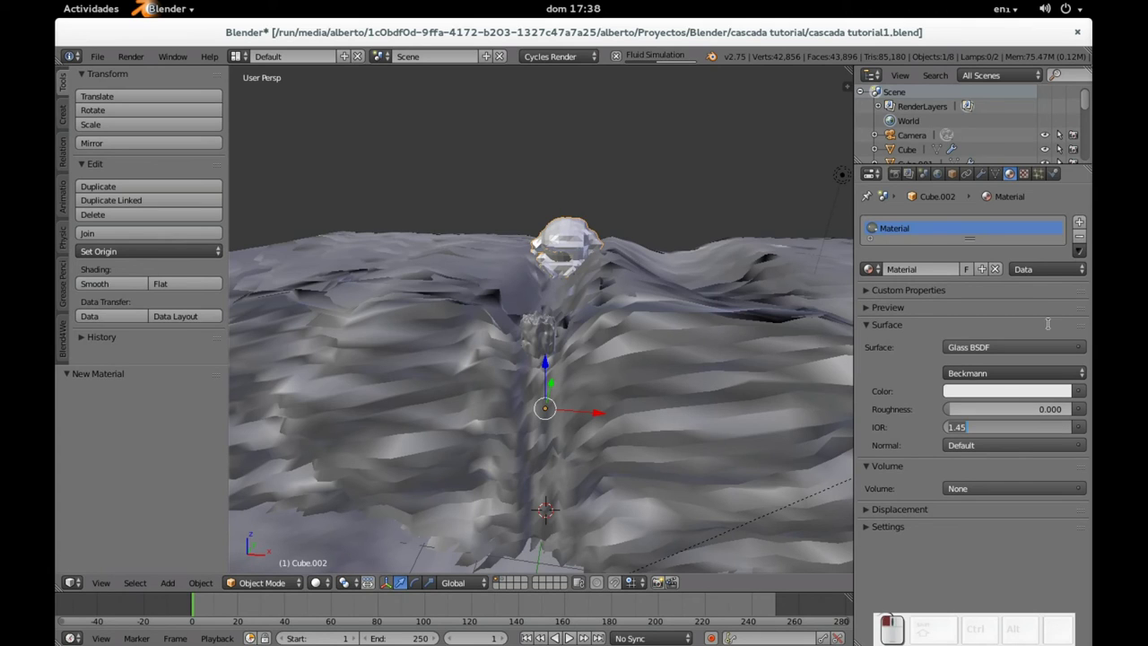
{"action": "type", "text": "1"}
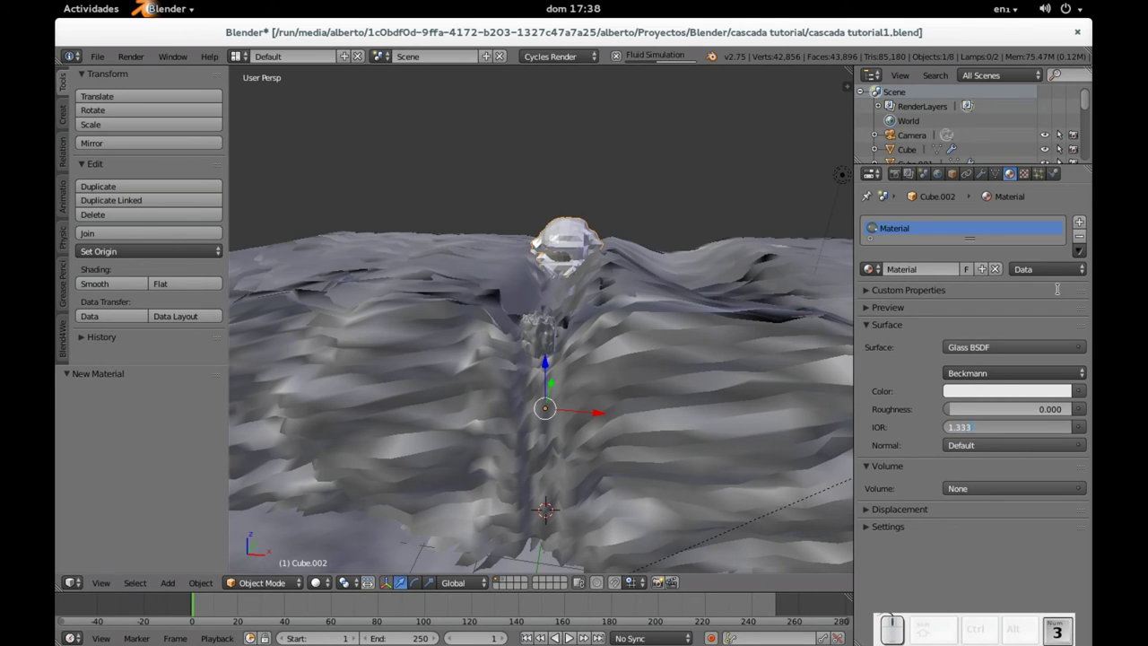
{"action": "key", "text": "Return"}
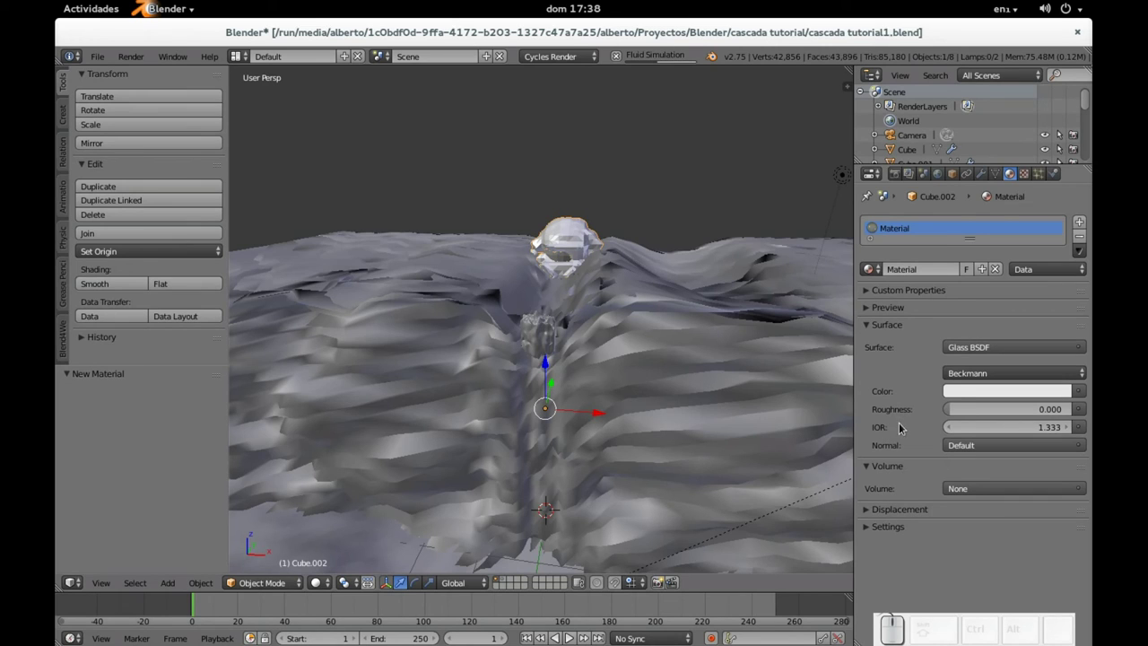
Step: Tint the glass colour light blue and start the simulation playback
{"action": "left_click", "coordinate": [968, 391]}
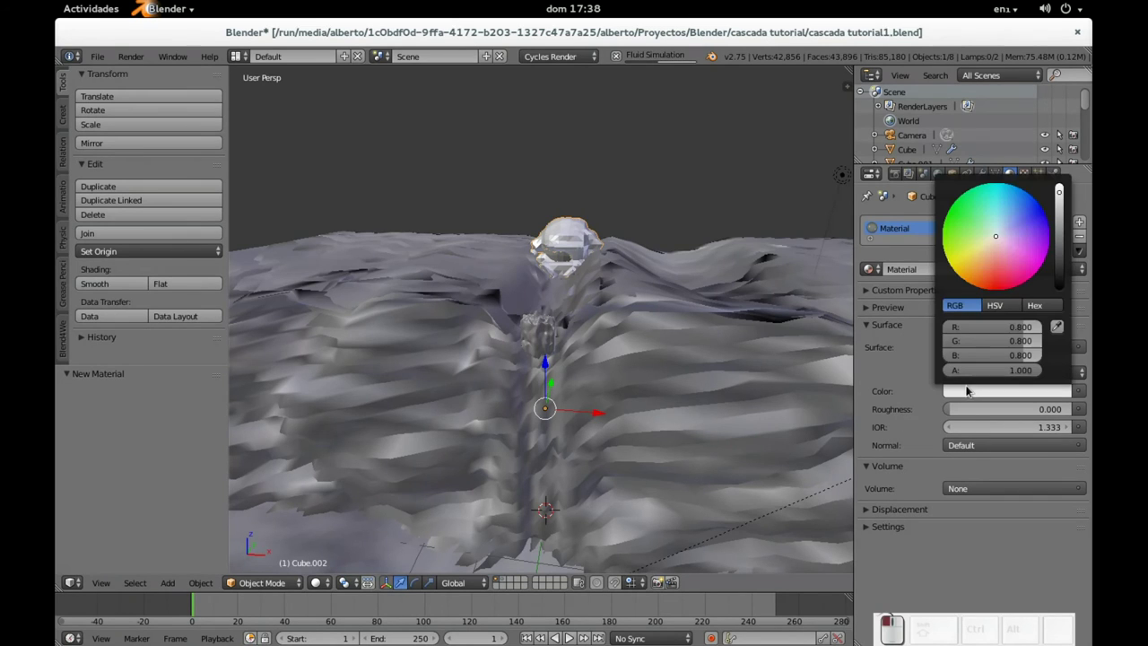
{"action": "left_click", "coordinate": [1002, 231]}
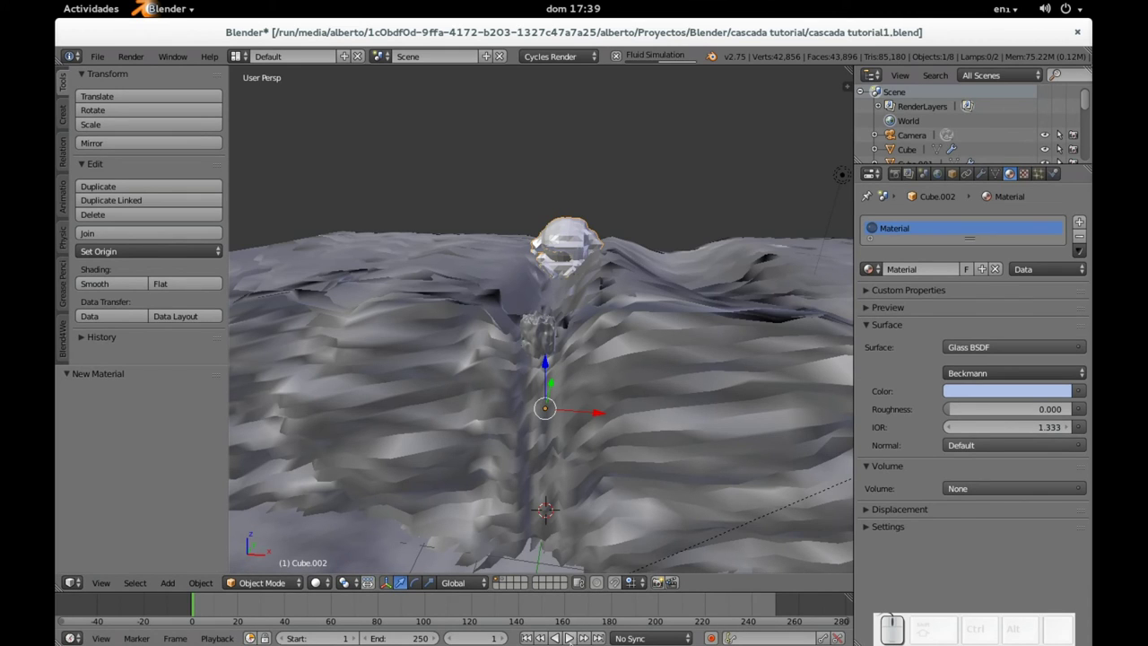
{"action": "left_click", "coordinate": [565, 638]}
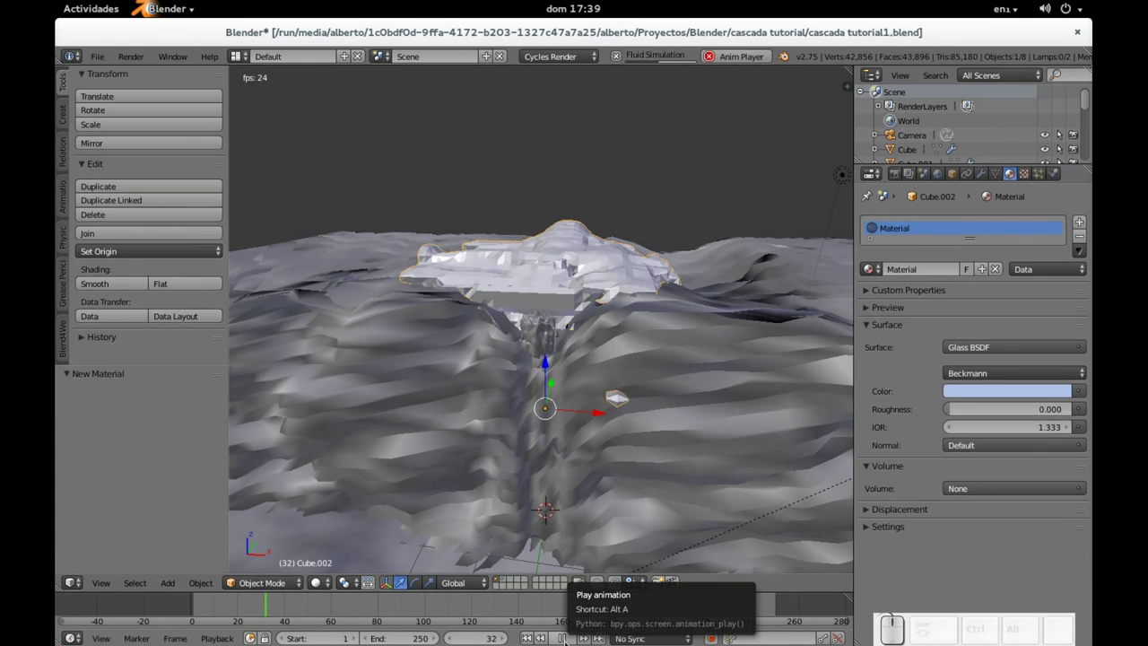
Step: Pause at frame 63, inspect the water from low and elevated angles, and render it with F12
{"action": "left_click", "coordinate": [564, 638]}
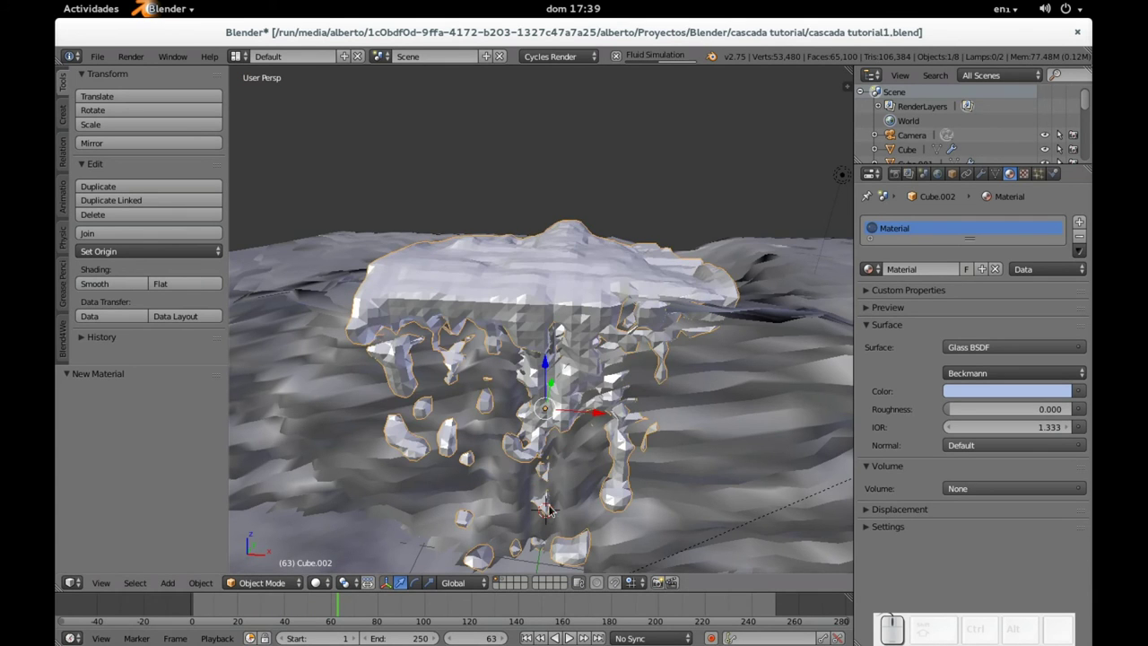
{"action": "middle_click_drag", "start_coordinate": [556, 440], "coordinate": [565, 366]}
{"action": "middle_click_drag", "start_coordinate": [647, 344], "coordinate": [608, 330]}
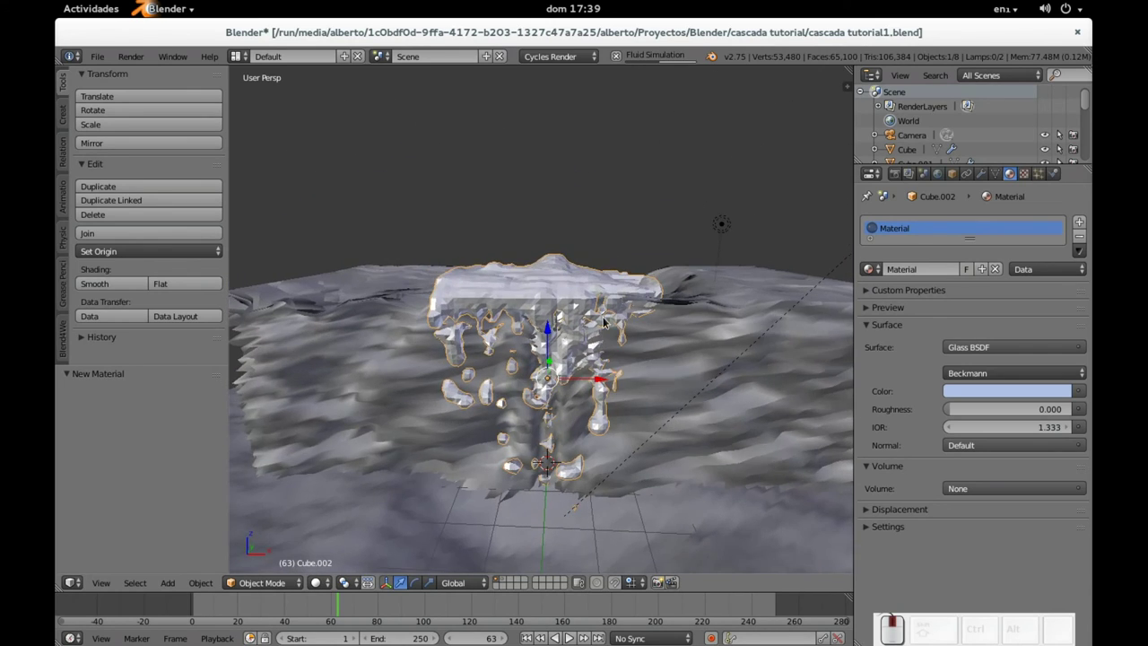
{"action": "scroll", "coordinate": [587, 309], "scroll_direction": "up", "scroll_amount": 2}
{"action": "scroll", "coordinate": [584, 306], "scroll_direction": "down", "scroll_amount": 2}
{"action": "middle_click_drag", "start_coordinate": [584, 307], "coordinate": [590, 274]}
{"action": "key", "text": "F12"}
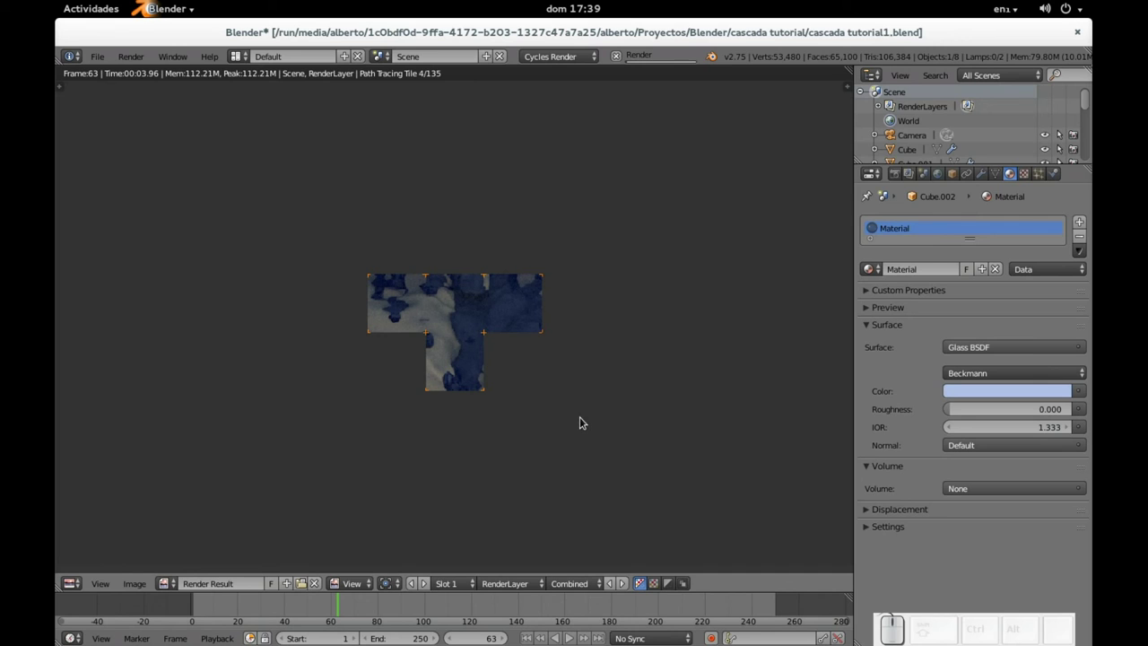
Step: Cancel the frame-63 render, rewind to frame 1, and select the fluid domain Cube.002
{"action": "key", "text": "Escape"}
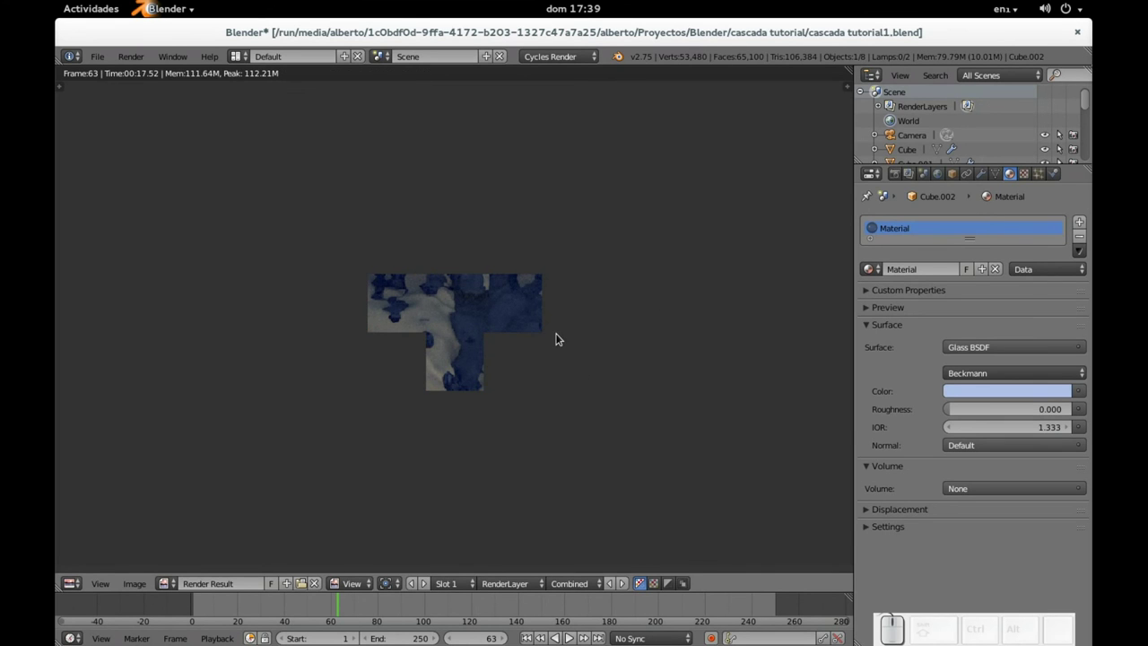
{"action": "key", "text": "Escape"}
{"action": "middle_click_drag", "start_coordinate": [619, 308], "coordinate": [567, 330]}
{"action": "scroll", "coordinate": [635, 284], "scroll_direction": "up", "scroll_amount": 3}
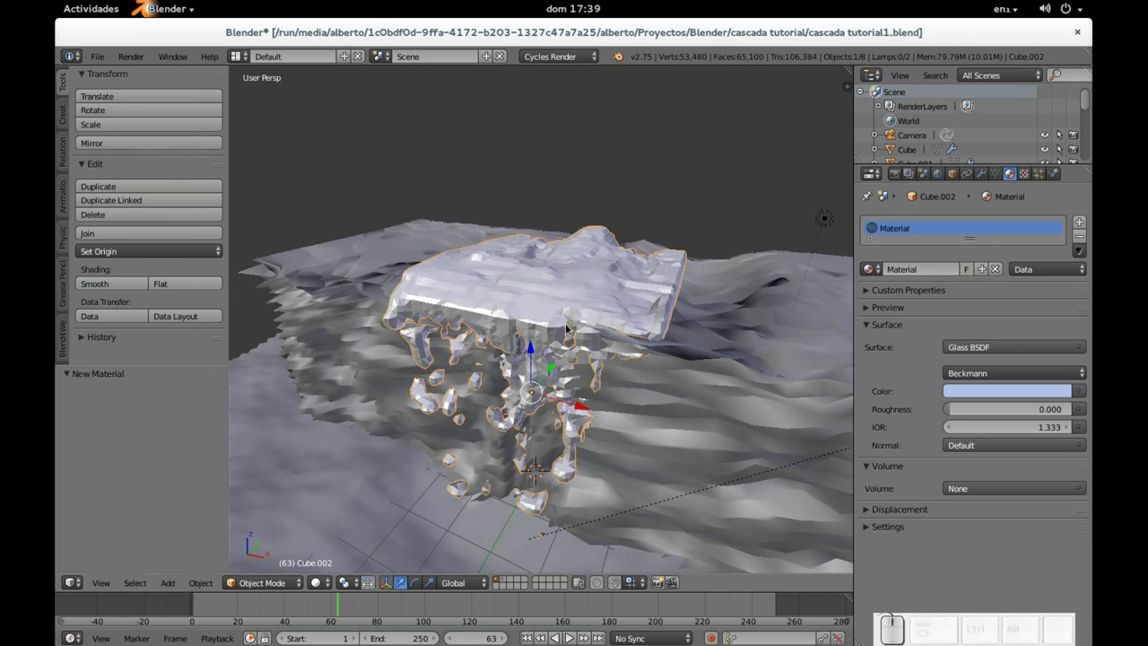
{"action": "right_click", "coordinate": [592, 260]}
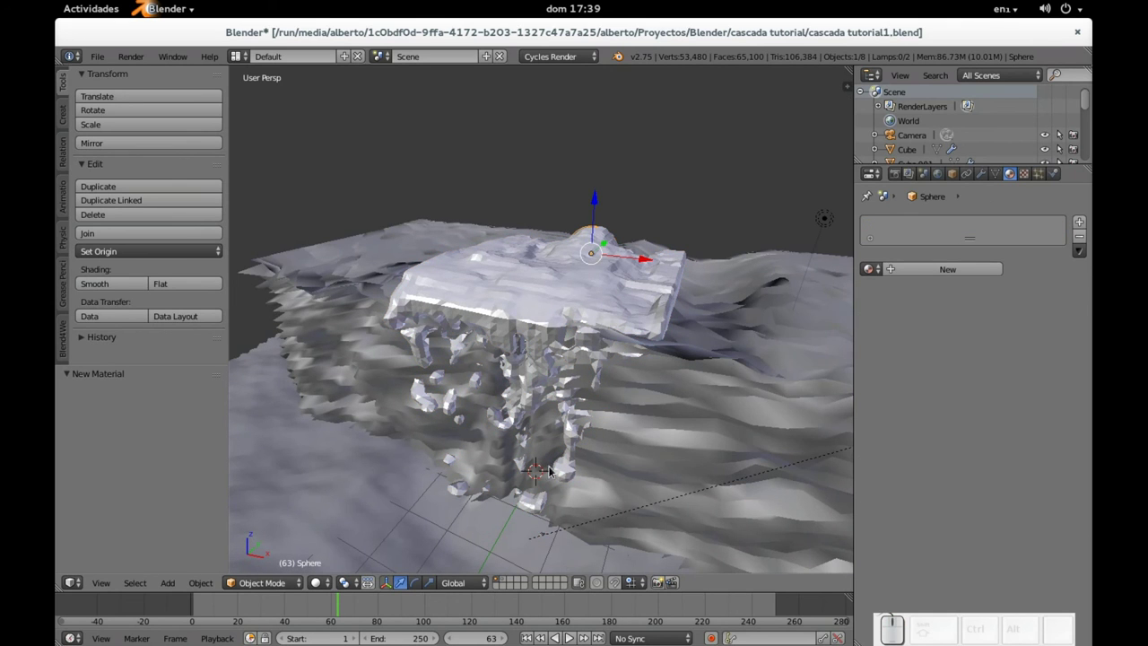
{"action": "left_click", "coordinate": [526, 638]}
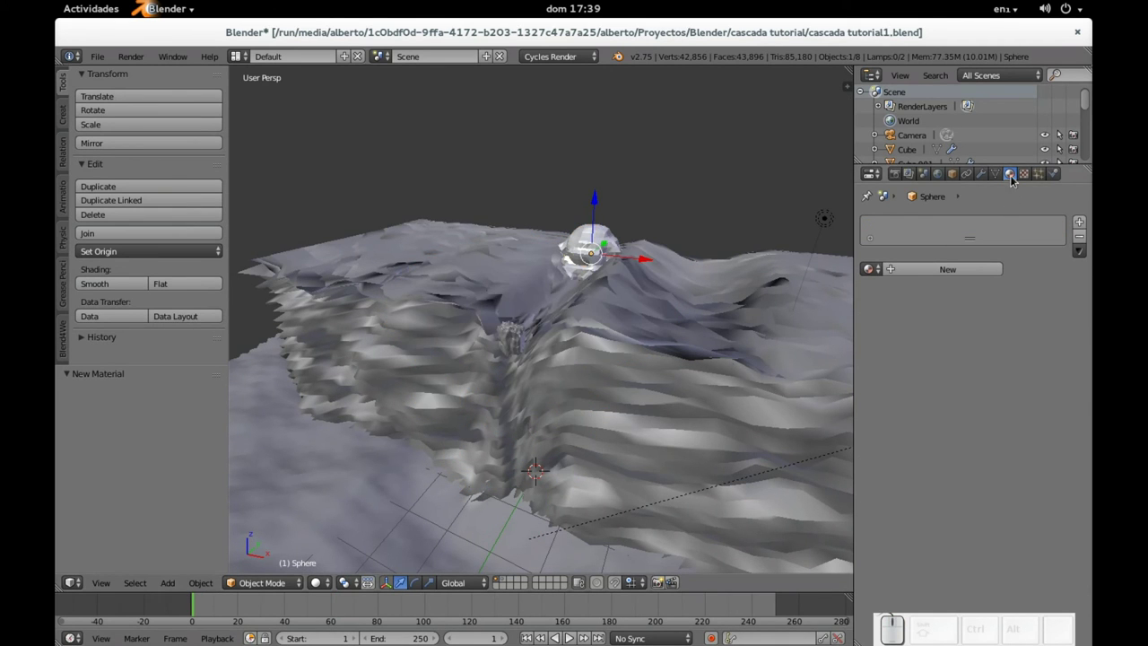
{"action": "right_click", "coordinate": [596, 253]}
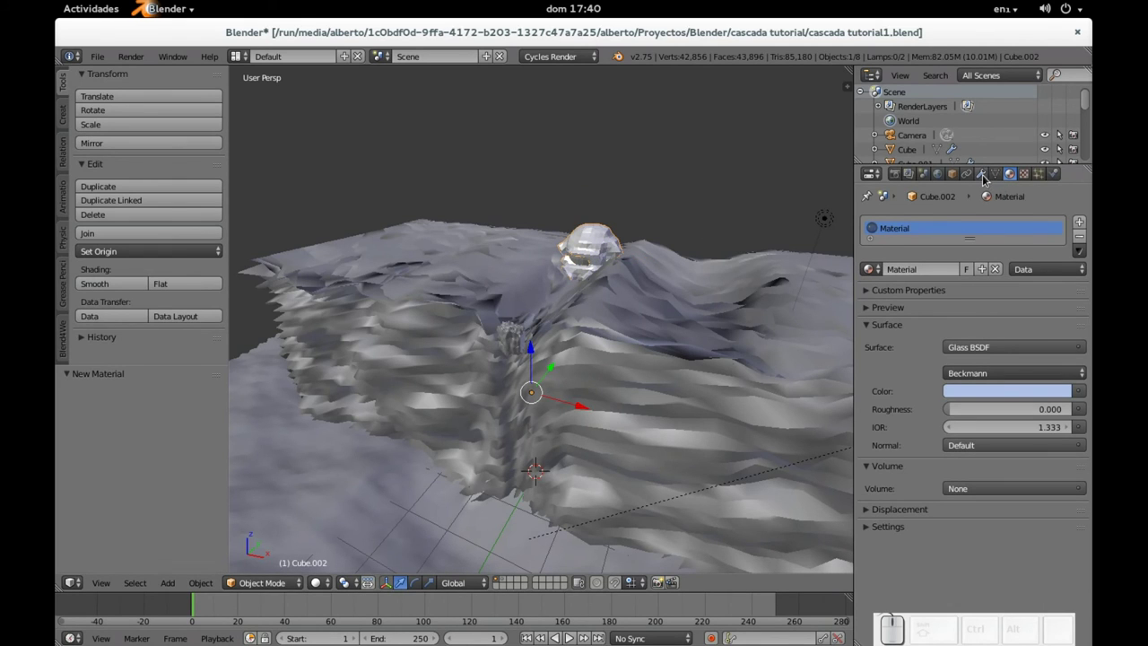
Step: Lower the Cycles render samples to 10 in the Render settings
{"action": "left_click", "coordinate": [894, 173]}
{"action": "scroll", "coordinate": [1005, 444], "scroll_direction": "down", "scroll_amount": 5}
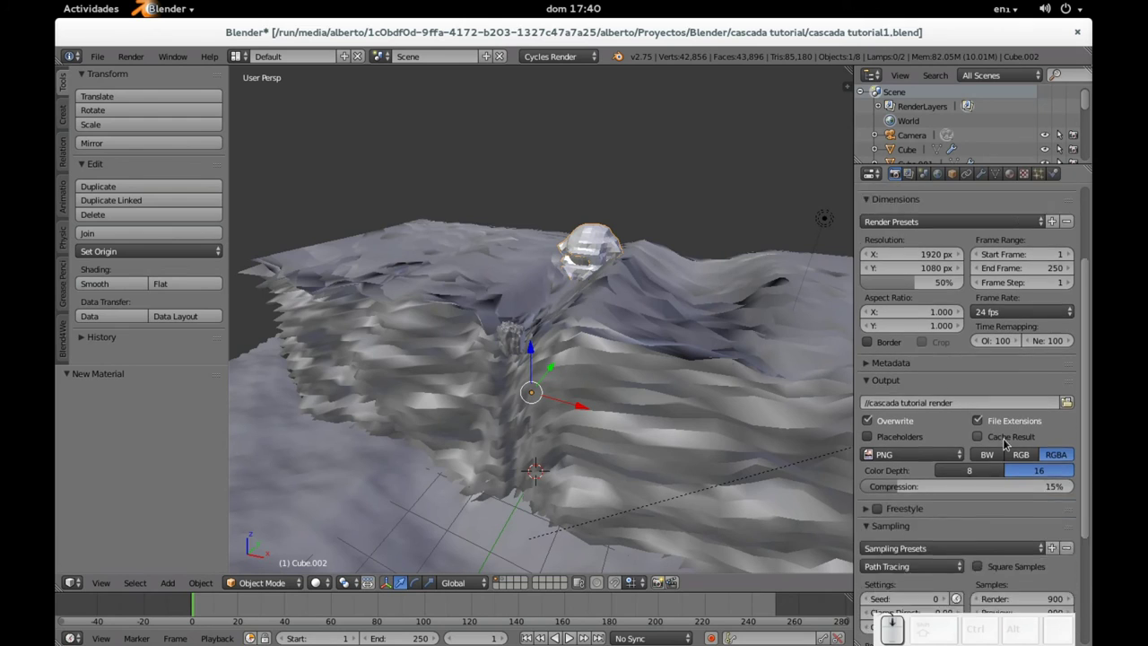
{"action": "scroll", "coordinate": [1005, 442], "scroll_direction": "down", "scroll_amount": 4}
{"action": "left_click", "coordinate": [1018, 483]}
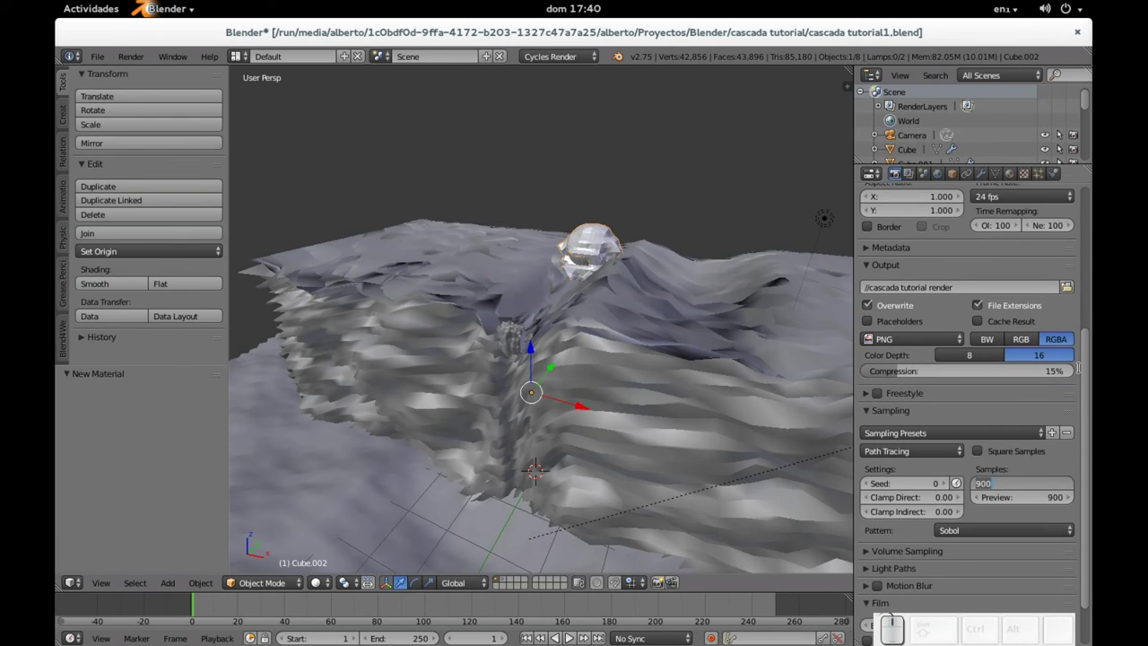
{"action": "type", "text": "10"}
{"action": "key", "text": "Tab"}
{"action": "type", "text": "10"}
{"action": "key", "text": "Return"}
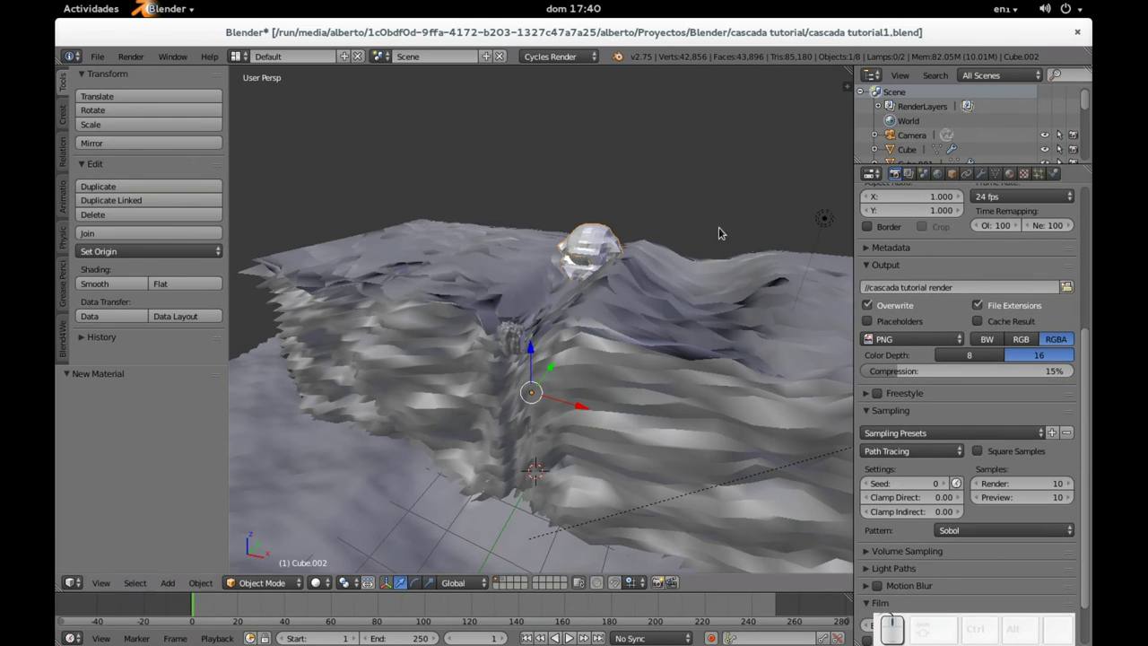
Step: Run and cancel a quick test render of frame 1
{"action": "key", "text": "F12"}
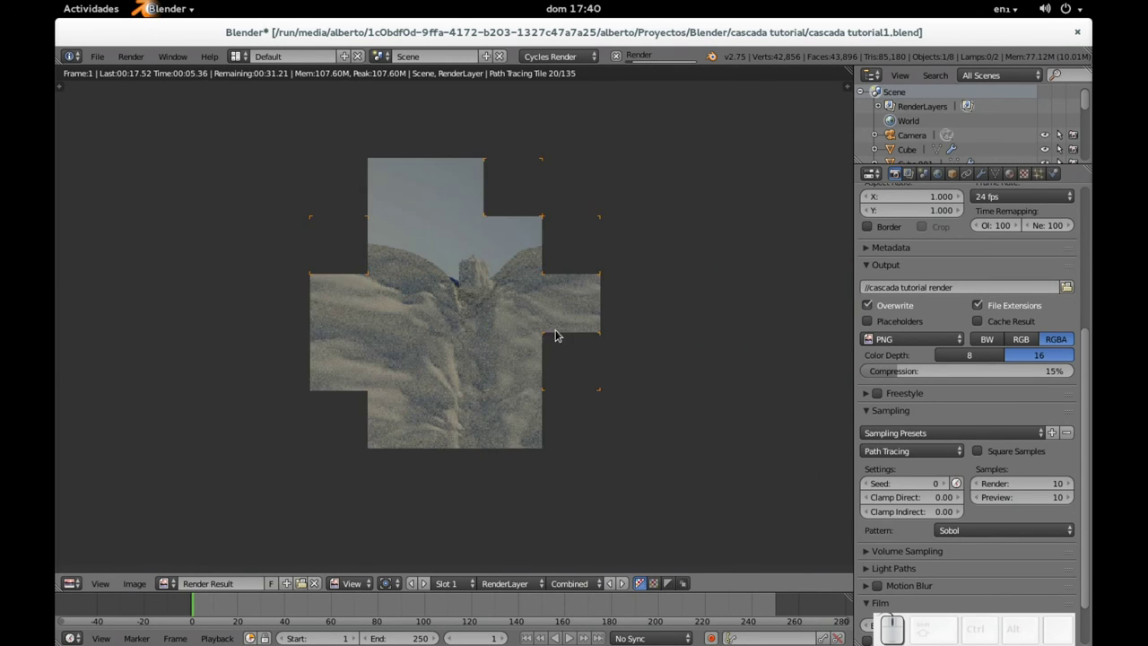
{"action": "key", "text": "Escape"}
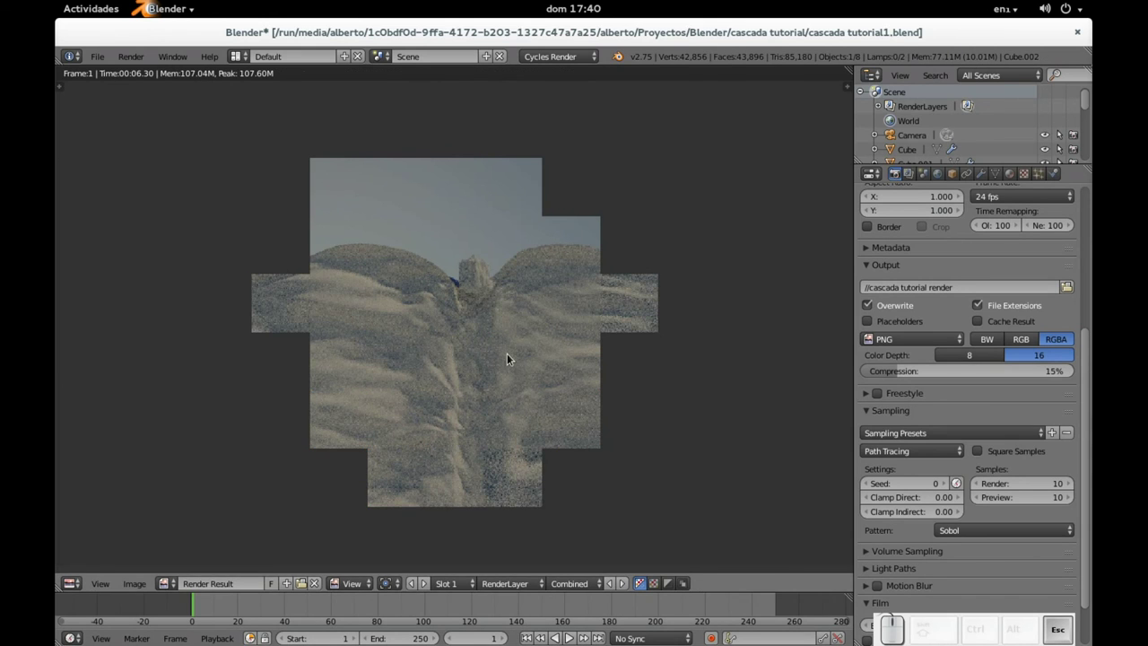
{"action": "key", "text": "Escape"}
Step: Test-render frame 78, cancel it, select the Plane and jump back to frame 1
{"action": "left_click", "coordinate": [373, 610]}
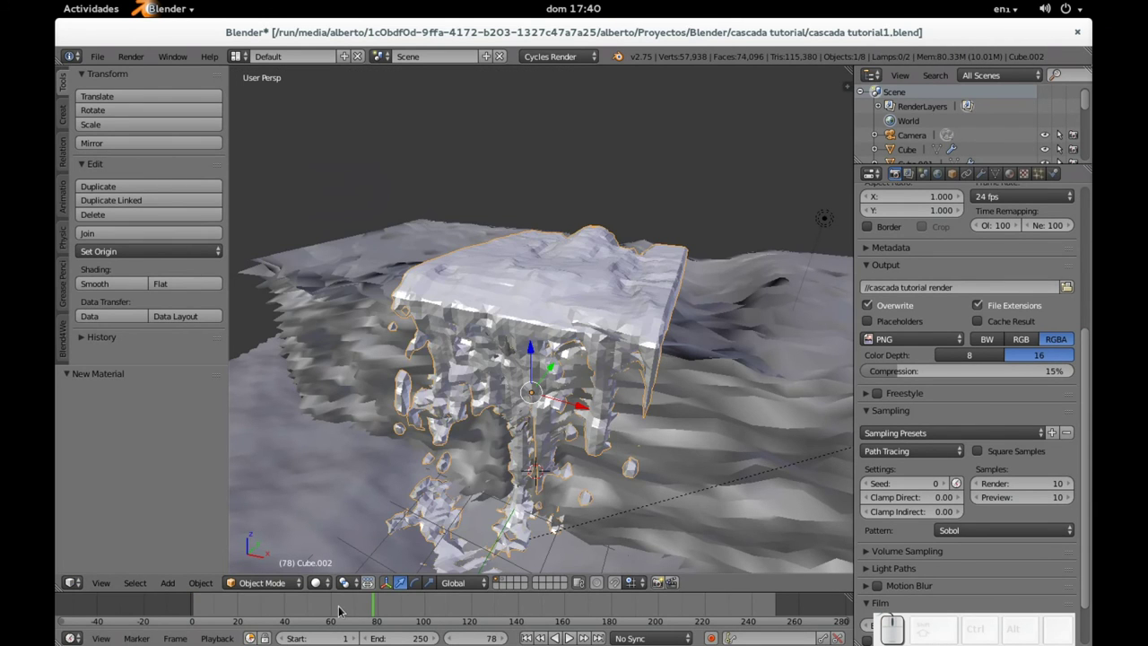
{"action": "key", "text": "F12"}
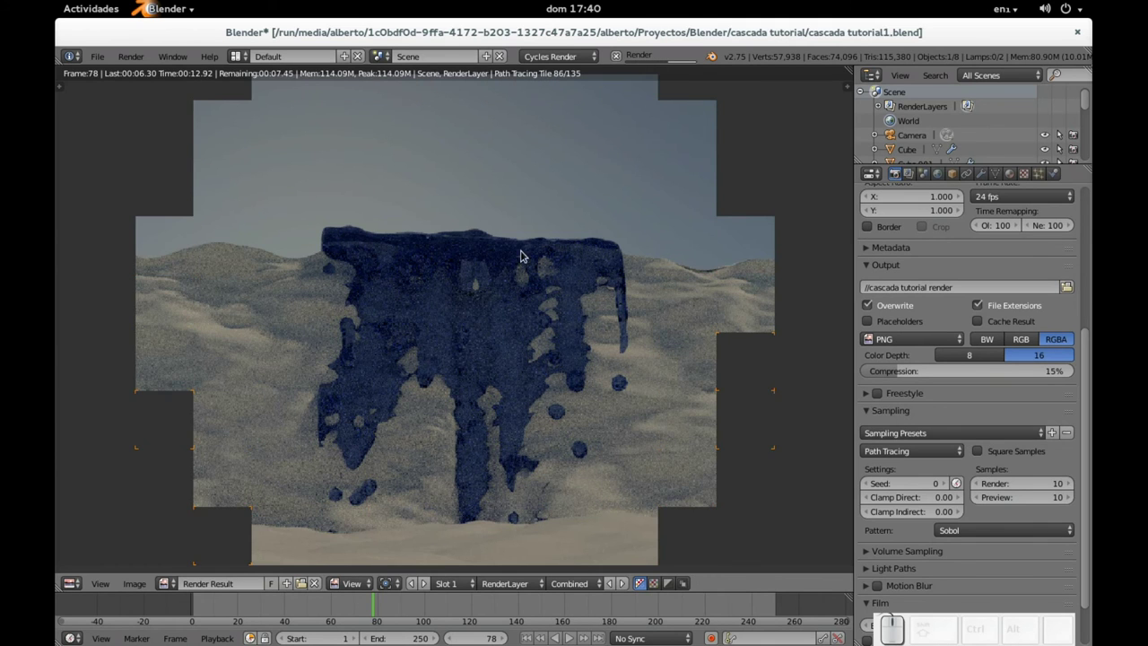
{"action": "key", "text": "Escape"}
{"action": "mouse_move", "coordinate": [615, 287]}
{"action": "middle_mouse_down"}
{"action": "mouse_move", "coordinate": [597, 302]}
{"action": "mouse_move", "coordinate": [615, 294]}
{"action": "middle_mouse_up"}
{"action": "right_click", "coordinate": [584, 533]}
{"action": "key", "text": "shift+Left"}
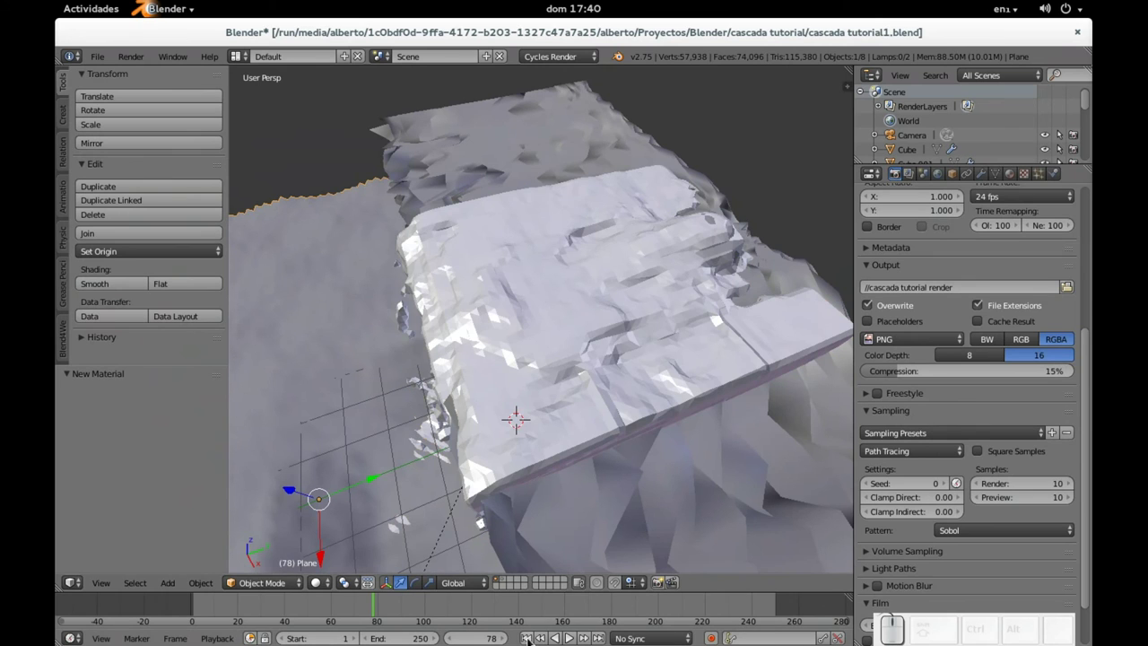
Step: Select the inflow sphere and raise it along Z
{"action": "middle_click_drag", "start_coordinate": [729, 281], "coordinate": [569, 319]}
{"action": "right_click", "coordinate": [567, 379]}
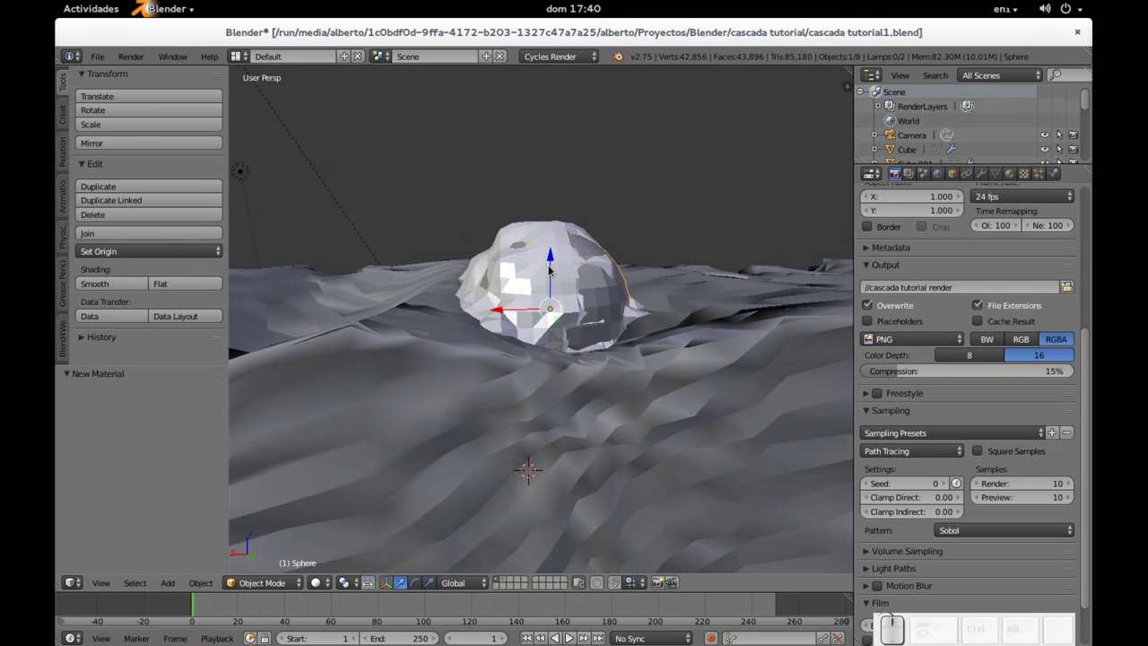
{"action": "left_click_drag", "start_coordinate": [550, 269], "coordinate": [542, 222]}
{"action": "middle_click_drag", "start_coordinate": [542, 222], "coordinate": [581, 243]}
Step: In wireframe view, lift the sphere further, scale it to 0.7, and lower it slightly
{"action": "key", "text": "z"}
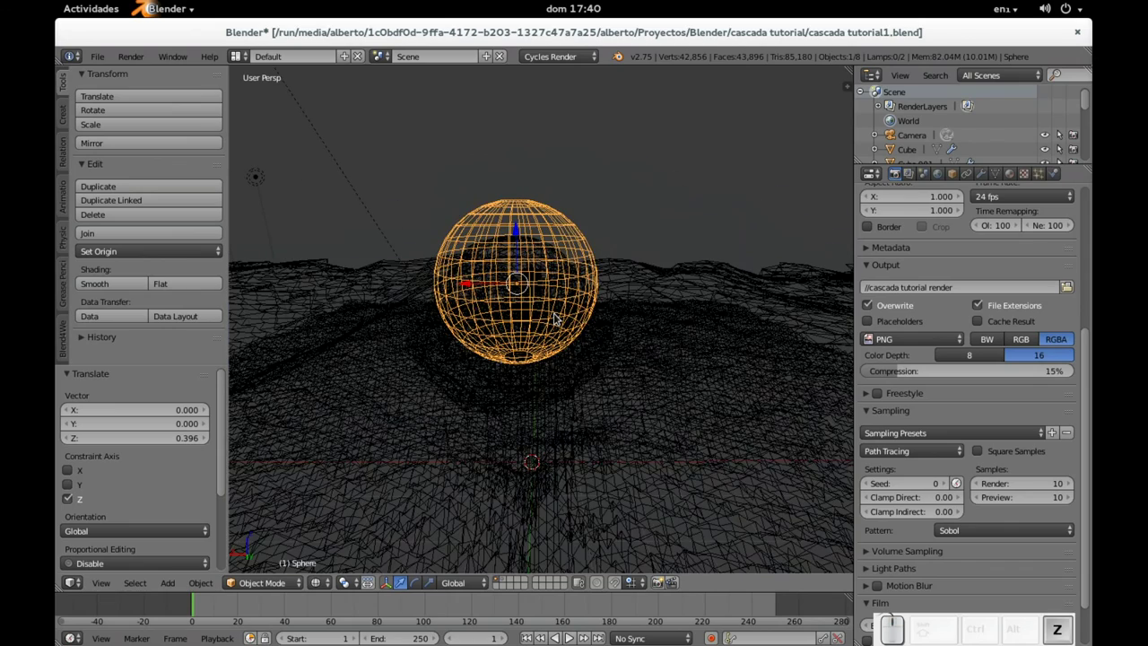
{"action": "middle_click_drag", "start_coordinate": [554, 319], "coordinate": [555, 297]}
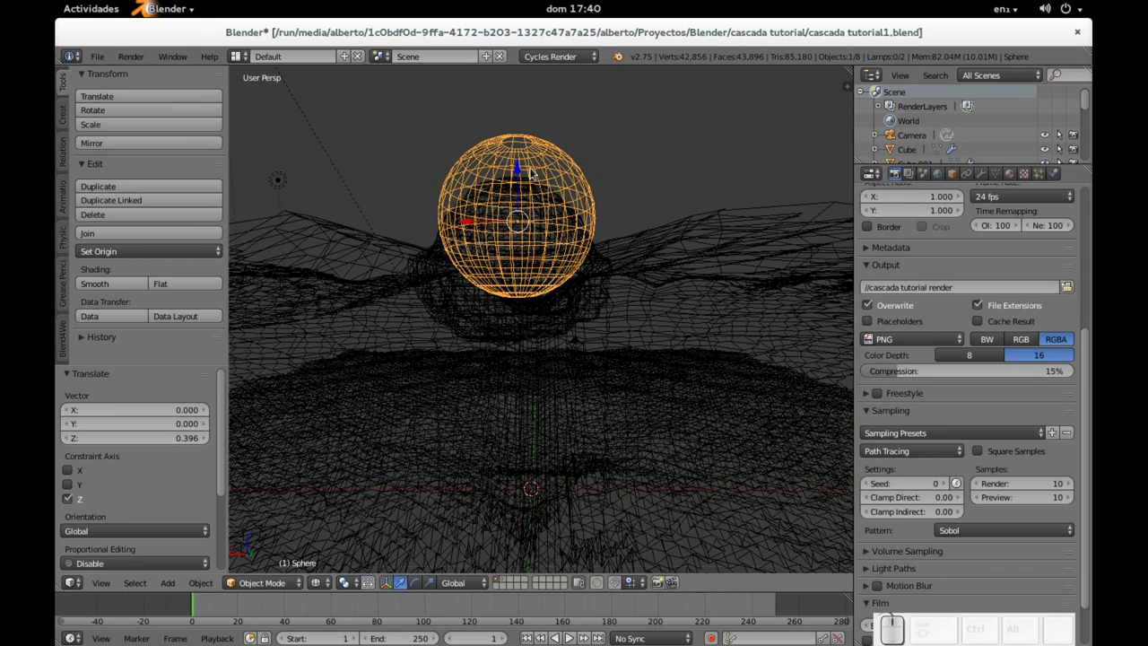
{"action": "mouse_move", "coordinate": [517, 171]}
{"action": "left_mouse_down"}
{"action": "mouse_move", "coordinate": [519, 151]}
{"action": "mouse_move", "coordinate": [518, 189]}
{"action": "left_mouse_up"}
{"action": "key", "text": "s"}
{"action": "left_click", "coordinate": [584, 210]}
{"action": "mouse_move", "coordinate": [385, 243]}
{"action": "middle_mouse_down"}
{"action": "mouse_move", "coordinate": [605, 300]}
{"action": "mouse_move", "coordinate": [629, 291]}
{"action": "middle_mouse_up"}
{"action": "key", "text": "z"}
Step: Look through the scene camera and select Cube.002 to view its physics settings
{"action": "key", "text": "KP_0"}
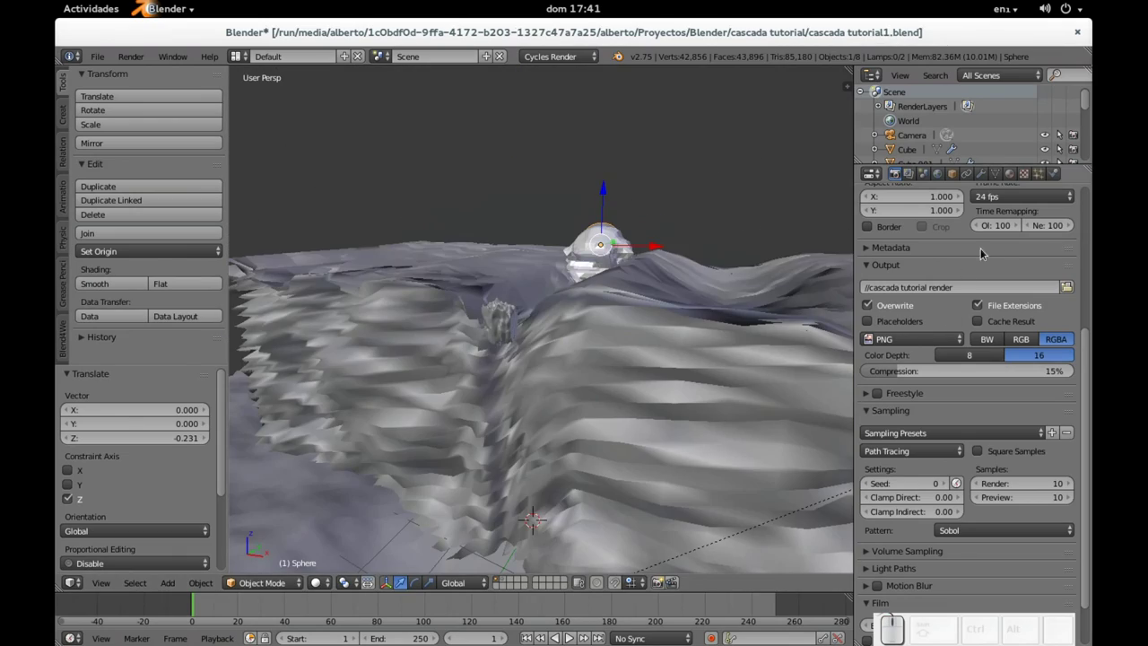
{"action": "right_click", "coordinate": [528, 403]}
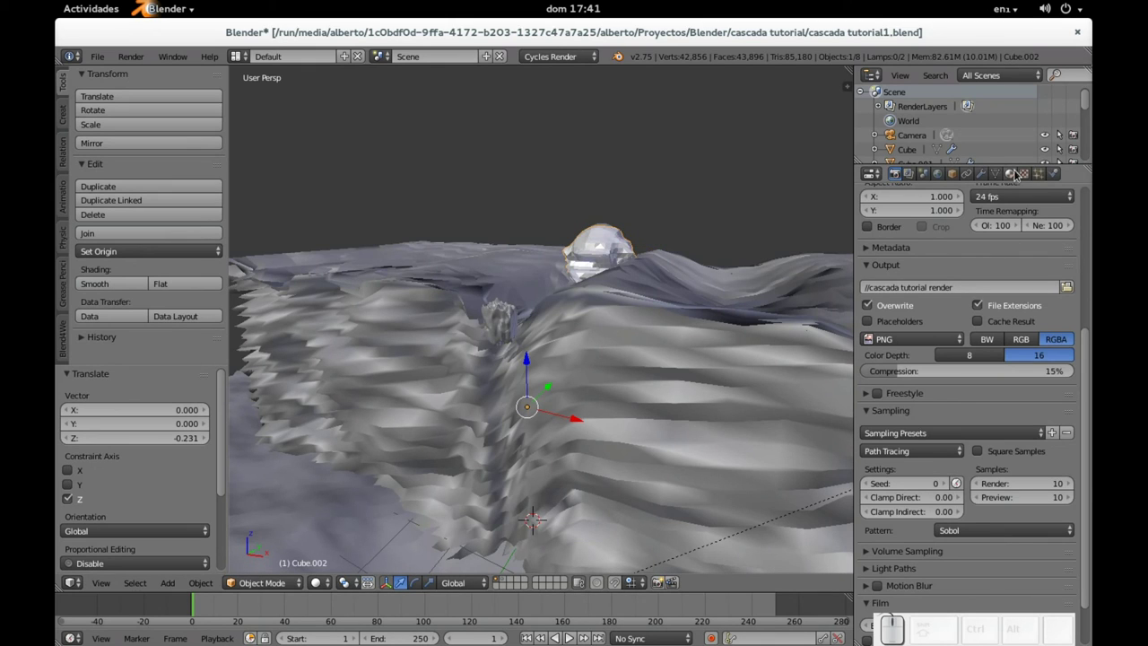
{"action": "left_click", "coordinate": [1053, 173]}
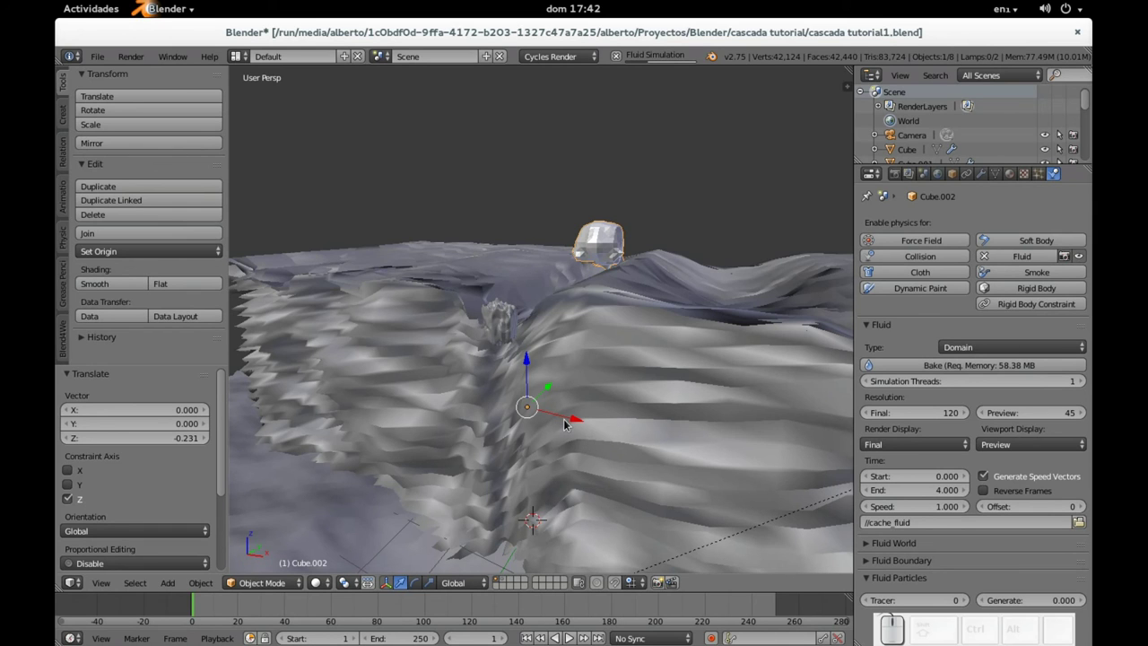
{"action": "left_click", "coordinate": [88, 8]}
{"action": "key", "text": "Escape"}
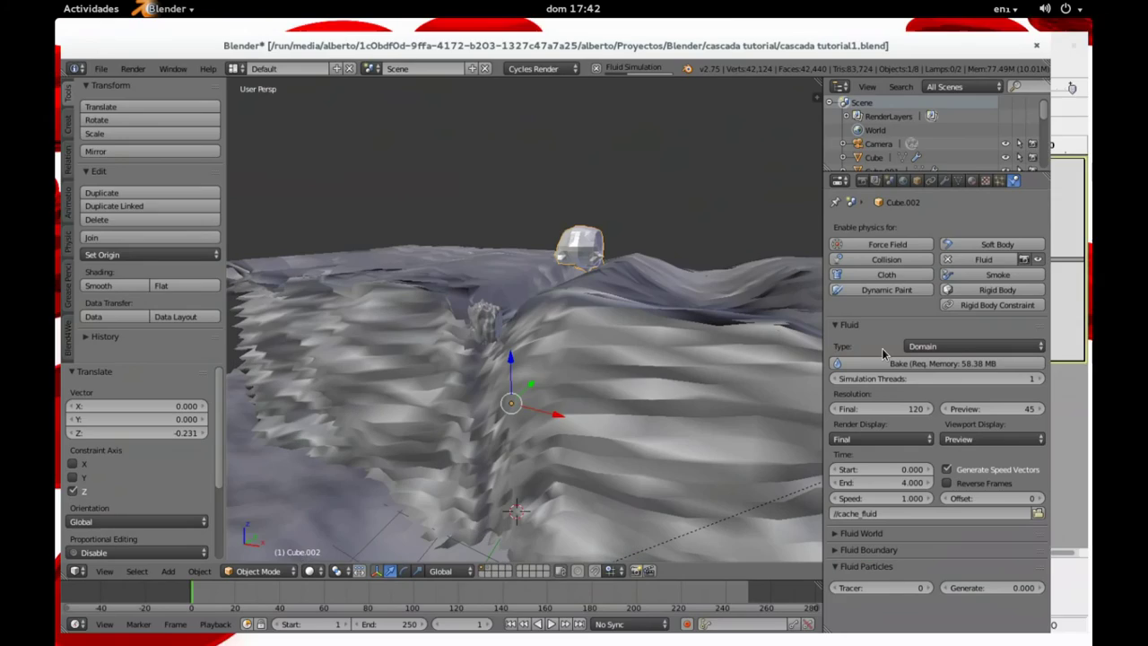